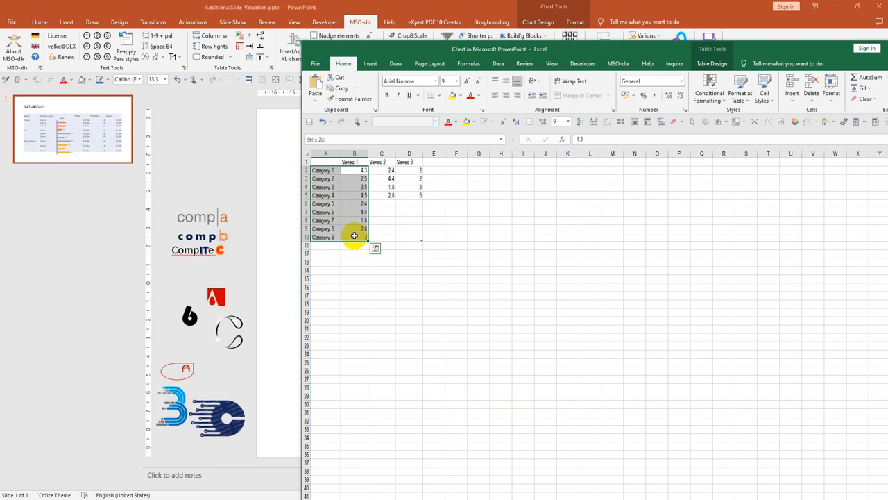
- Copy the nine category and Series 1 values from the chart's data sheet into Book6 at H12 as Unicode text
{"action": "key", "text": "ctrl+c"}
{"action": "key", "text": "alt+Tab"}
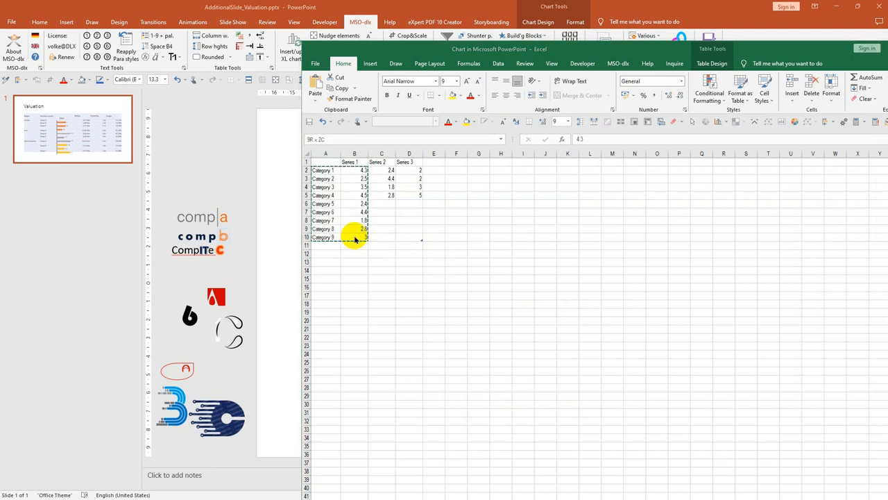
{"action": "key", "text": "alt+Tab"}
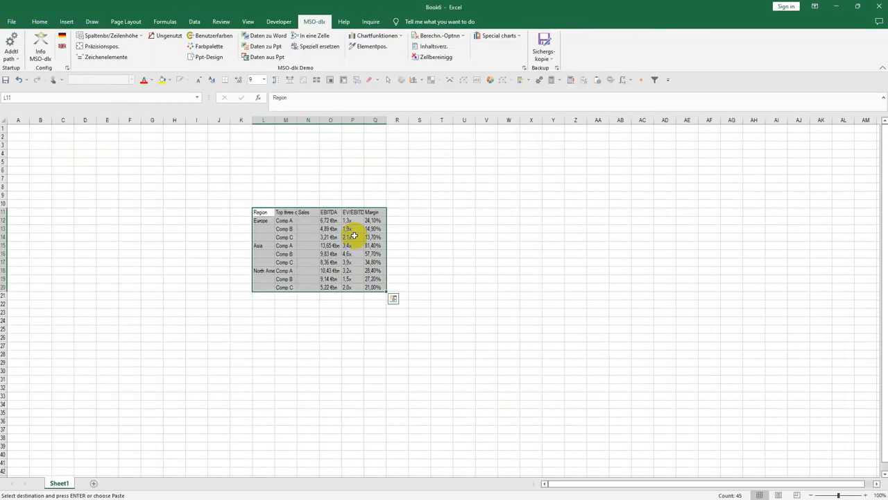
{"action": "key", "text": "Down"}
{"action": "key", "text": "Left"}
{"action": "key", "text": "Left"}
{"action": "key", "text": "Left"}
{"action": "key", "text": "Left"}
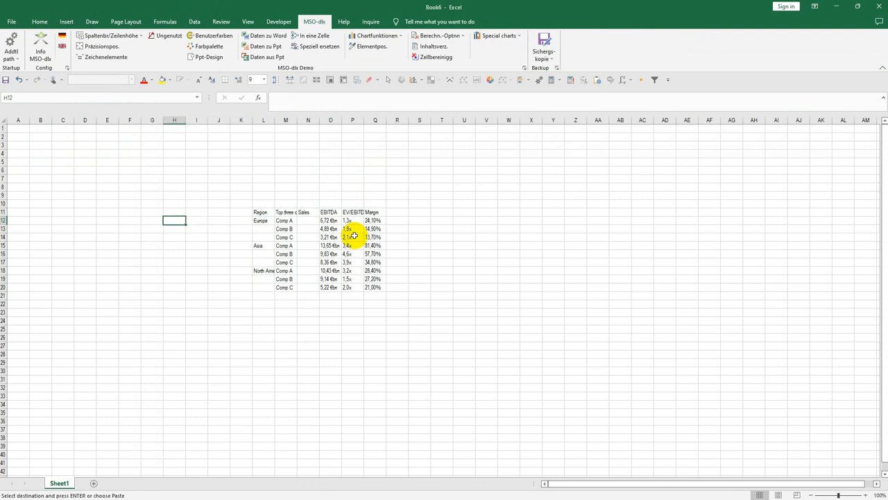
{"action": "key", "text": "ctrl+alt+v"}
{"action": "key", "text": "u"}
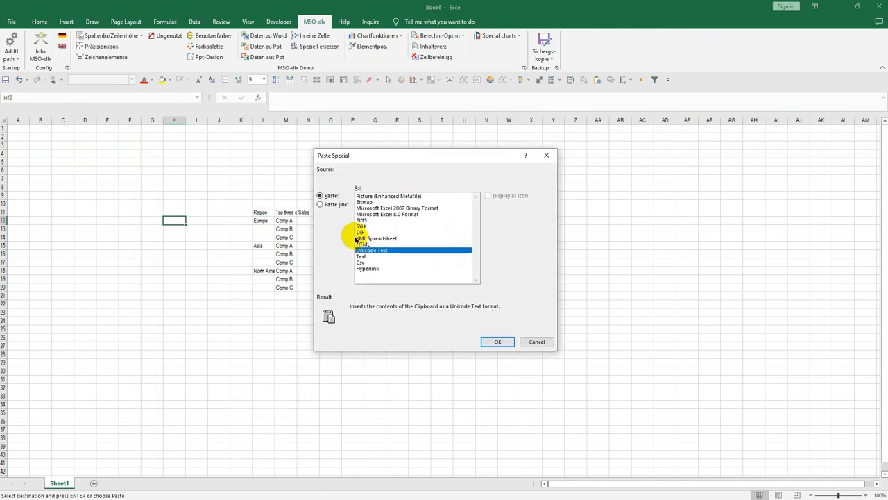
{"action": "key", "text": "Return"}
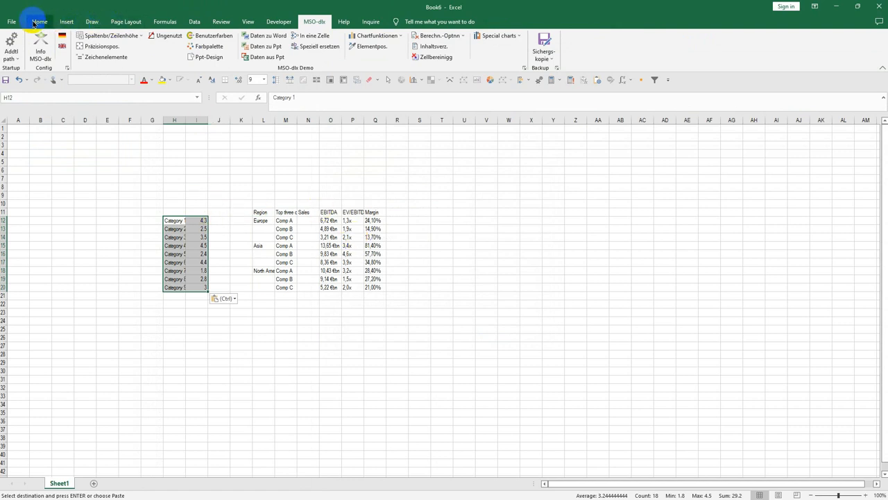
- Sort the pasted rows by Column H in Z to A order and fit column H to its contents
{"action": "left_click", "coordinate": [195, 22]}
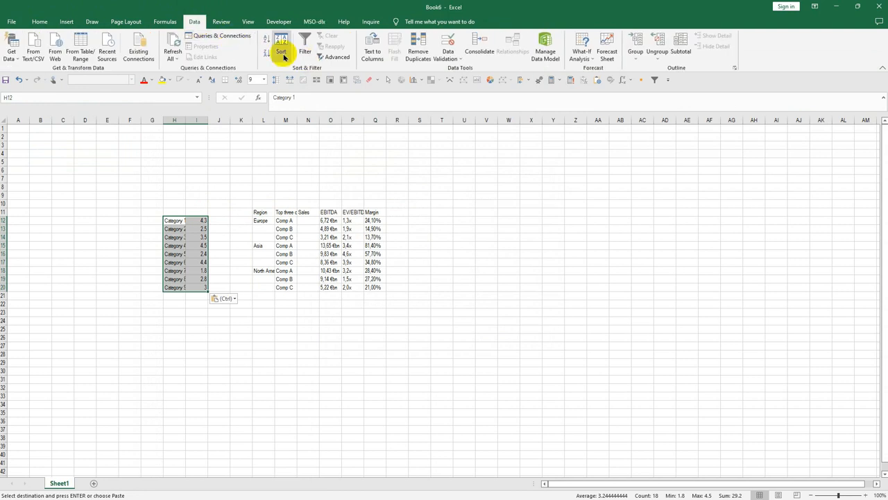
{"action": "left_click", "coordinate": [281, 52]}
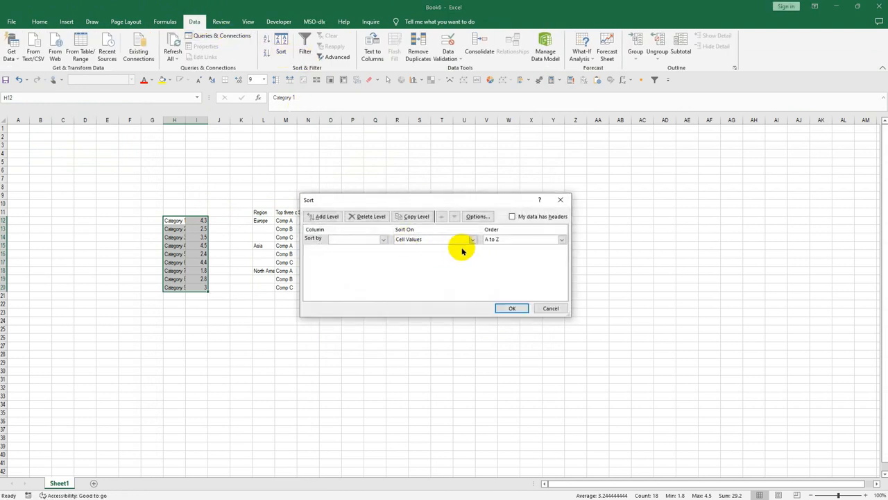
{"action": "left_click", "coordinate": [384, 239]}
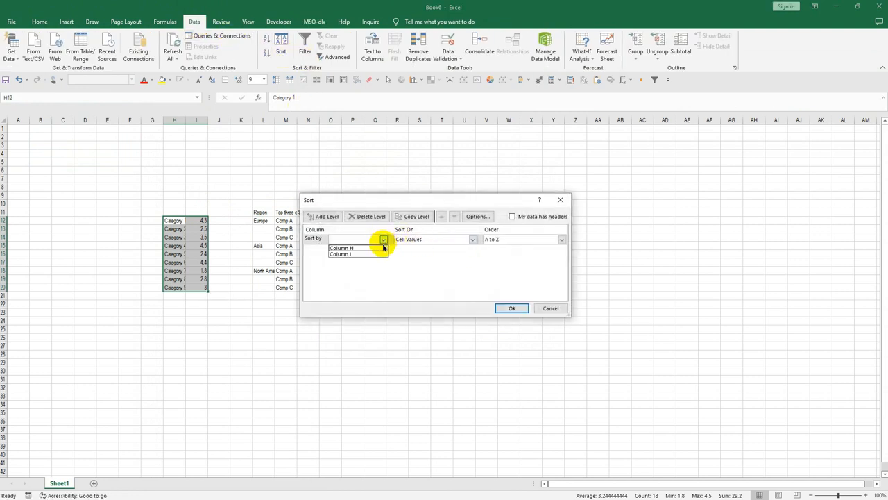
{"action": "left_click", "coordinate": [383, 250]}
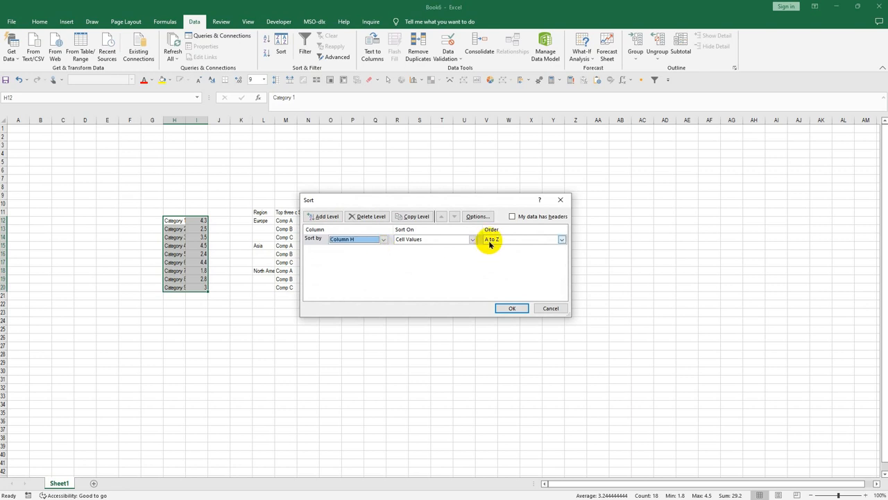
{"action": "left_click", "coordinate": [491, 240]}
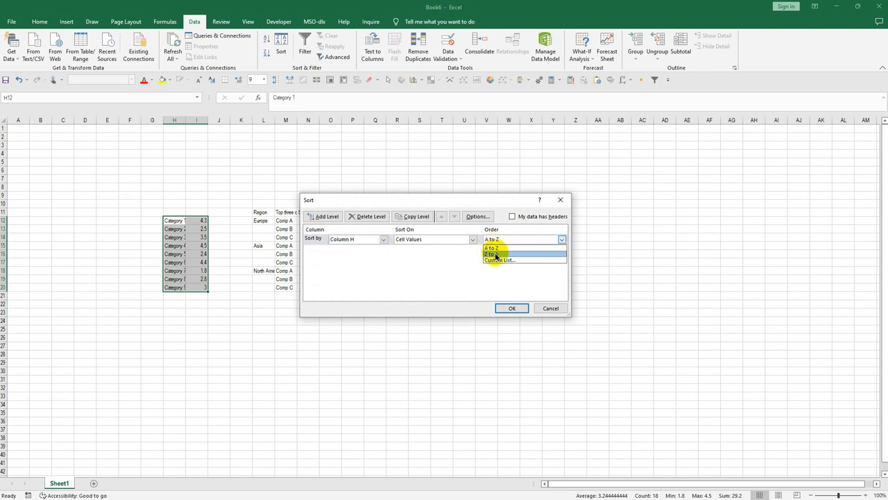
{"action": "left_click", "coordinate": [491, 254]}
{"action": "left_click", "coordinate": [512, 311]}
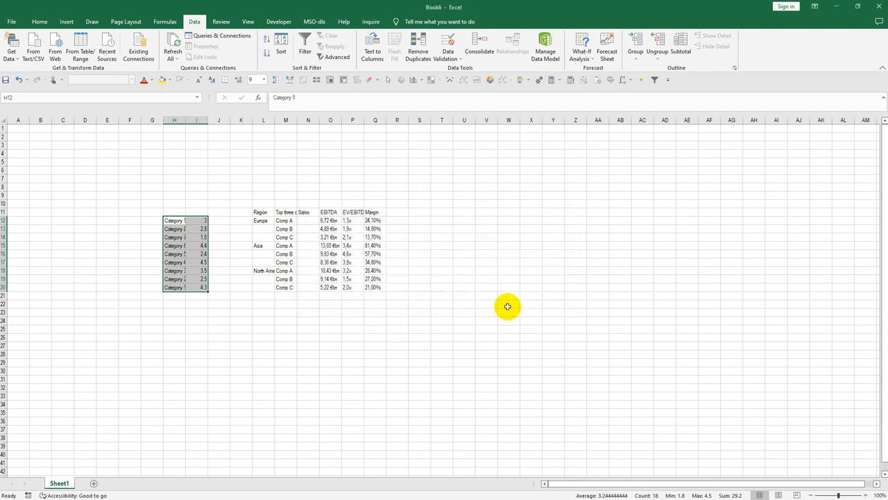
{"action": "double_click", "coordinate": [187, 120]}
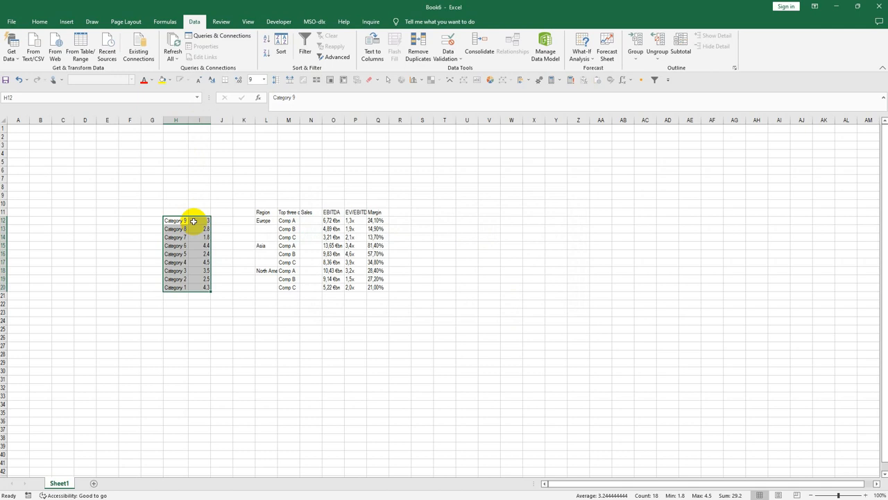
- Format the values in I12:I20 as percentages without decimal places
{"action": "left_click_drag", "start_coordinate": [193, 221], "coordinate": [203, 288]}
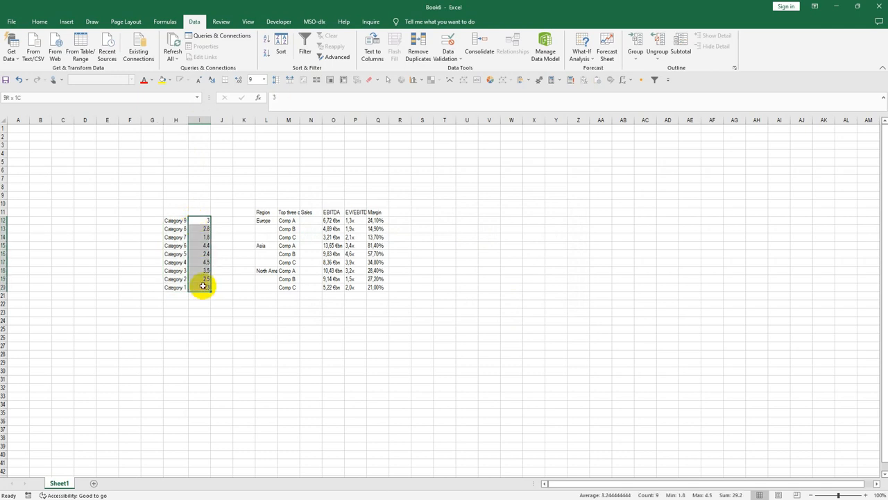
{"action": "left_click", "coordinate": [40, 22]}
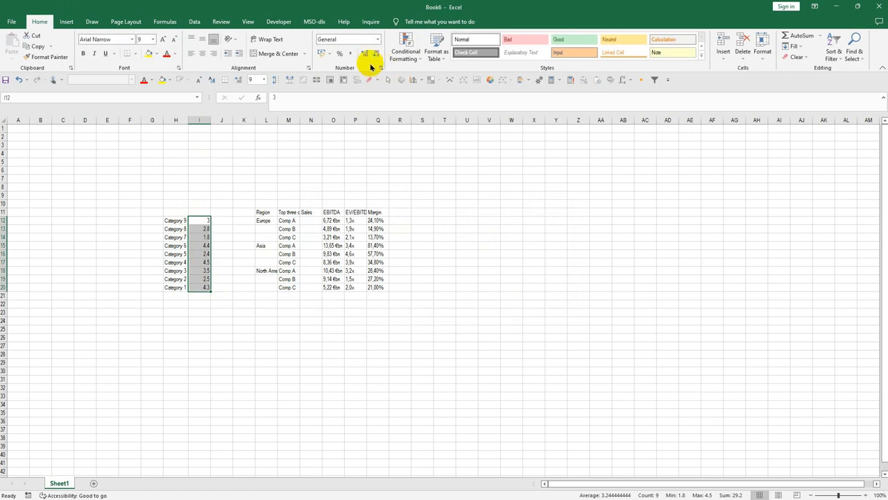
{"action": "left_click", "coordinate": [340, 53]}
{"action": "left_click", "coordinate": [364, 55]}
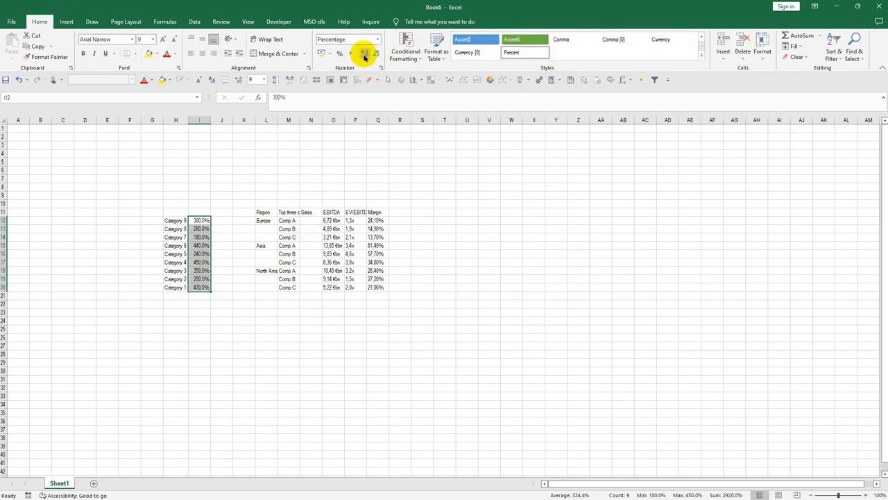
{"action": "left_click", "coordinate": [376, 55]}
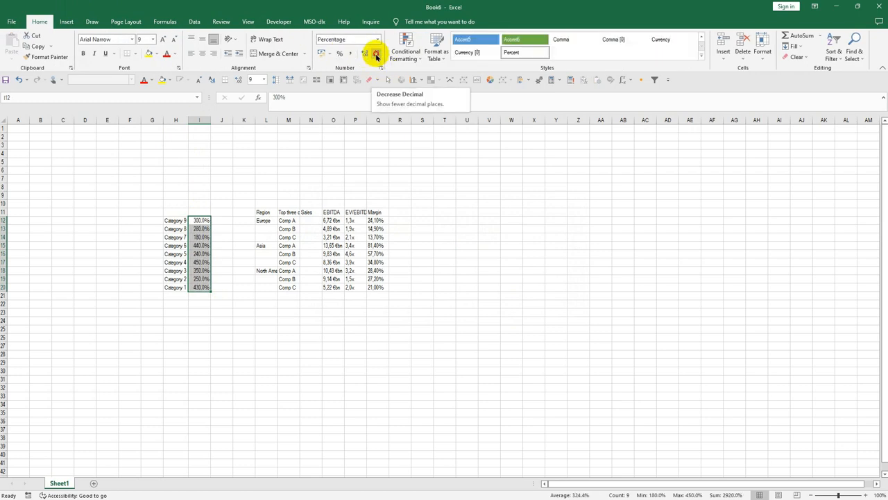
- Enter the helper value 100 in cell I10, above the category values
{"action": "left_click", "coordinate": [201, 318]}
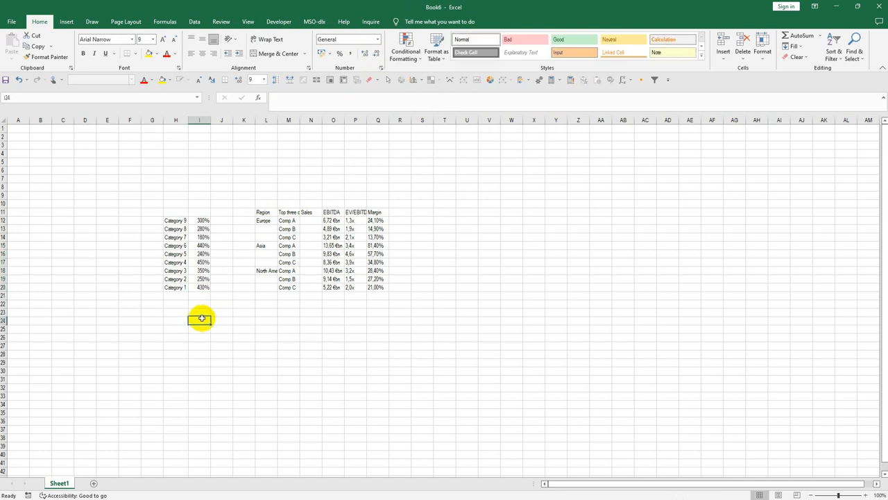
{"action": "key", "text": "ctrl+Up"}
{"action": "key", "text": "ctrl+Up"}
{"action": "key", "text": "Up"}
{"action": "key", "text": "Up"}
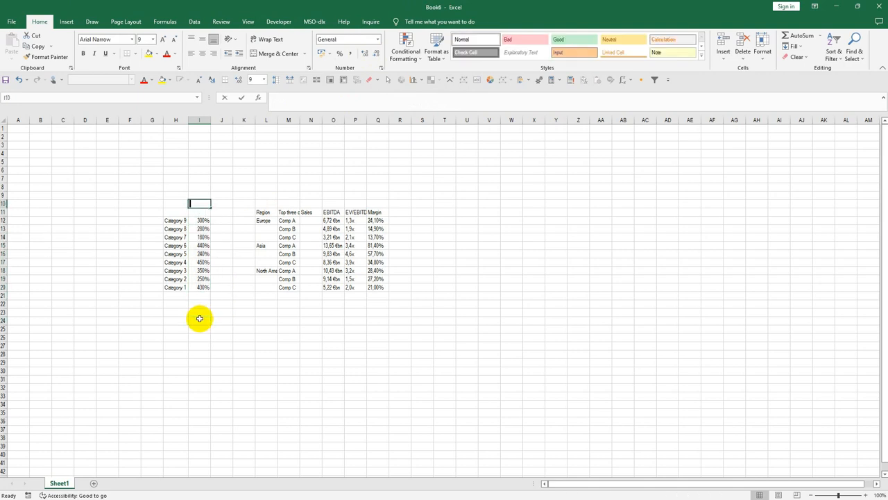
{"action": "type", "text": "100"}
{"action": "key", "text": "ctrl+Return"}
- Divide the values in I12:I20 by the 100 in I10 using Paste Special and format them as percentages with one decimal place
{"action": "key", "text": "ctrl+c"}
{"action": "key", "text": "Down"}
{"action": "key", "text": "Down"}
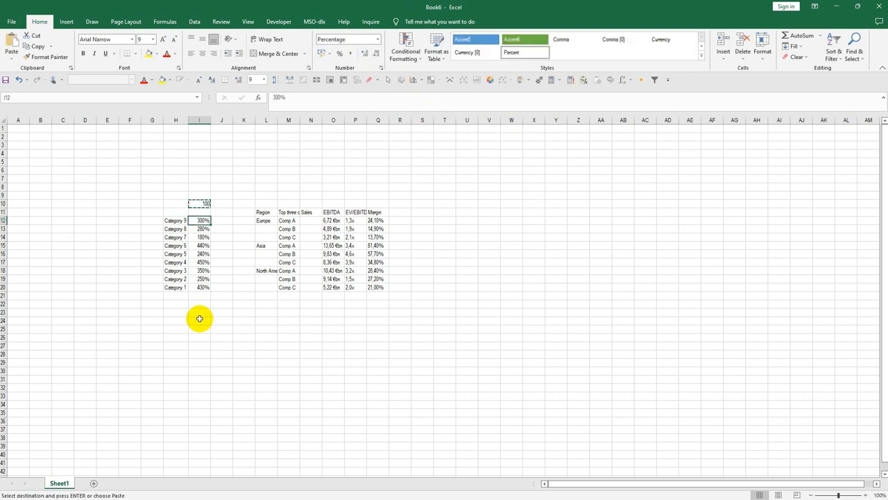
{"action": "key", "text": "ctrl+shift+Down"}
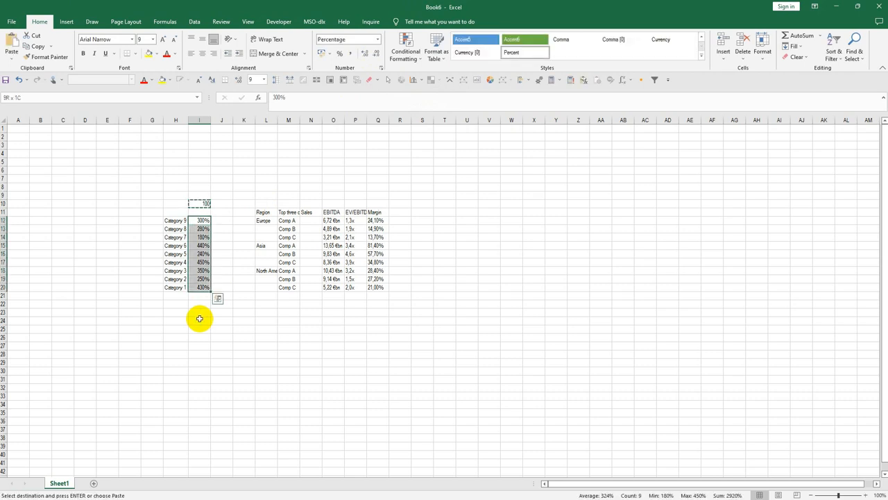
{"action": "key", "text": "ctrl+alt+v"}
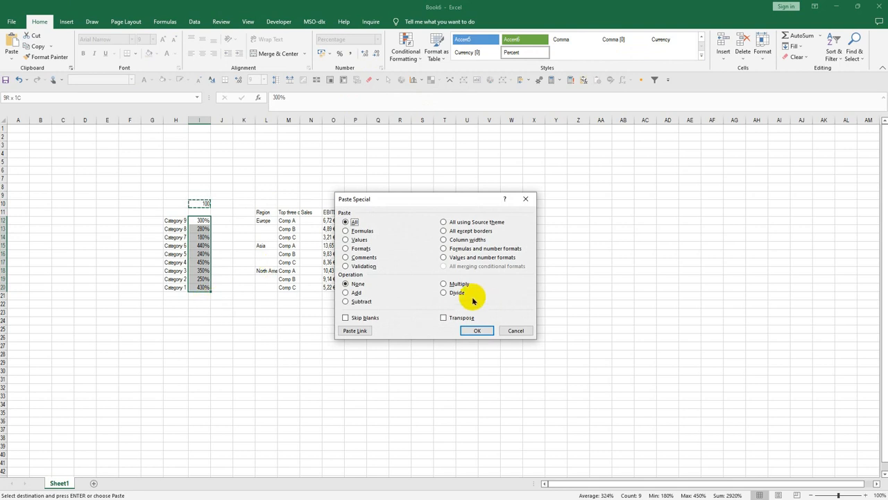
{"action": "left_click", "coordinate": [445, 293]}
{"action": "left_click", "coordinate": [478, 332]}
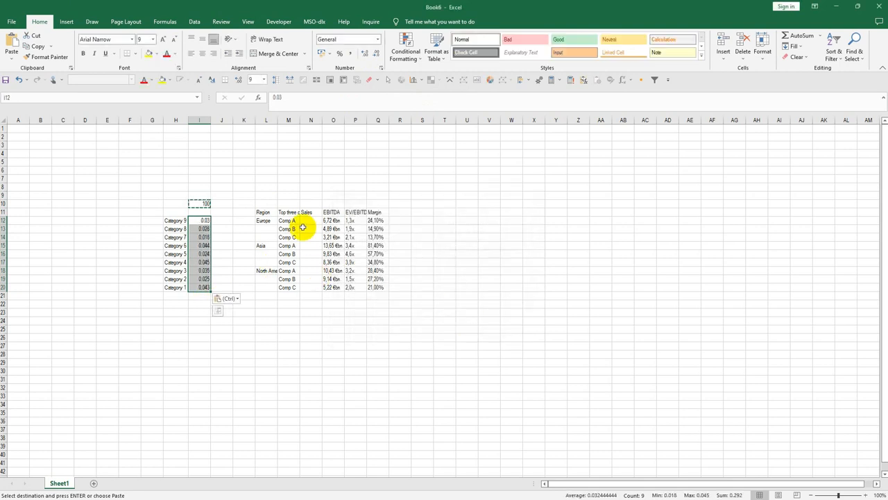
{"action": "left_click", "coordinate": [339, 54]}
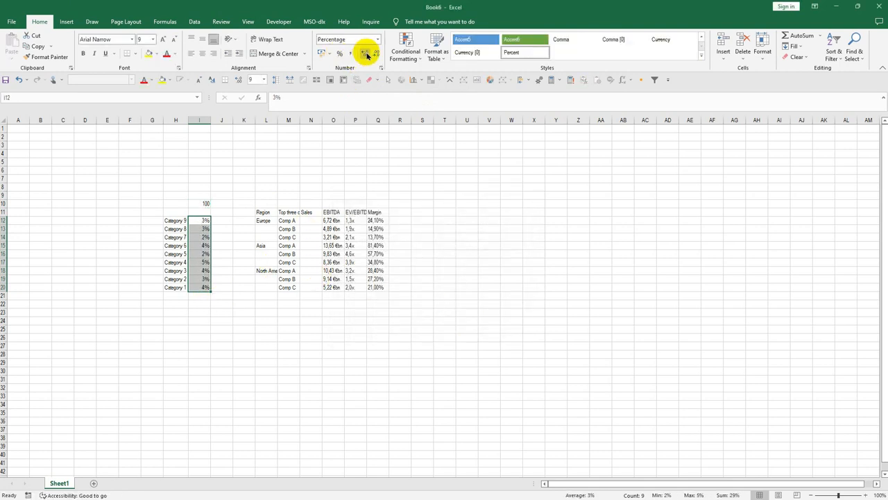
{"action": "left_click", "coordinate": [365, 54]}
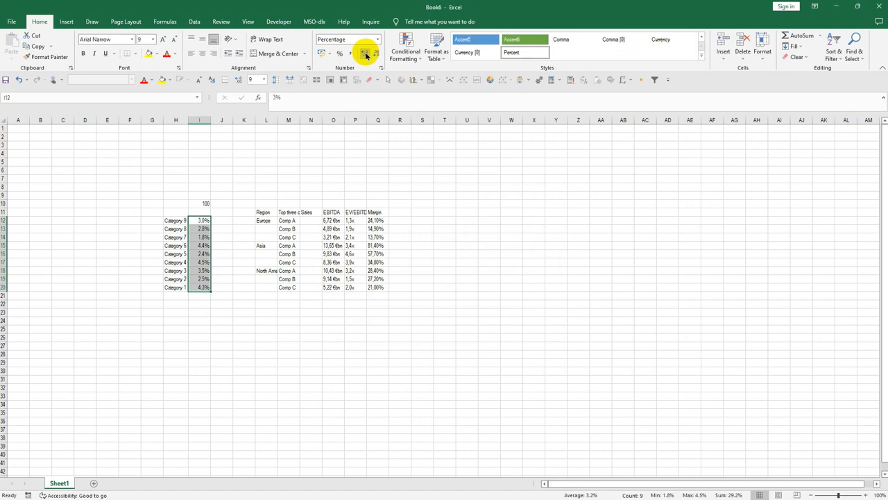
- Copy the percentages from I12:I20 into the Sales column starting at N12 and clear the helper range G8:J22
{"action": "key", "text": "ctrl+c"}
{"action": "left_click", "coordinate": [306, 221]}
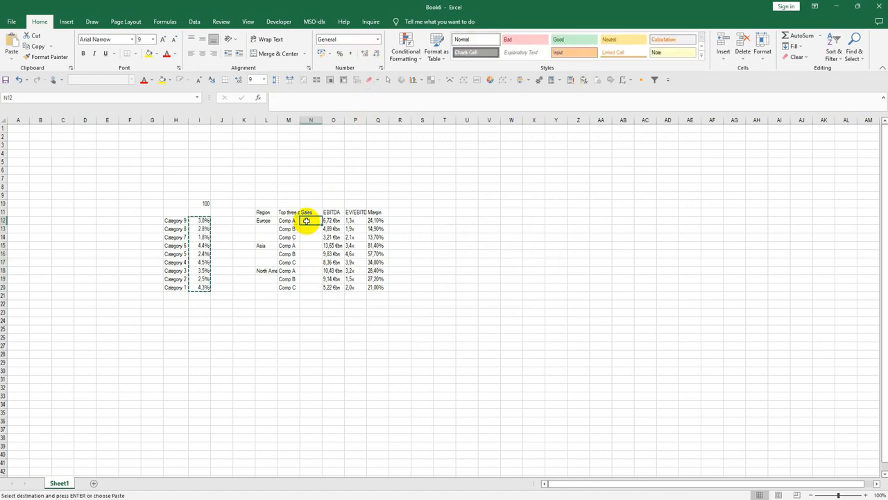
{"action": "key", "text": "Return"}
{"action": "left_click_drag", "start_coordinate": [149, 186], "coordinate": [215, 300]}
{"action": "key", "text": "Delete"}
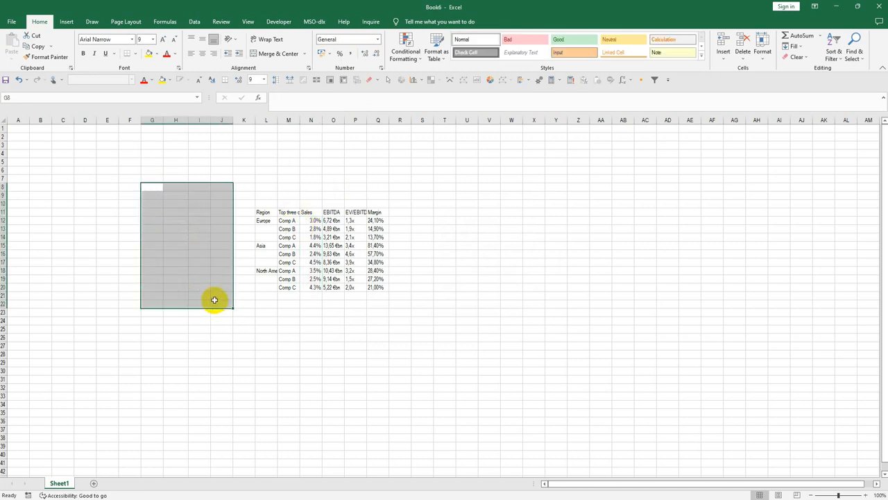
- Try a 2-D clustered bar chart based on the table range M11:Q20, then remove it
{"action": "left_click", "coordinate": [285, 211]}
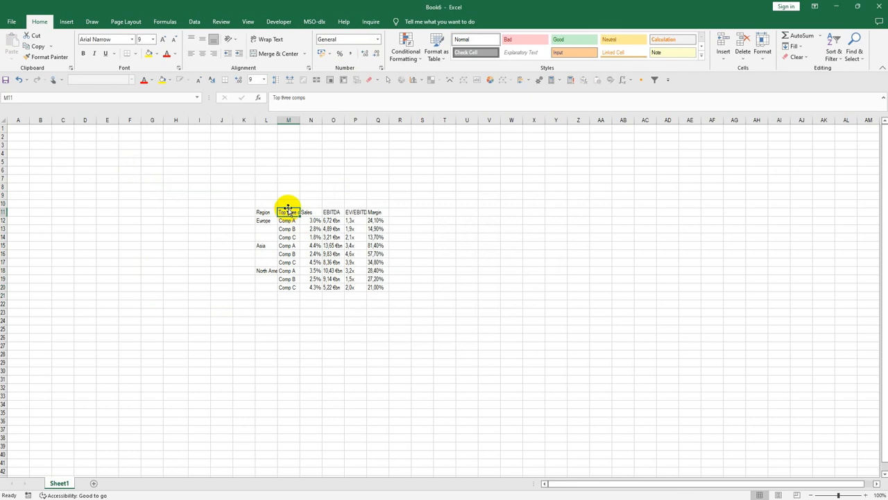
{"action": "left_click_drag", "start_coordinate": [288, 212], "coordinate": [375, 292]}
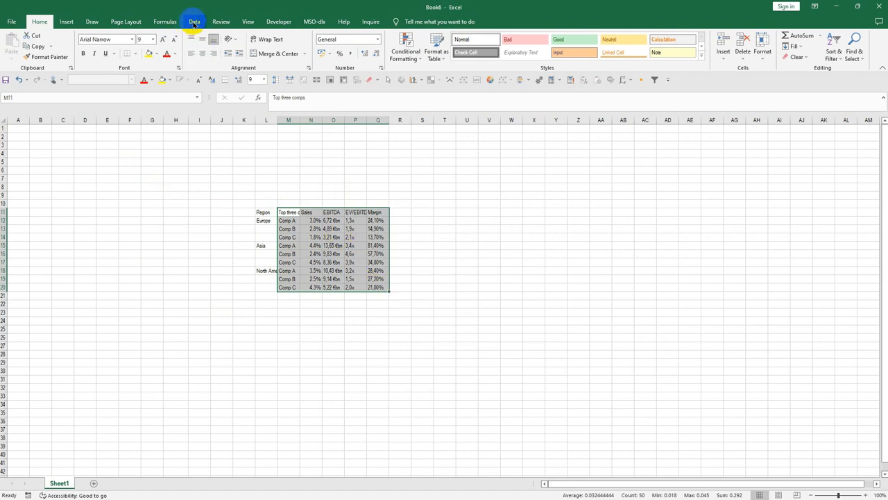
{"action": "left_click", "coordinate": [66, 21]}
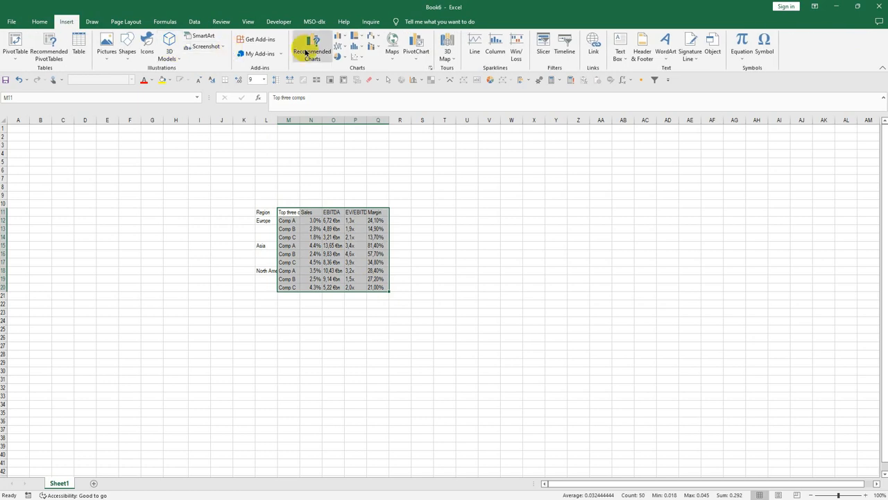
{"action": "left_click", "coordinate": [343, 38]}
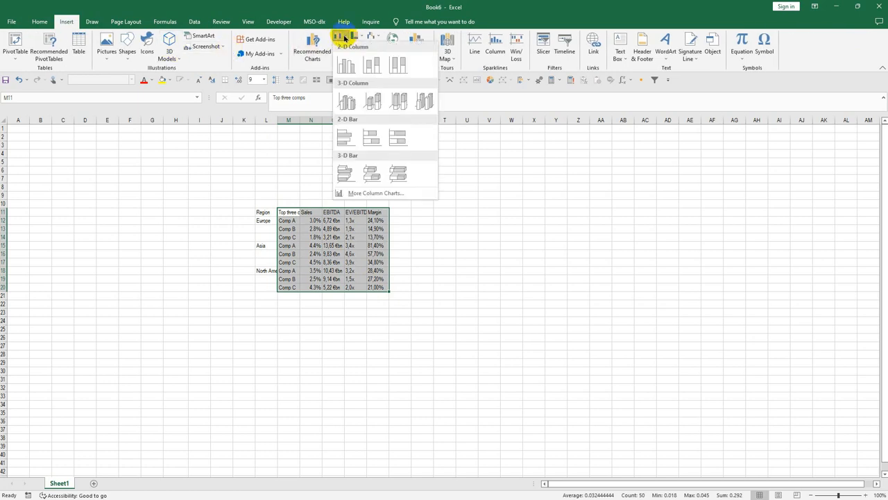
{"action": "left_click", "coordinate": [347, 138]}
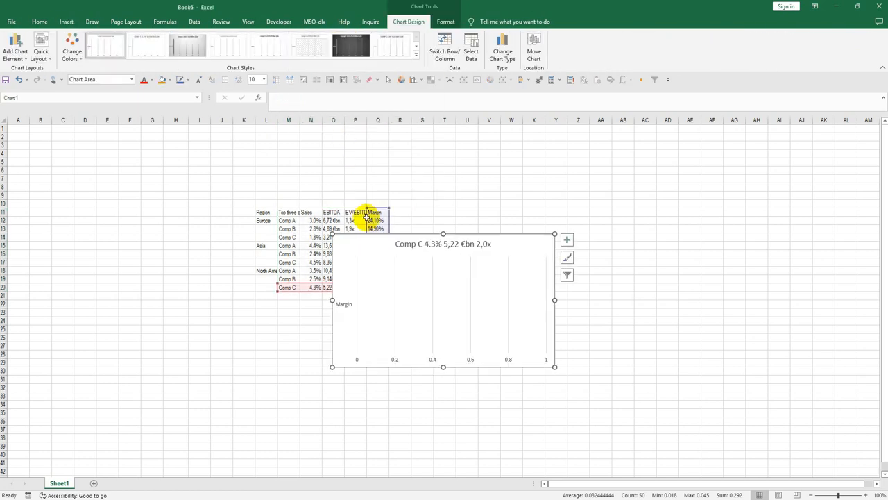
{"action": "left_click_drag", "start_coordinate": [401, 240], "coordinate": [566, 197]}
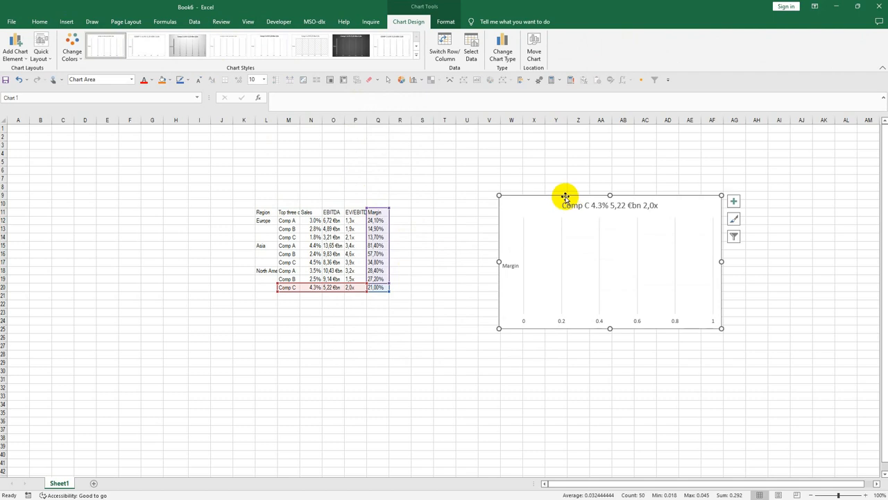
{"action": "key", "text": "Delete"}
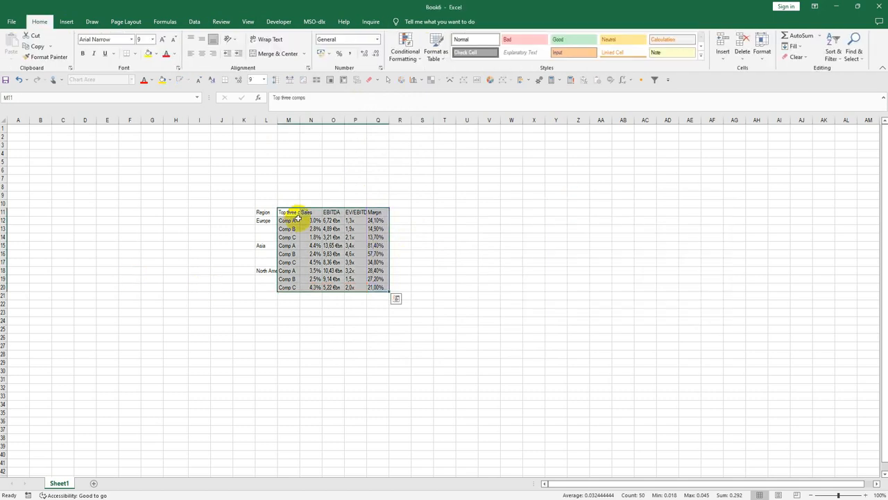
- Relocate the "Top three comps" heading from M11 to M8 and insert a 2-D clustered bar chart from M11:Q20 beside the table
{"action": "left_click", "coordinate": [284, 210]}
{"action": "left_click_drag", "start_coordinate": [288, 208], "coordinate": [375, 287]}
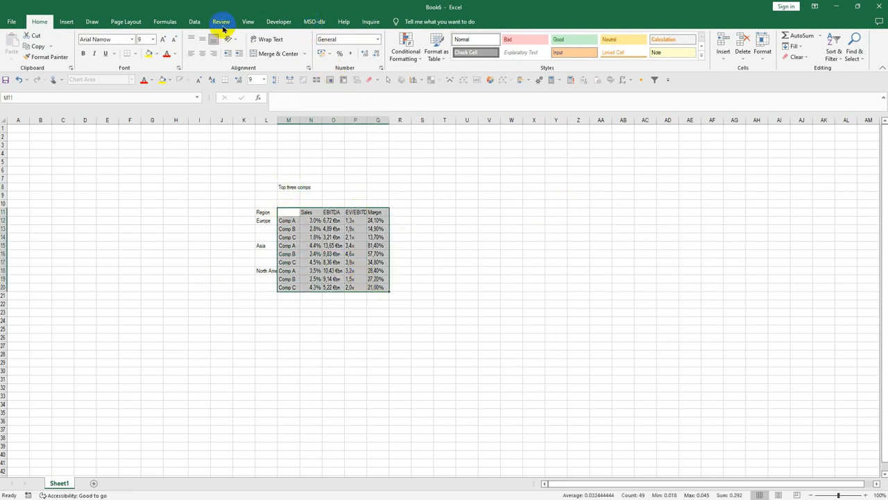
{"action": "left_click", "coordinate": [66, 21]}
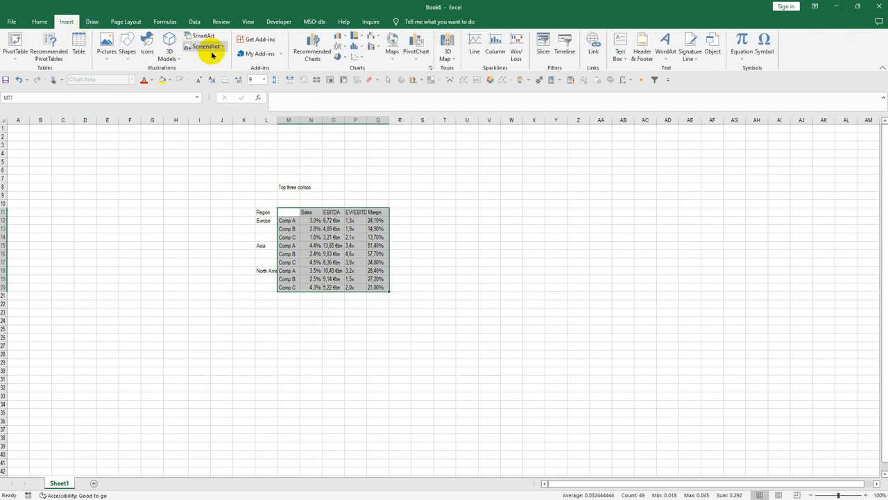
{"action": "left_click", "coordinate": [345, 39]}
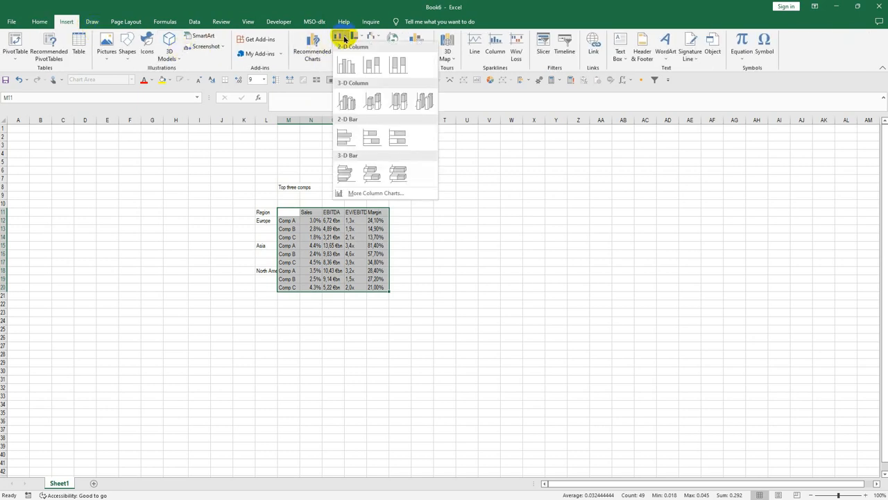
{"action": "left_click", "coordinate": [346, 134]}
{"action": "left_click_drag", "start_coordinate": [409, 237], "coordinate": [485, 188]}
- Delete the empty columns A:I in front of the table
{"action": "left_click_drag", "start_coordinate": [17, 119], "coordinate": [202, 113]}
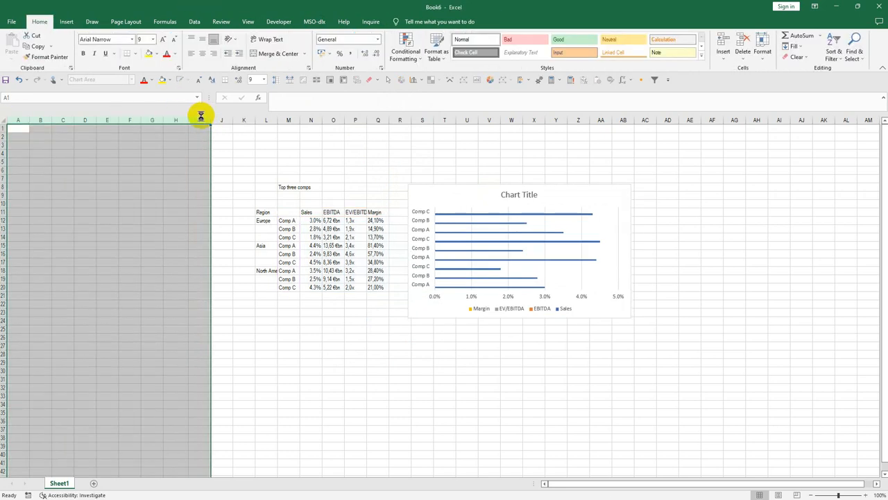
{"action": "key", "text": "ctrl+minus"}
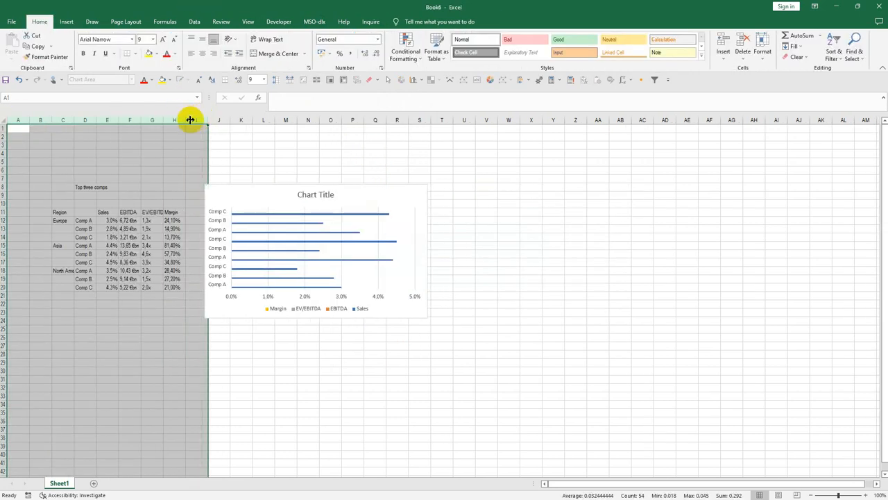
- Remove the title and the legend from the bar chart
{"action": "left_click", "coordinate": [232, 206]}
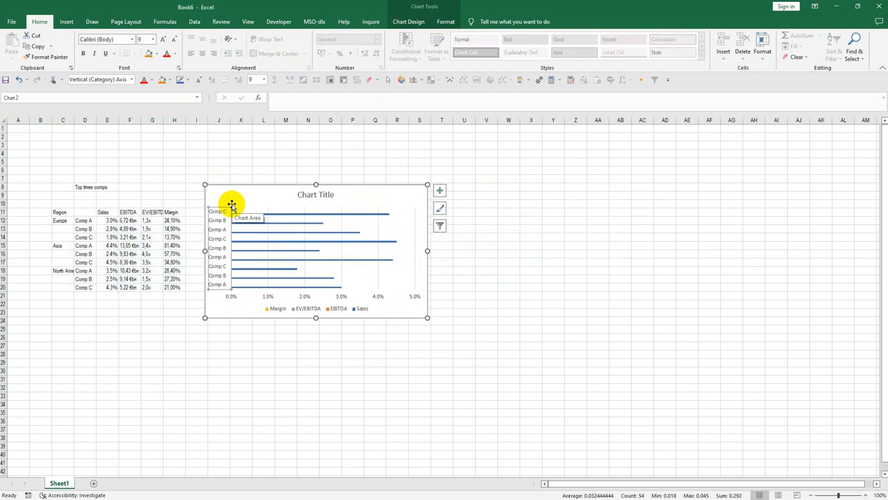
{"action": "left_click", "coordinate": [326, 195]}
{"action": "key", "text": "Delete"}
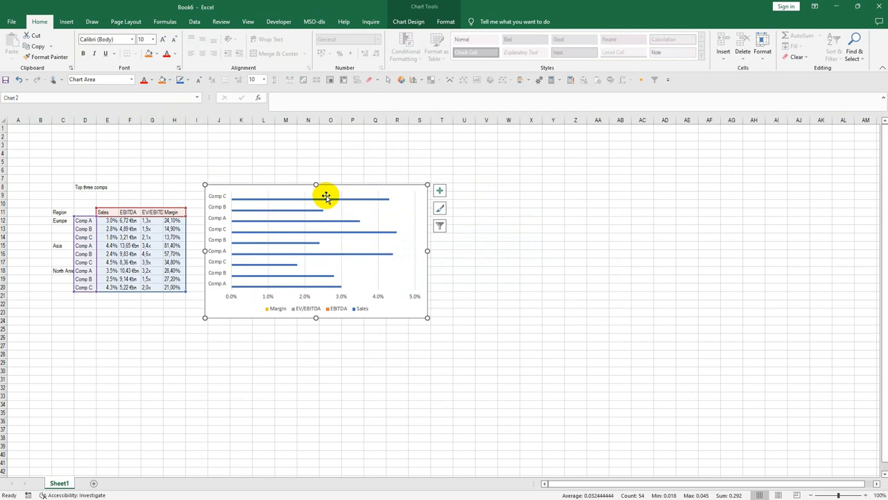
{"action": "left_click", "coordinate": [278, 312]}
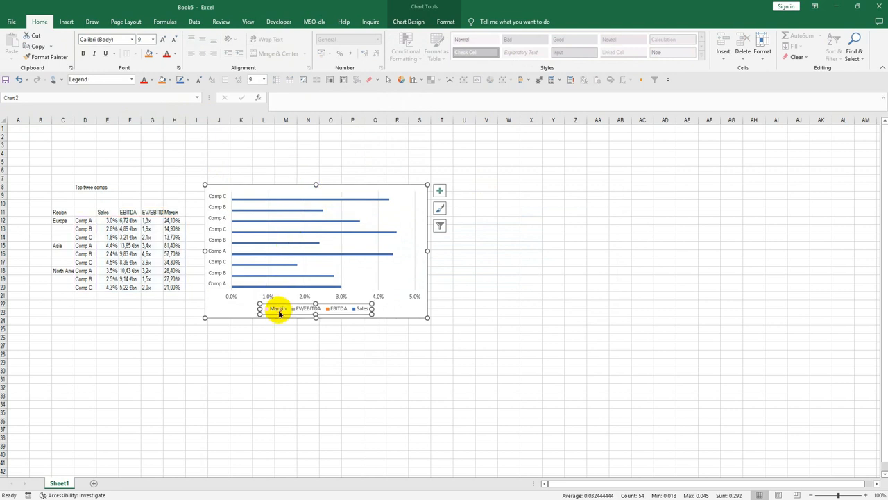
{"action": "key", "text": "Delete"}
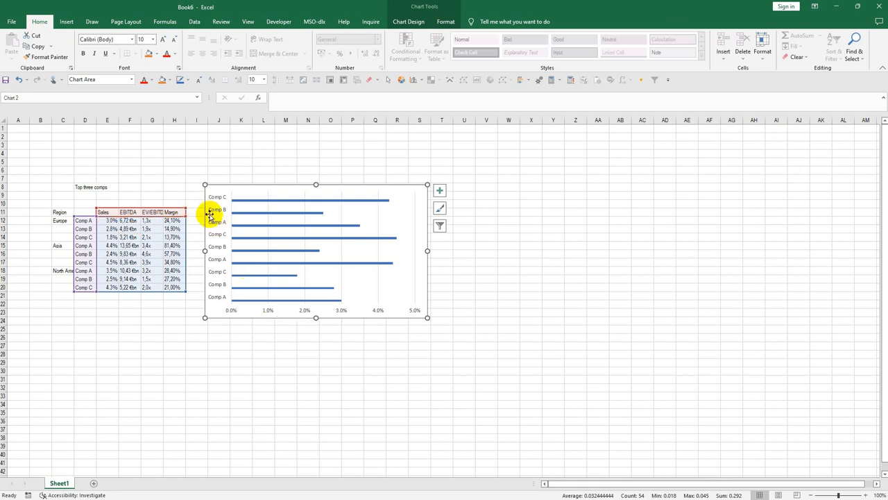
- Set the chart's vertical category axis to show its categories in reverse order
{"action": "left_click", "coordinate": [213, 215]}
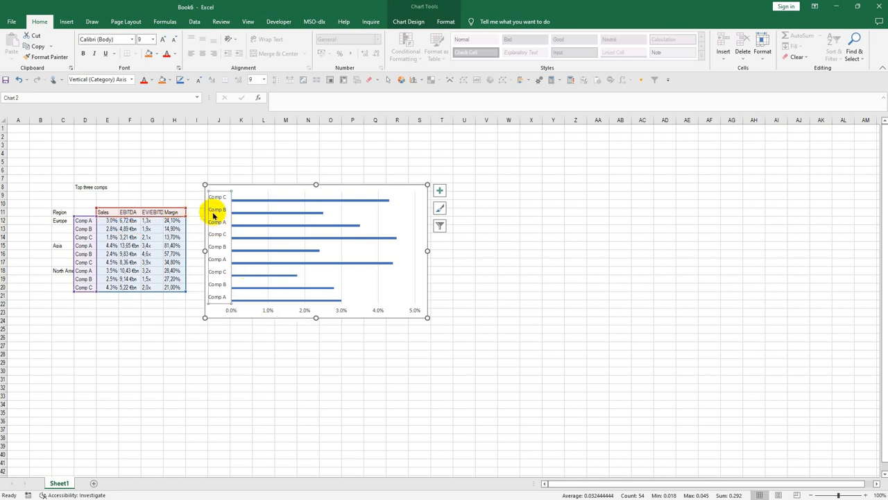
{"action": "double_click", "coordinate": [213, 215]}
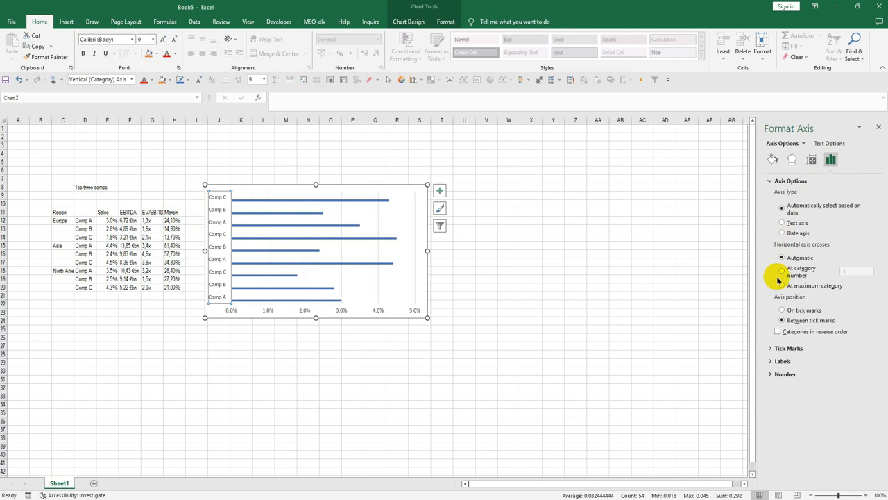
{"action": "left_click", "coordinate": [778, 331]}
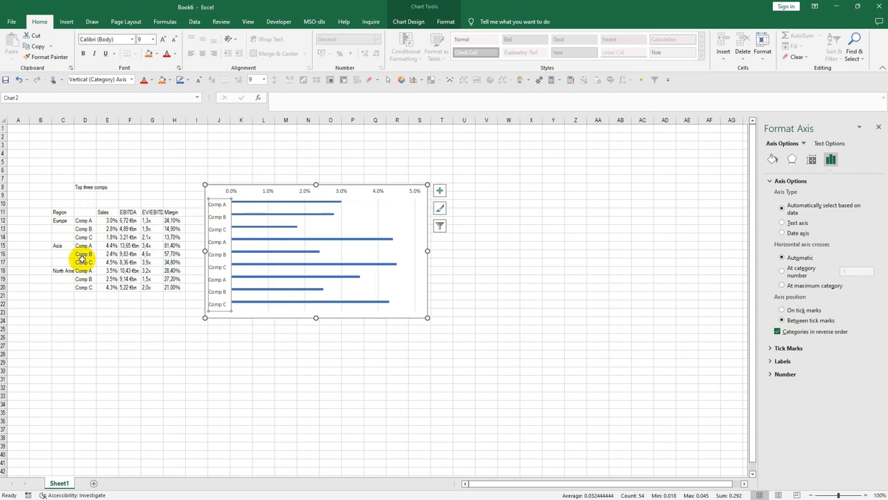
{"action": "key", "text": "ctrl+q"}
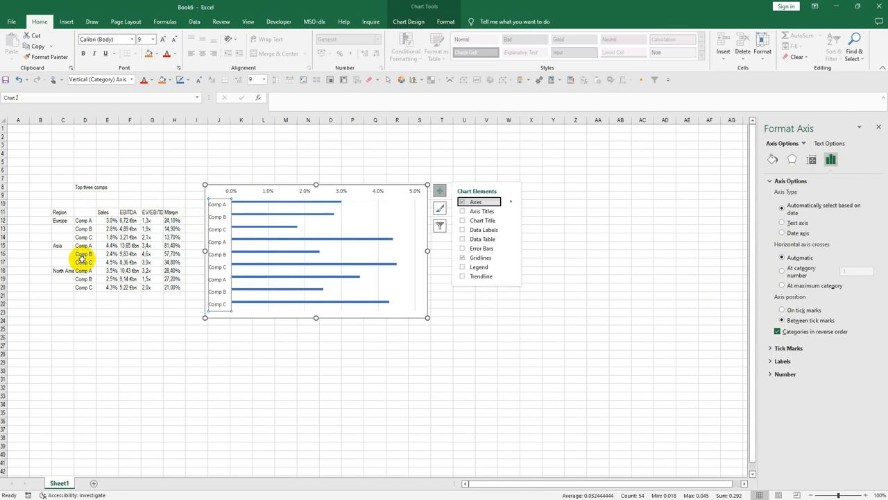
{"action": "key", "text": "ctrl+q"}
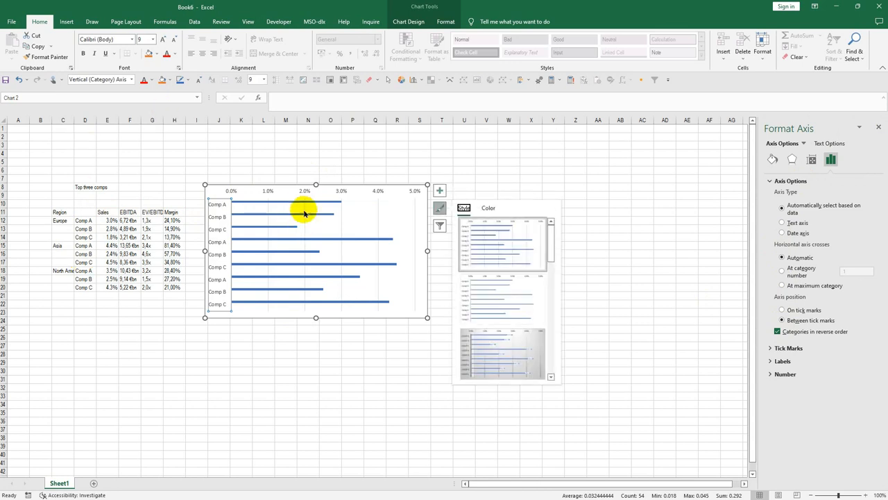
- Delete the chart's horizontal value axis and its vertical gridlines
{"action": "left_click", "coordinate": [302, 191]}
{"action": "key", "text": "Delete"}
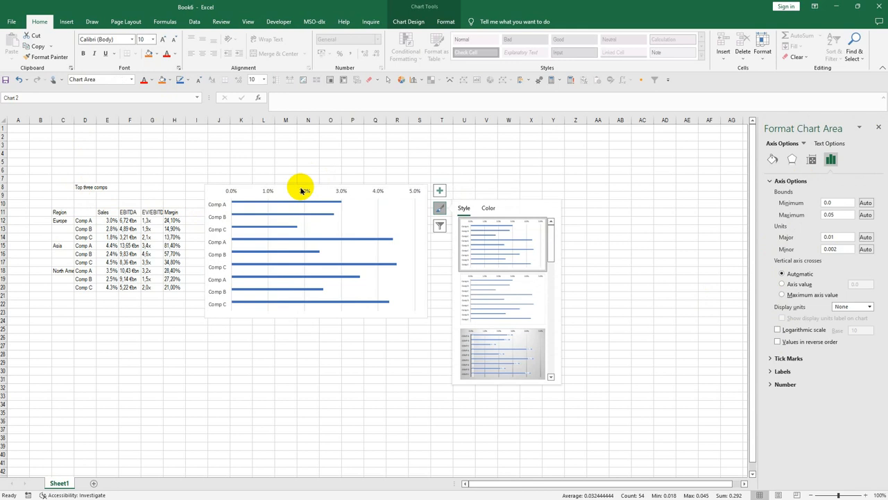
{"action": "left_click", "coordinate": [345, 231]}
{"action": "key", "text": "Delete"}
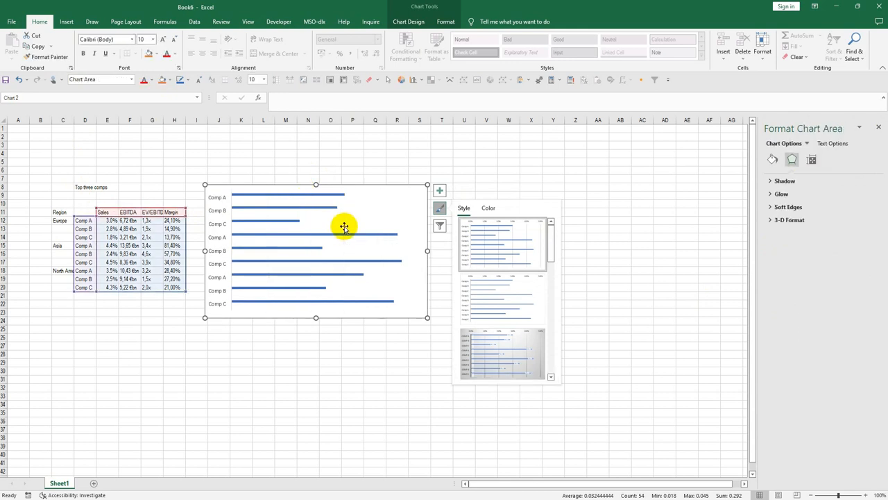
- Copy the chart, switch to PowerPoint and set the selected empty Sales cells as the new size and position reference
{"action": "key", "text": "ctrl+c"}
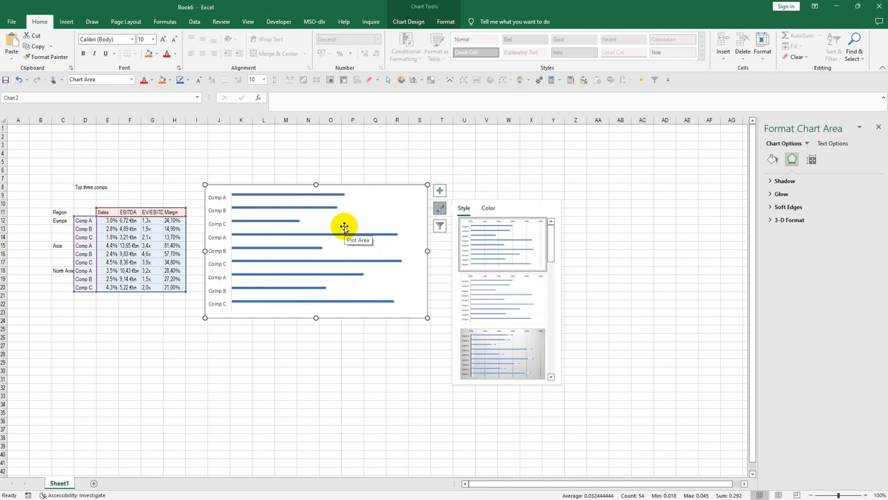
{"action": "key", "text": "alt+Tab"}
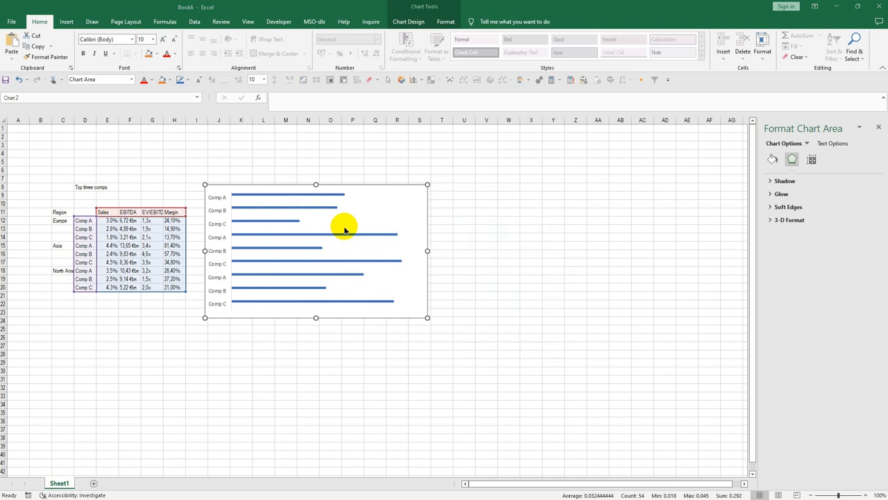
{"action": "key", "text": "alt+Tab"}
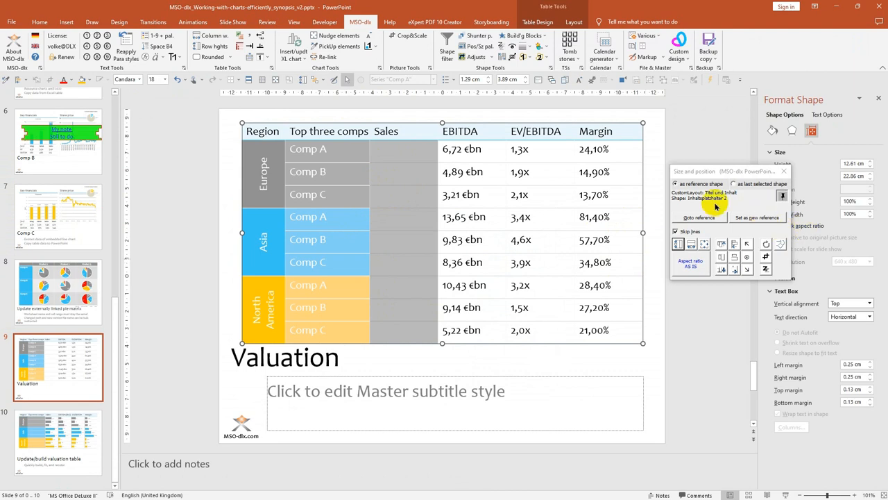
{"action": "left_click", "coordinate": [776, 220]}
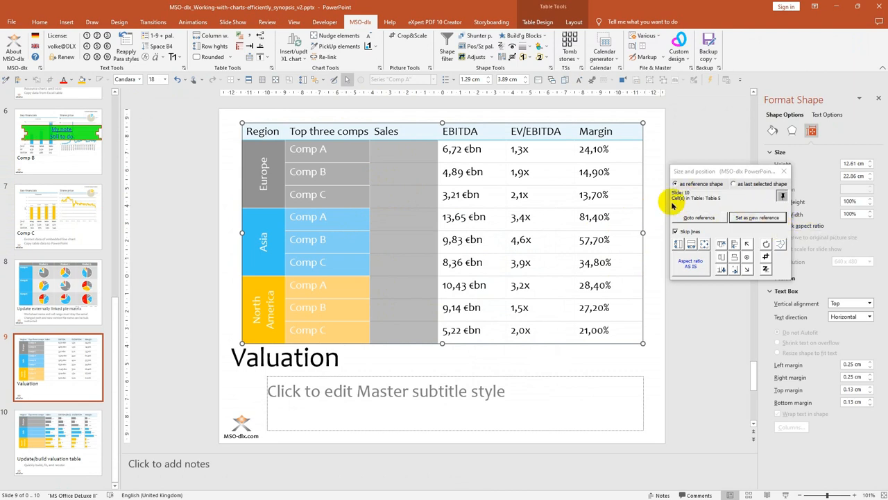
- Paste the chart onto the Valuation slide and match its size and position to the referenced Sales cells
{"action": "left_click", "coordinate": [204, 200]}
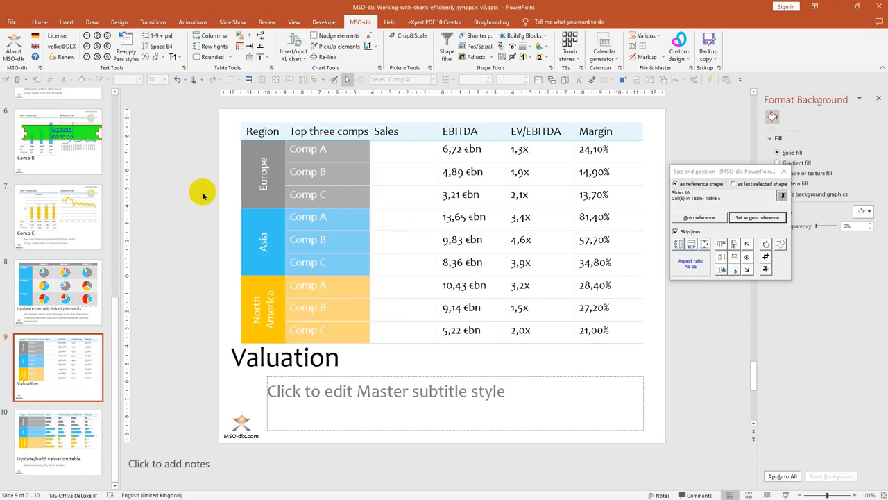
{"action": "left_click", "coordinate": [704, 244]}
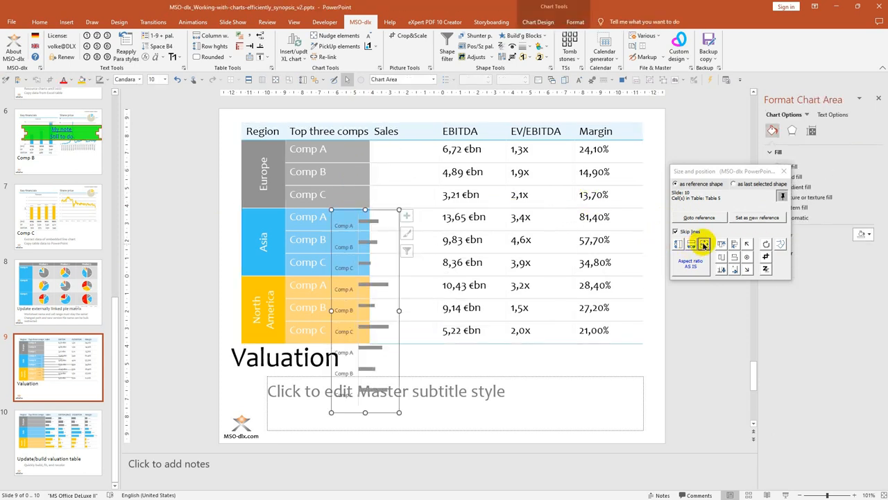
{"action": "left_click", "coordinate": [748, 259]}
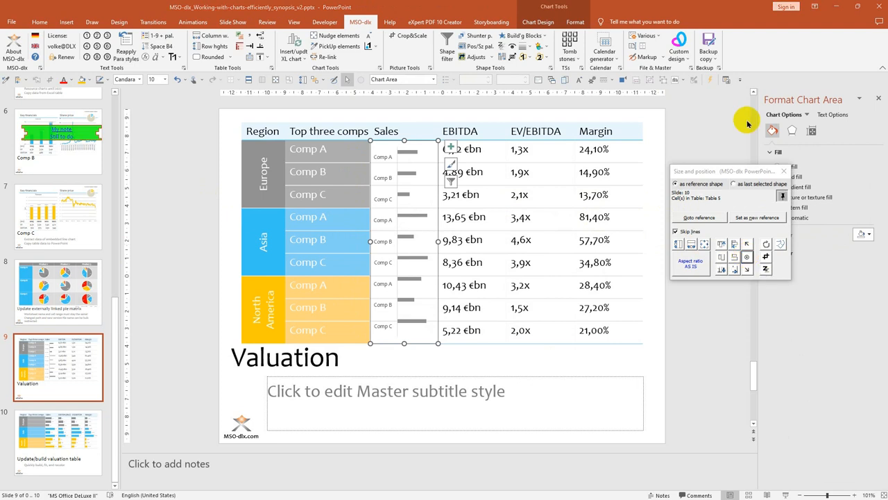
- Switch back to Excel and resize the chart to the dimensions of the slide's Sales cells with the MSO-dlx Elementpos. tool
{"action": "key", "text": "alt+Tab"}
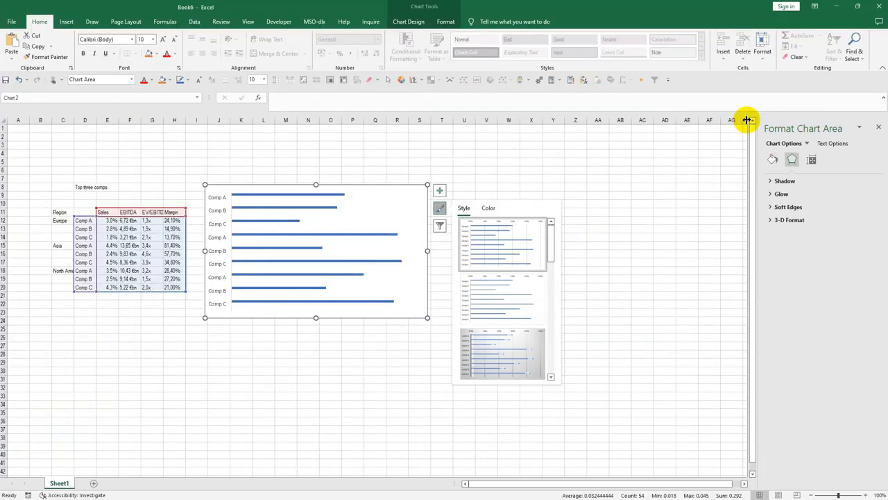
{"action": "left_click", "coordinate": [315, 21]}
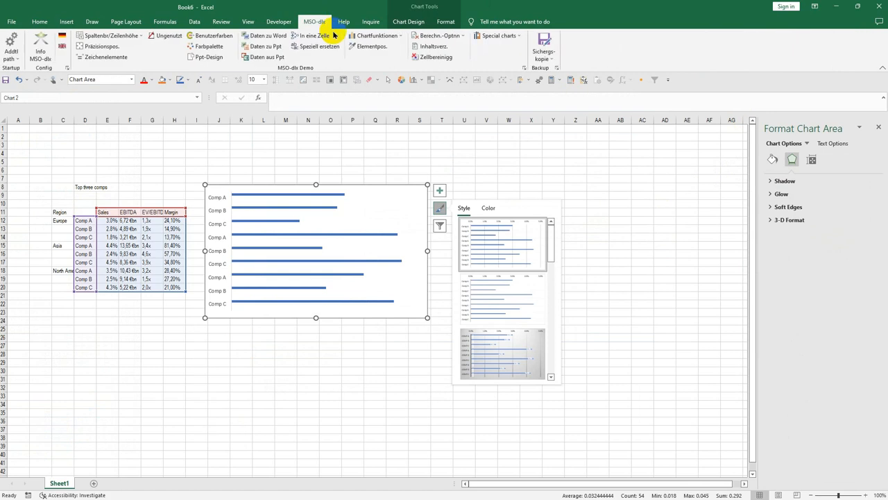
{"action": "left_click", "coordinate": [368, 46]}
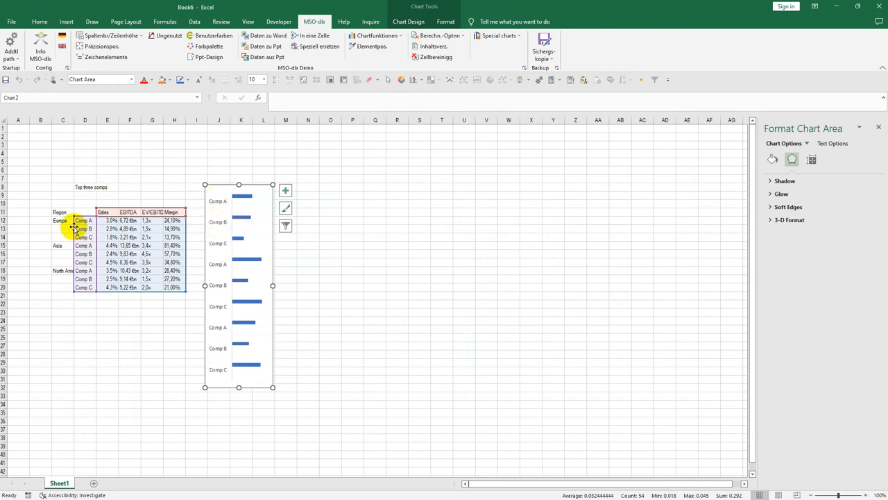
- Set the label position of the chart's vertical category axis to None
{"action": "left_click", "coordinate": [217, 202]}
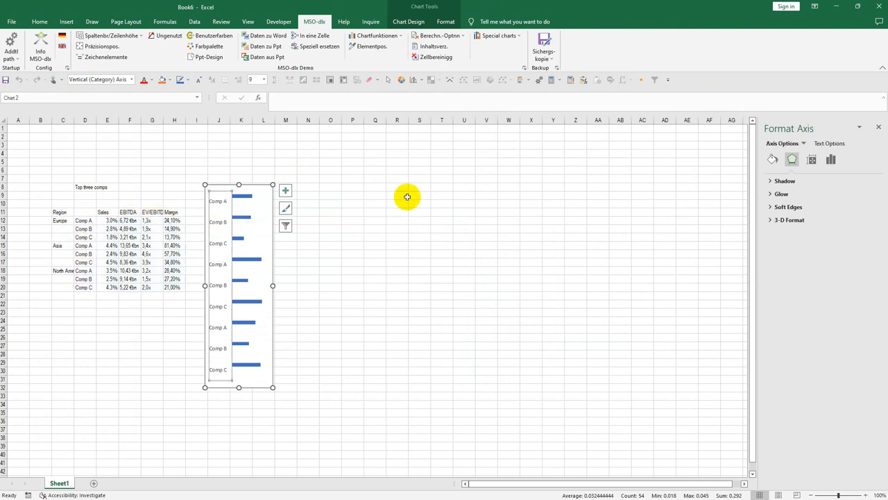
{"action": "left_click", "coordinate": [831, 159]}
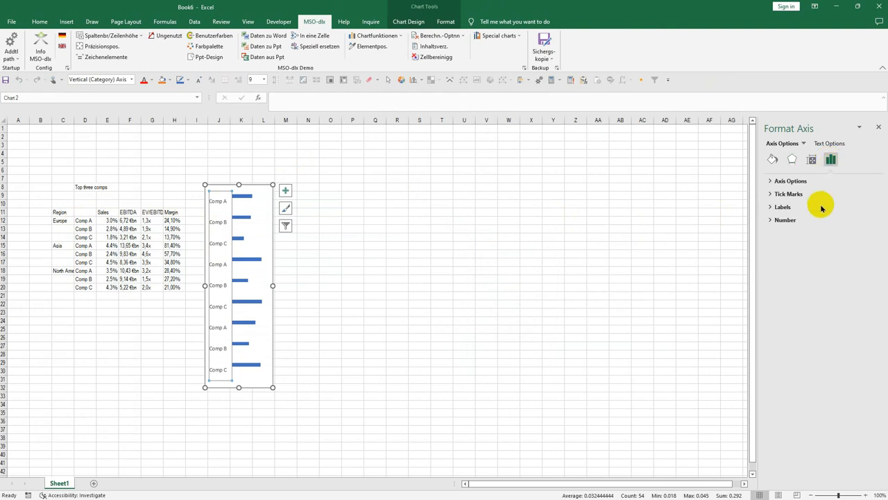
{"action": "left_click", "coordinate": [783, 207]}
{"action": "left_click", "coordinate": [833, 273]}
{"action": "left_click", "coordinate": [849, 309]}
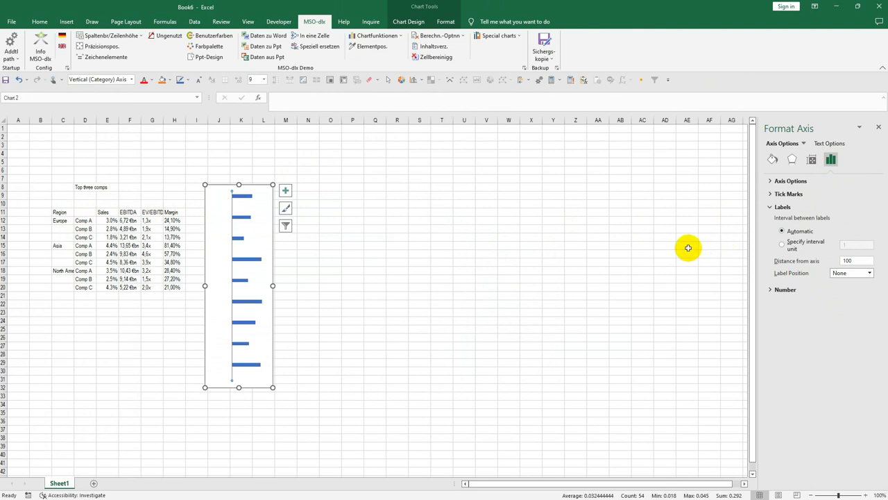
- Maximize the chart's plot area with the MSO-dlx function Zeichnungsfläche maximieren
{"action": "left_click", "coordinate": [247, 246]}
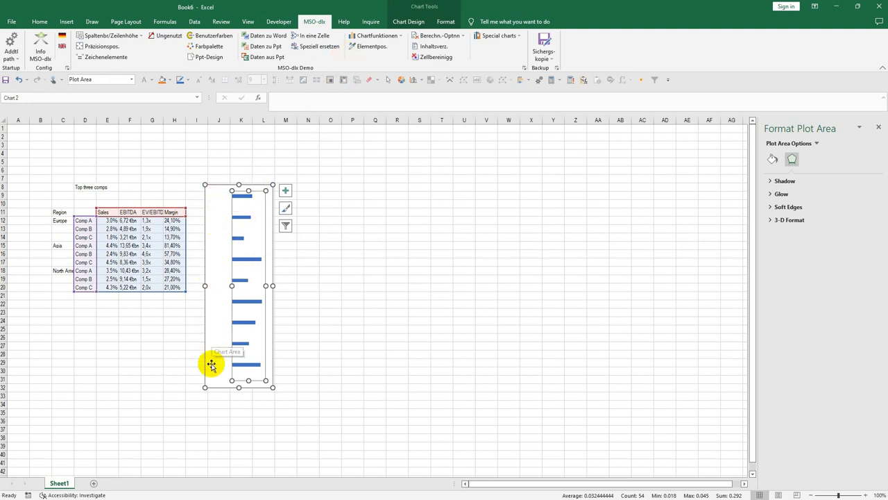
{"action": "left_click", "coordinate": [368, 35]}
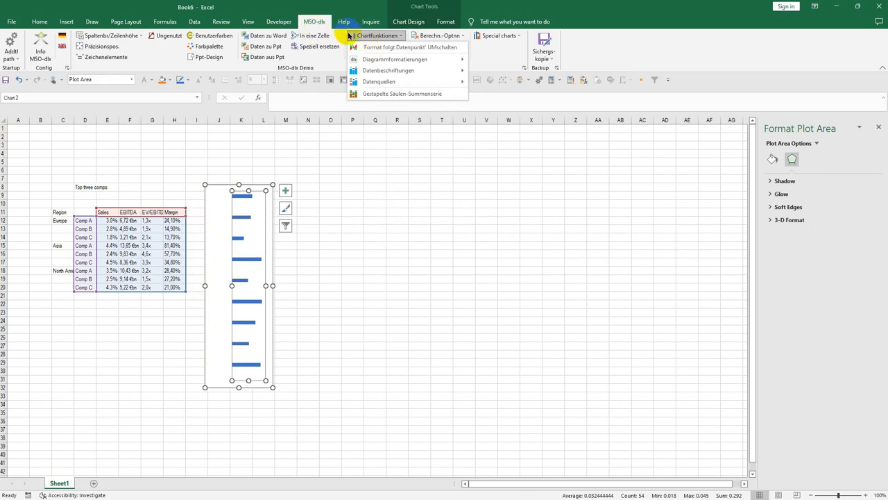
{"action": "left_click", "coordinate": [354, 35]}
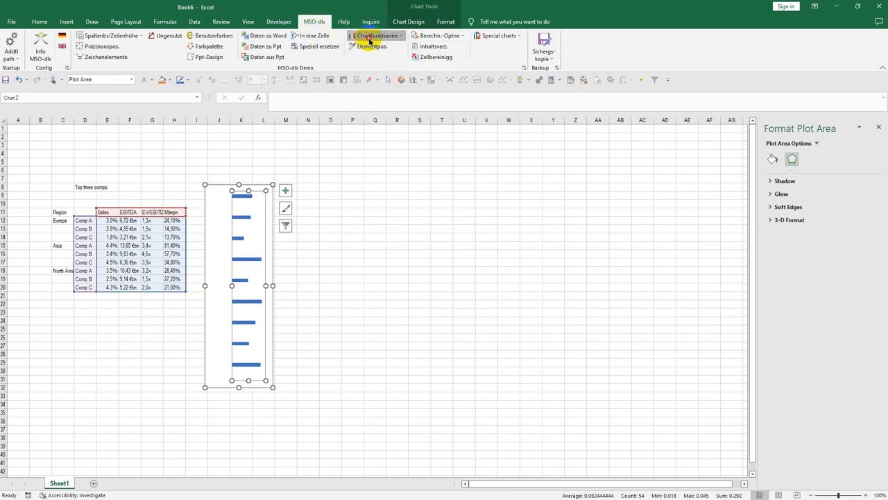
{"action": "left_click", "coordinate": [356, 35]}
{"action": "mouse_move", "coordinate": [379, 73]}
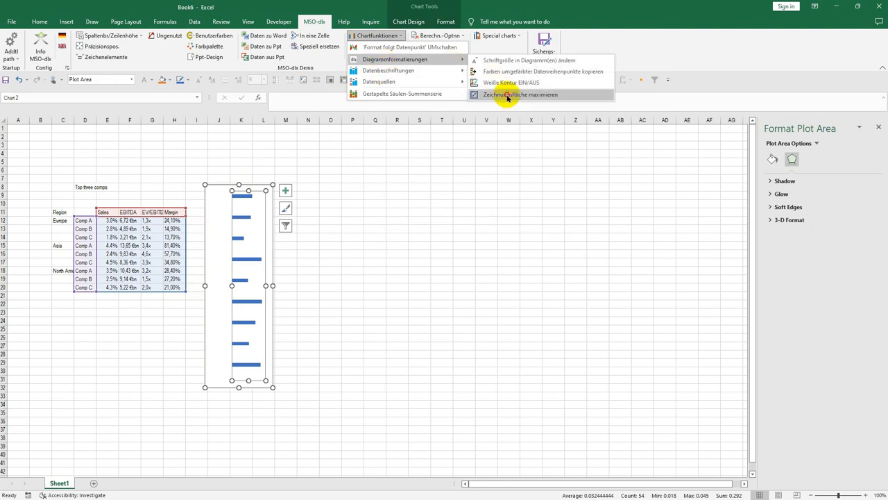
{"action": "left_click", "coordinate": [507, 97]}
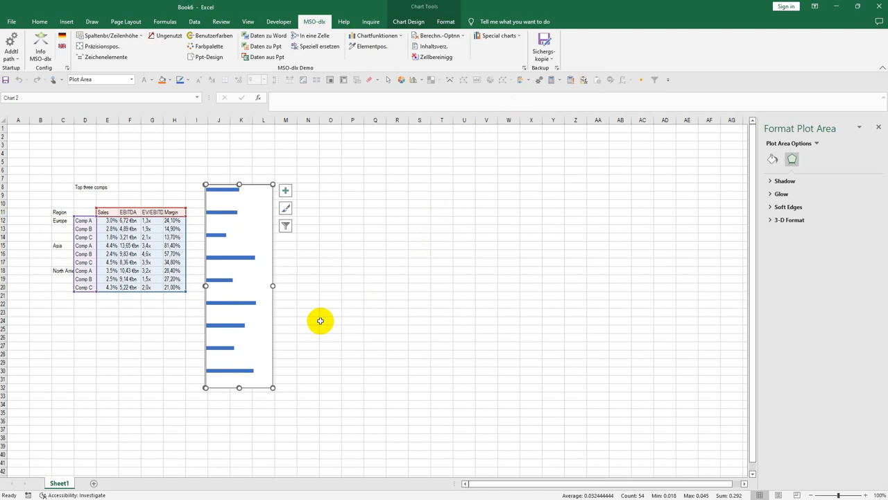
- Add data labels to the chart's Sales series
{"action": "left_click", "coordinate": [131, 82]}
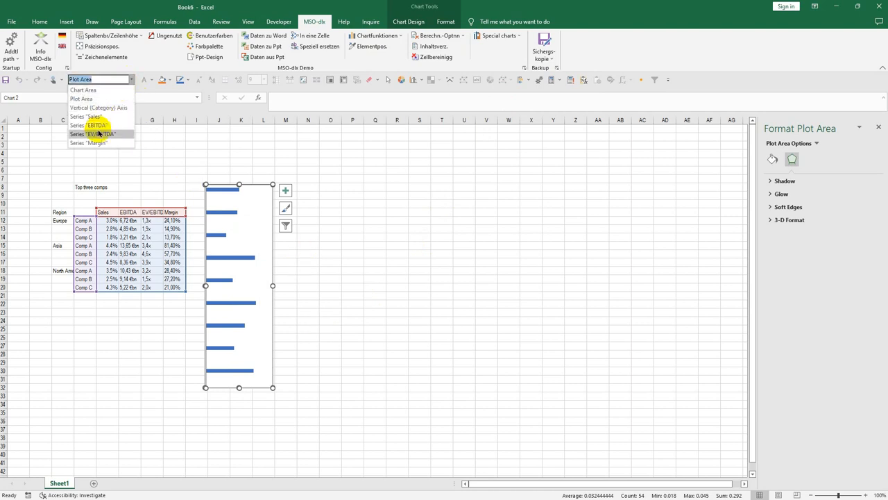
{"action": "left_click", "coordinate": [265, 185]}
{"action": "left_click", "coordinate": [229, 260]}
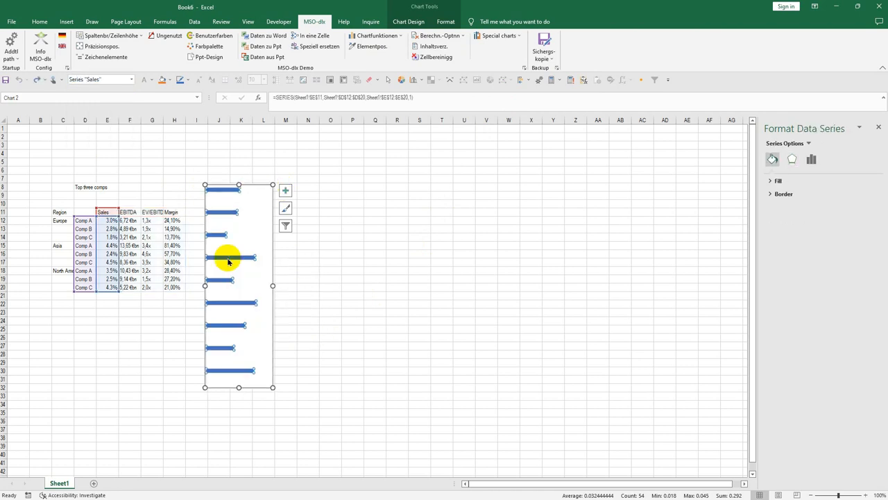
{"action": "right_click", "coordinate": [228, 259]}
{"action": "left_click", "coordinate": [275, 319]}
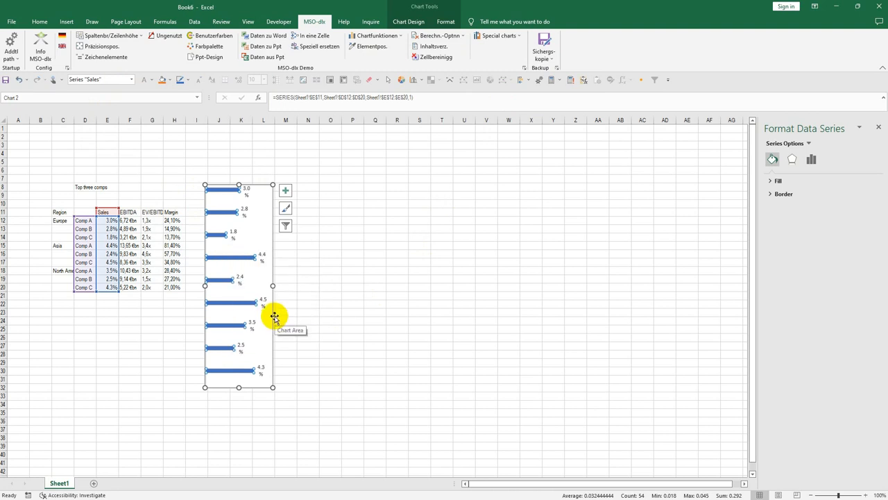
- Add data labels to the EBITDA, EV/EBITDA and Margin series of the chart
{"action": "key", "text": "Up"}
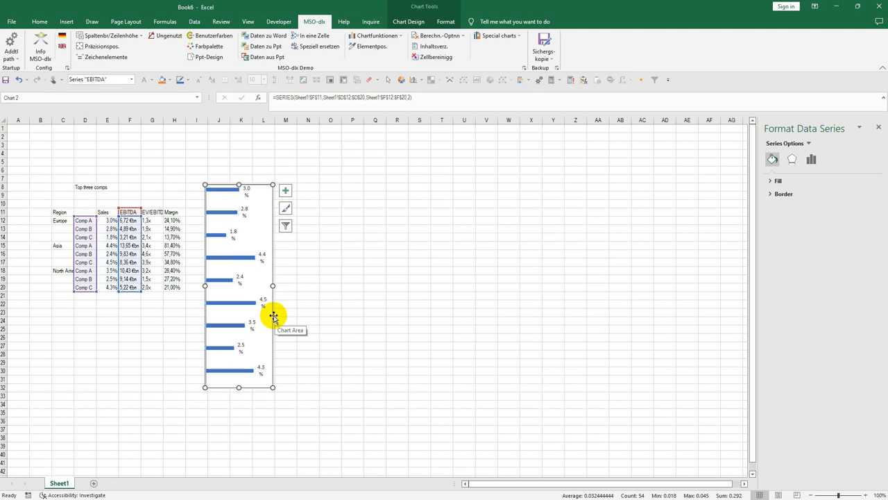
{"action": "key", "text": "shift+F10"}
{"action": "left_click", "coordinate": [300, 450]}
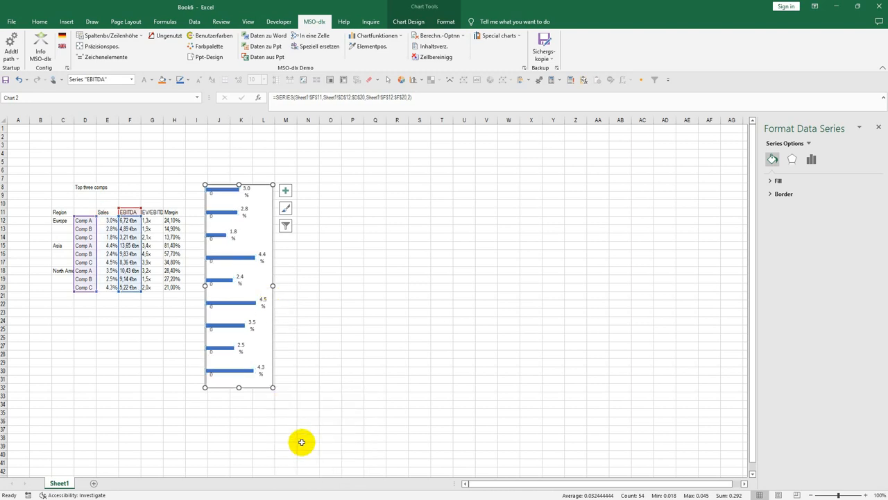
{"action": "key", "text": "Up"}
{"action": "key", "text": "shift+F10"}
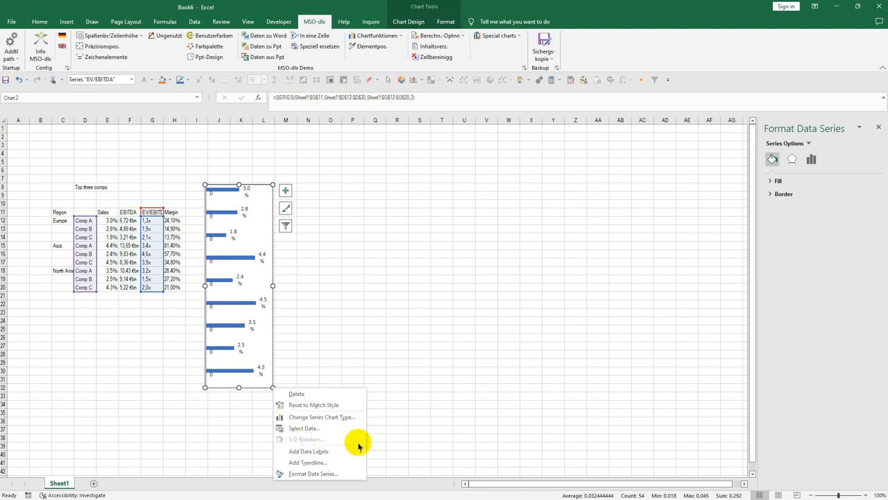
{"action": "left_click", "coordinate": [313, 453]}
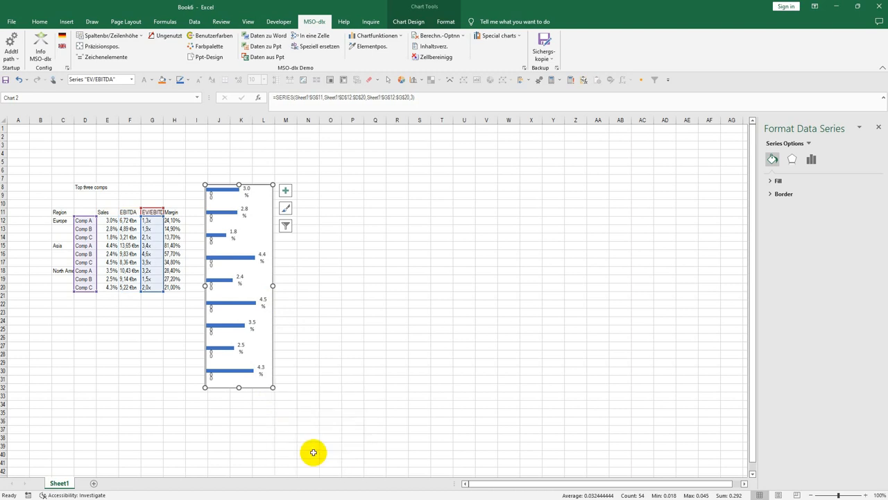
{"action": "key", "text": "Up"}
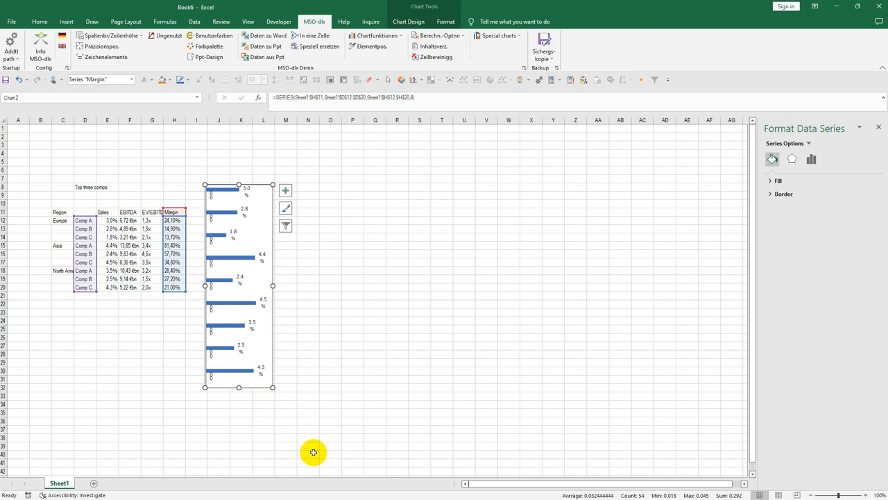
{"action": "key", "text": "shift+F10"}
{"action": "left_click", "coordinate": [313, 454]}
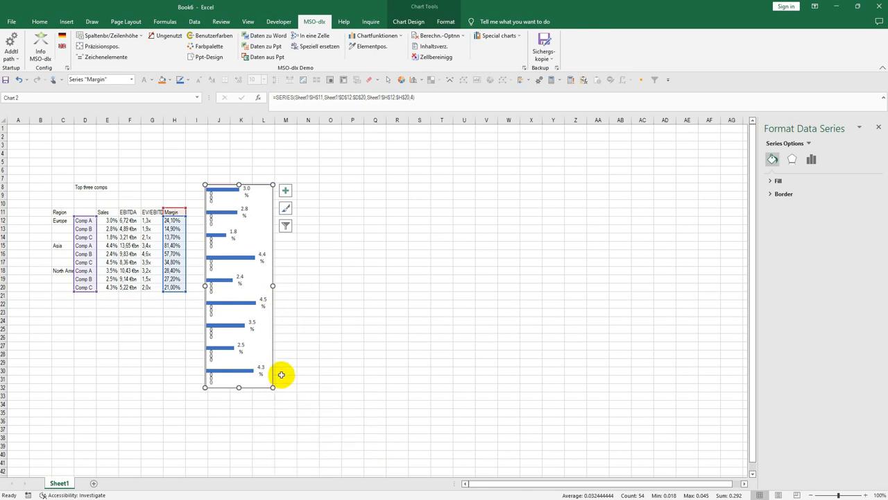
- Duplicate the chart beside the original and restrict the original chart's data range to the Sales column
{"action": "left_click_drag", "start_coordinate": [273, 272], "coordinate": [354, 276]}
{"action": "left_click", "coordinate": [238, 280]}
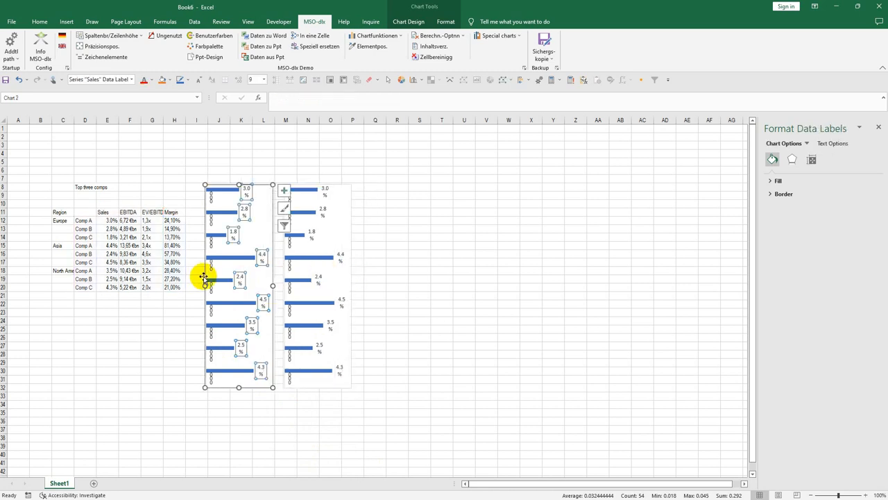
{"action": "left_click", "coordinate": [234, 316]}
{"action": "left_click", "coordinate": [233, 316]}
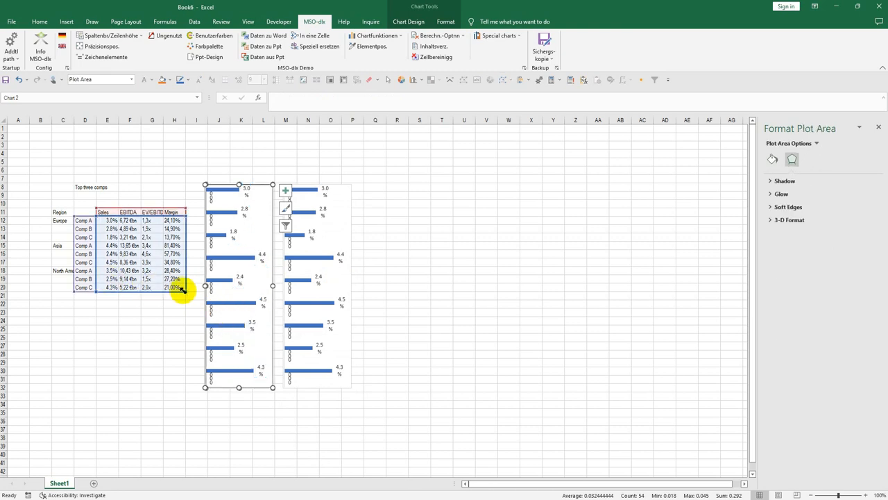
{"action": "left_click_drag", "start_coordinate": [182, 291], "coordinate": [111, 289]}
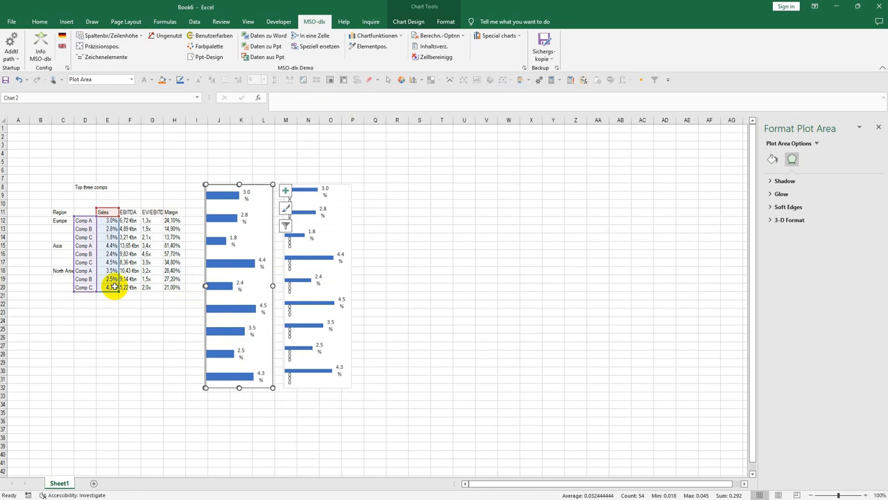
- Compare the region colours of the PowerPoint valuation table with the theme colours available in Excel
{"action": "key", "text": "alt+Tab"}
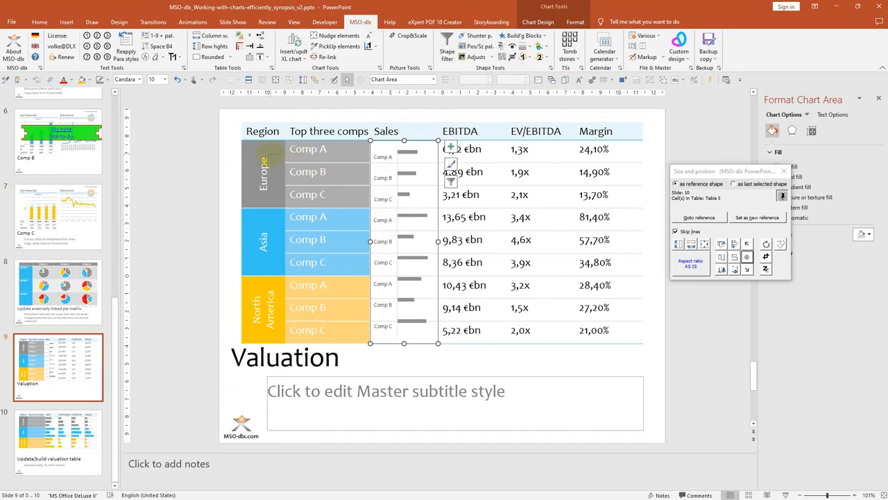
{"action": "mouse_move", "coordinate": [272, 154]}
{"action": "left_mouse_down"}
{"action": "mouse_move", "coordinate": [249, 232]}
{"action": "mouse_move", "coordinate": [259, 308]}
{"action": "left_mouse_up"}
{"action": "key", "text": "alt+Tab"}
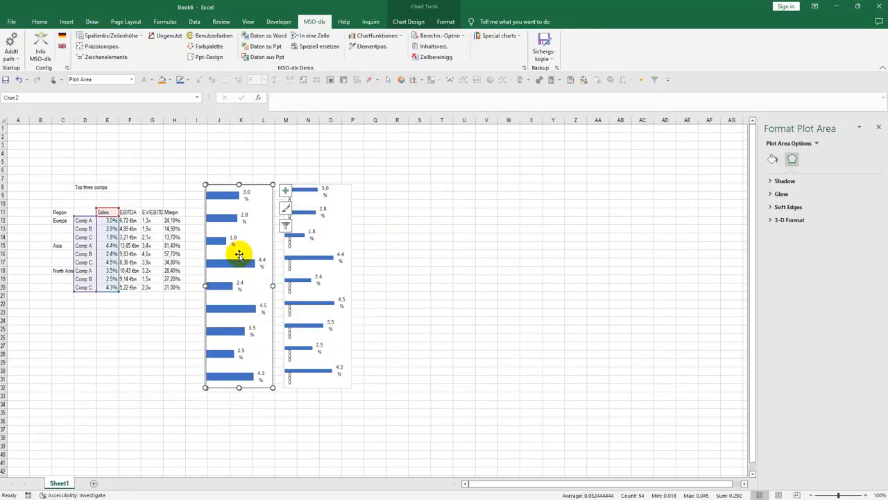
{"action": "left_click", "coordinate": [170, 77]}
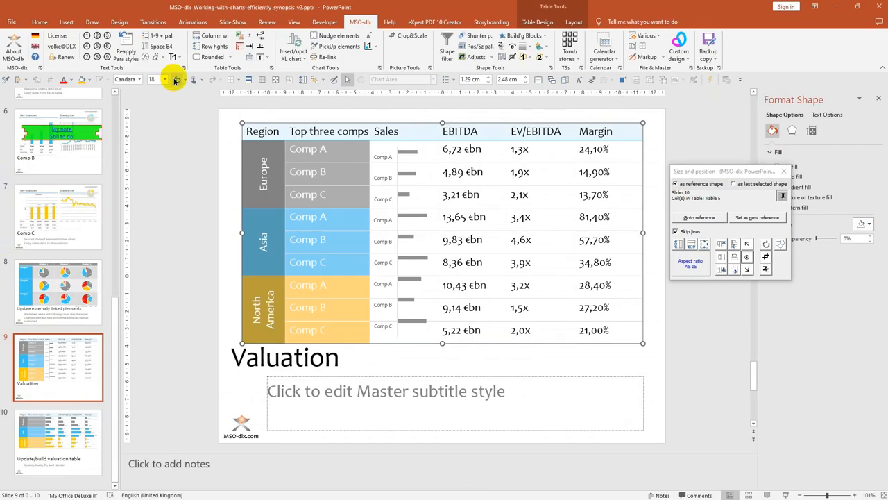
{"action": "left_click", "coordinate": [87, 79]}
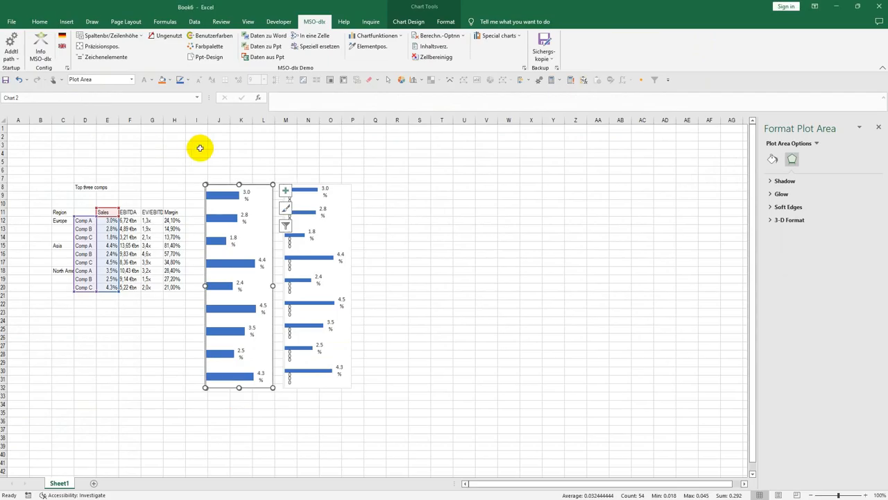
- Transfer the PowerPoint presentation's design to the workbook with the MSO-dlx Ppt-Design function
{"action": "left_click", "coordinate": [200, 57]}
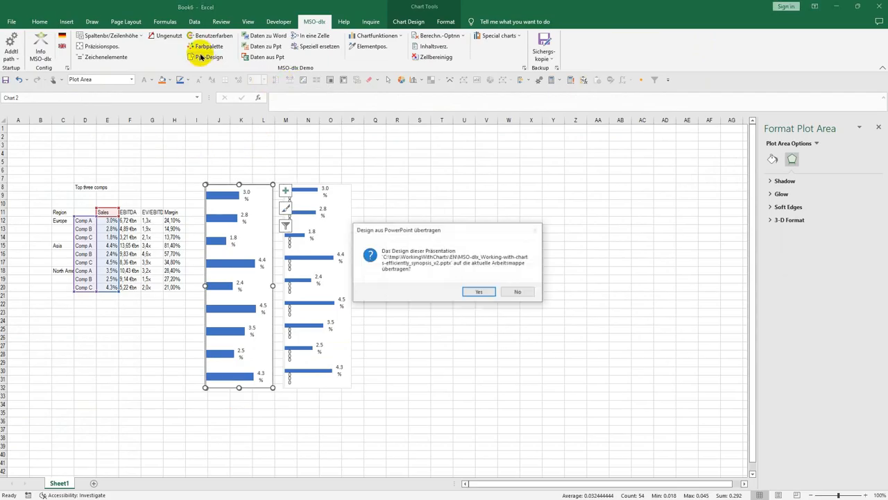
{"action": "left_click", "coordinate": [480, 292]}
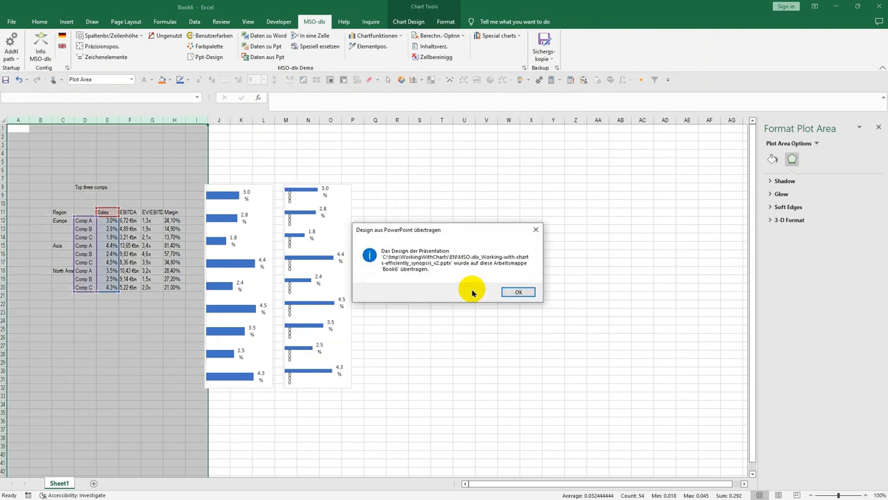
{"action": "left_click", "coordinate": [520, 292]}
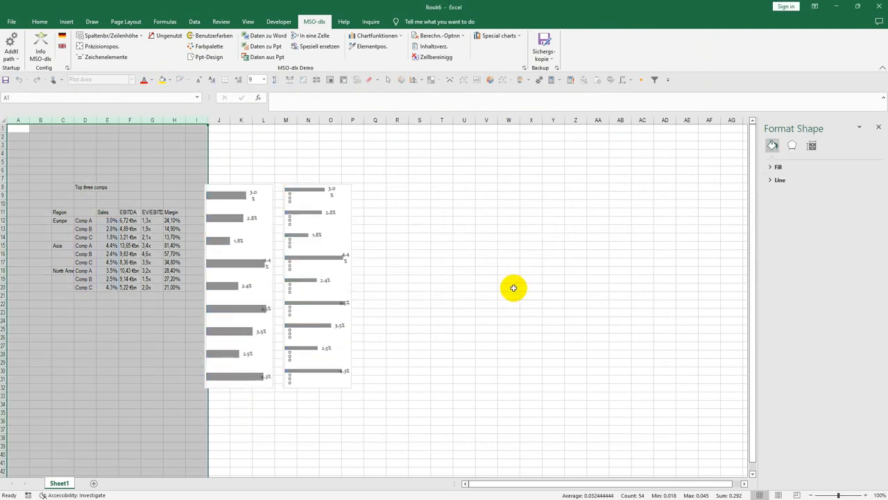
- Fill the three Asia bars of the Sales chart with the light blue theme colour
{"action": "left_click", "coordinate": [231, 262]}
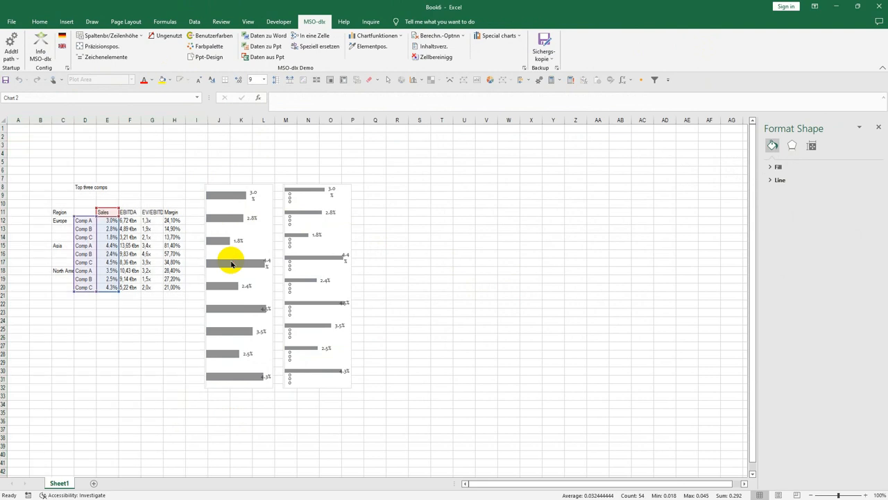
{"action": "left_click", "coordinate": [231, 263]}
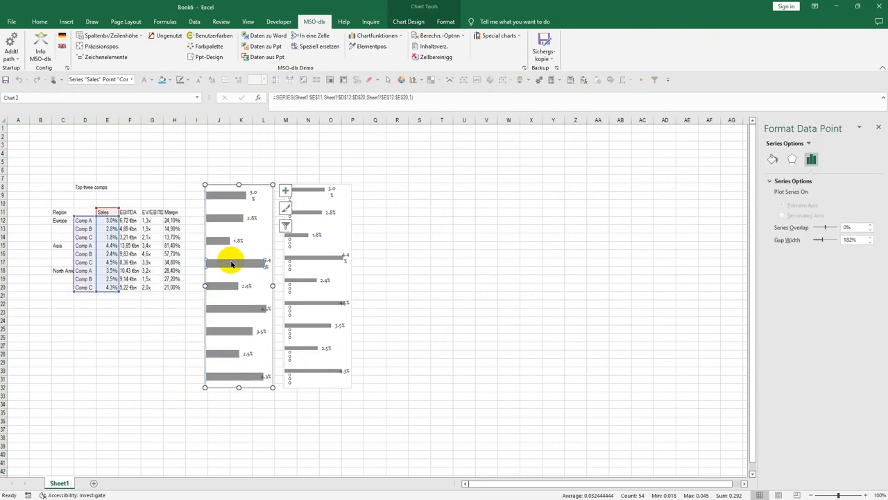
{"action": "left_click", "coordinate": [172, 82]}
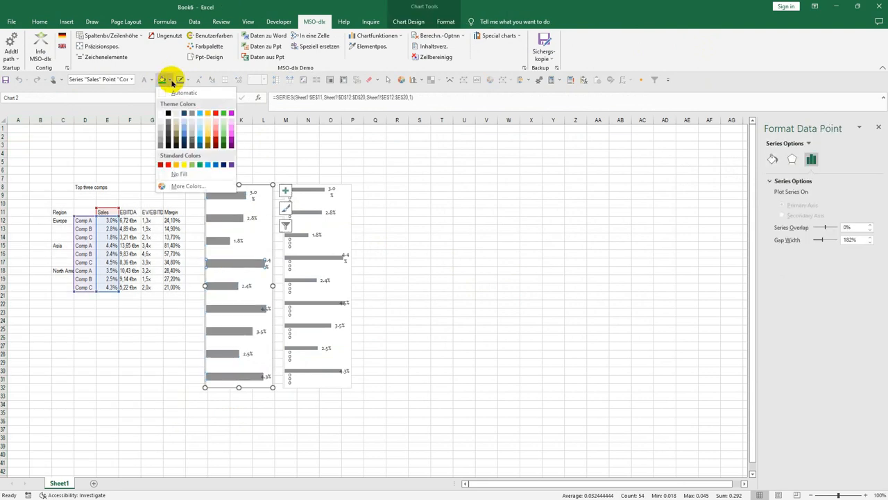
{"action": "left_click", "coordinate": [201, 114]}
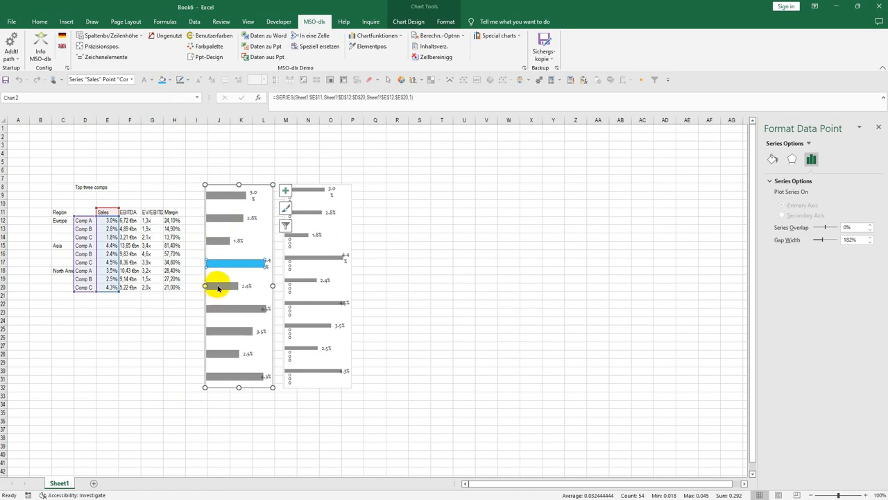
{"action": "left_click", "coordinate": [160, 79]}
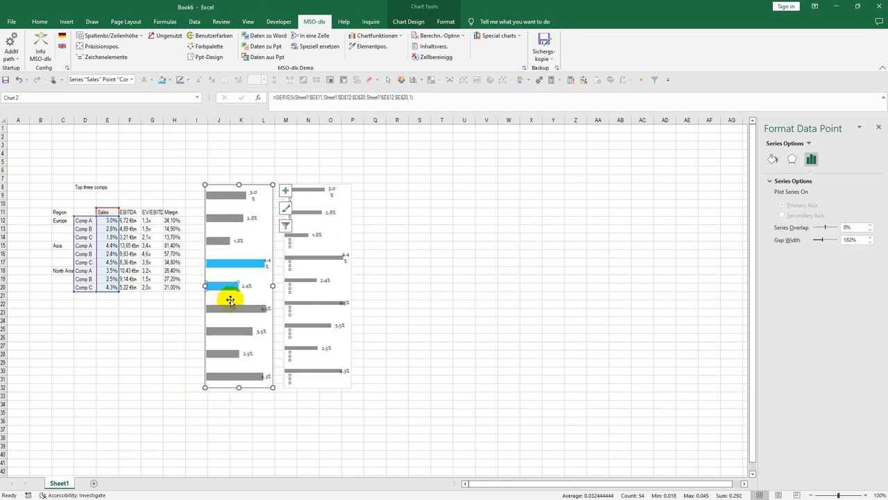
{"action": "left_click", "coordinate": [232, 309]}
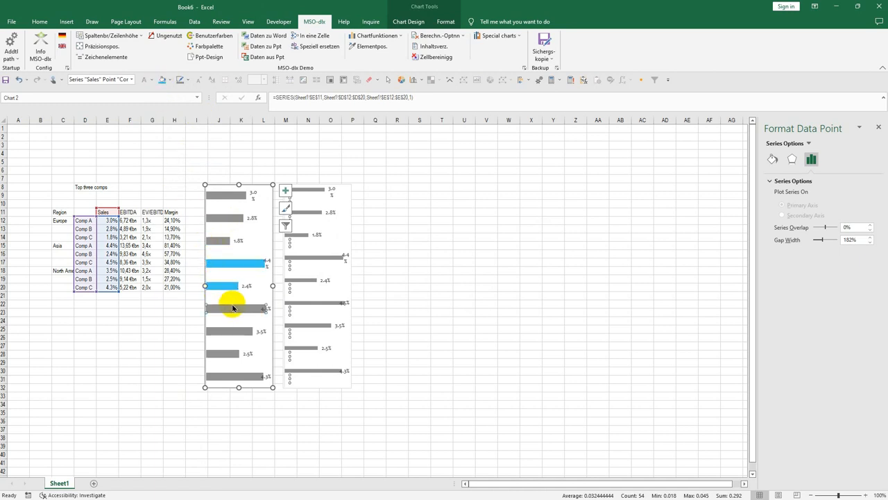
{"action": "key", "text": "F4"}
- Fill the three North America bars of the Sales chart with the orange-yellow theme colour
{"action": "left_click", "coordinate": [228, 332]}
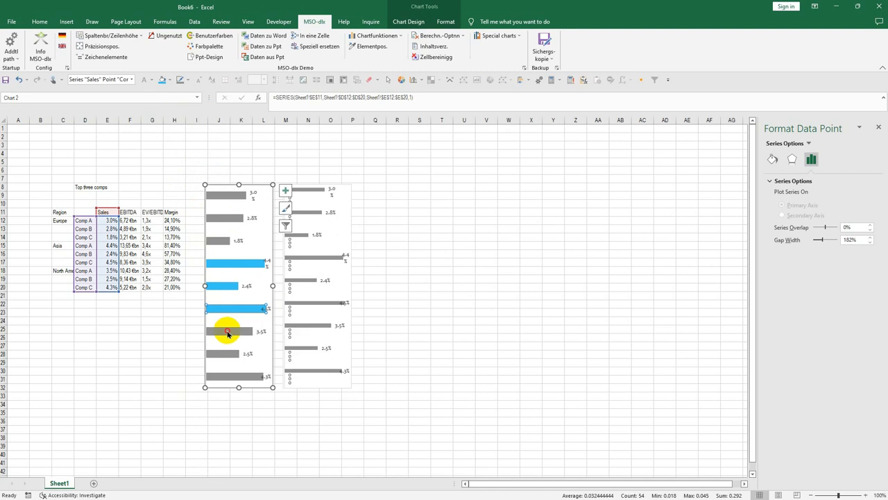
{"action": "left_click", "coordinate": [169, 79]}
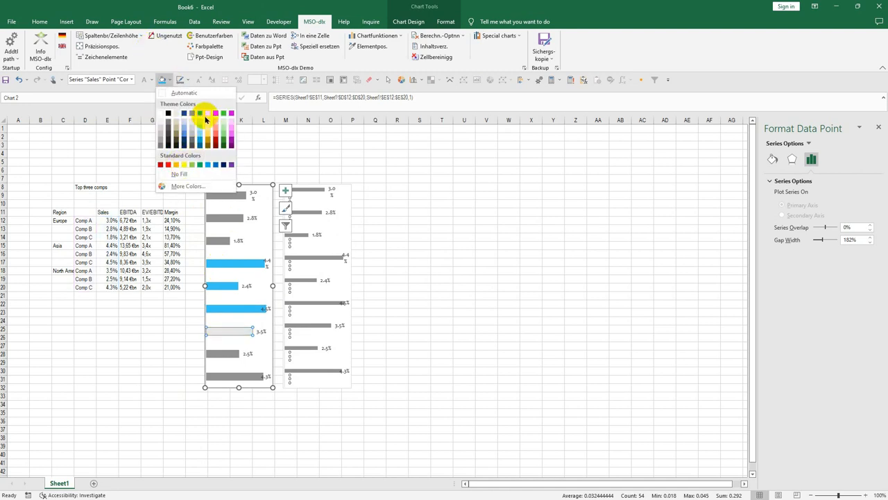
{"action": "left_click", "coordinate": [205, 115]}
{"action": "left_click", "coordinate": [220, 354]}
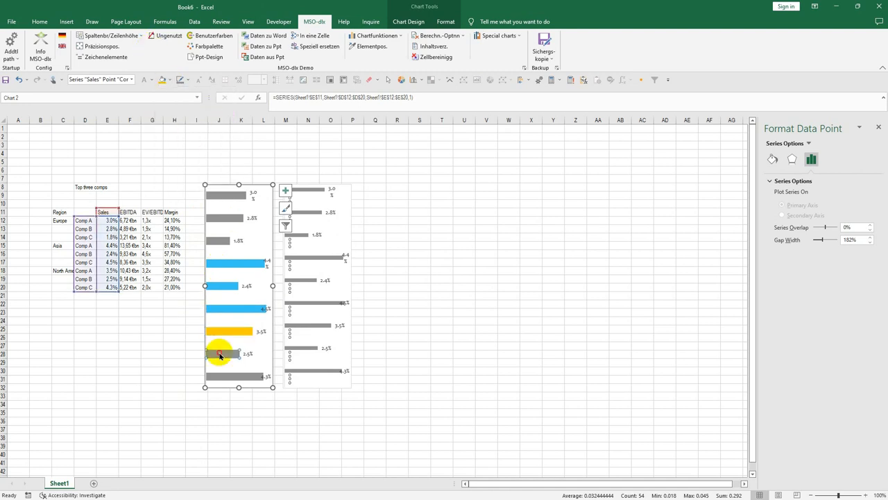
{"action": "left_click", "coordinate": [160, 80]}
{"action": "left_click", "coordinate": [212, 376]}
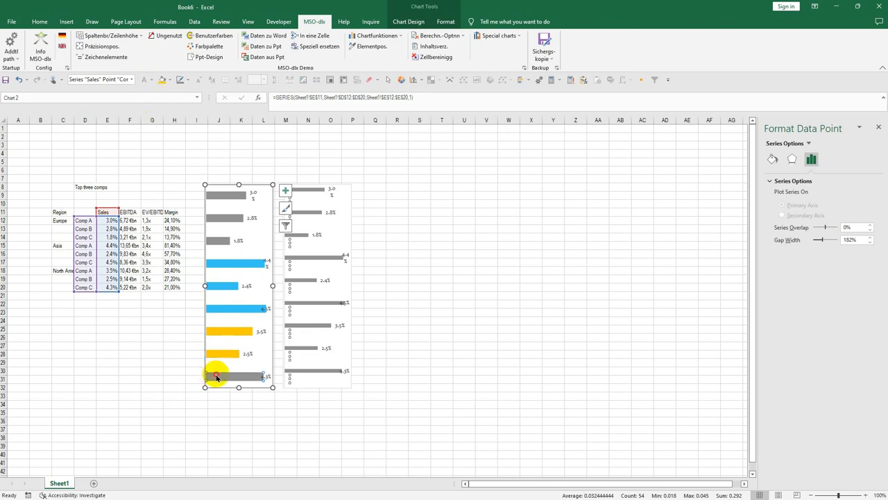
{"action": "left_click", "coordinate": [161, 79]}
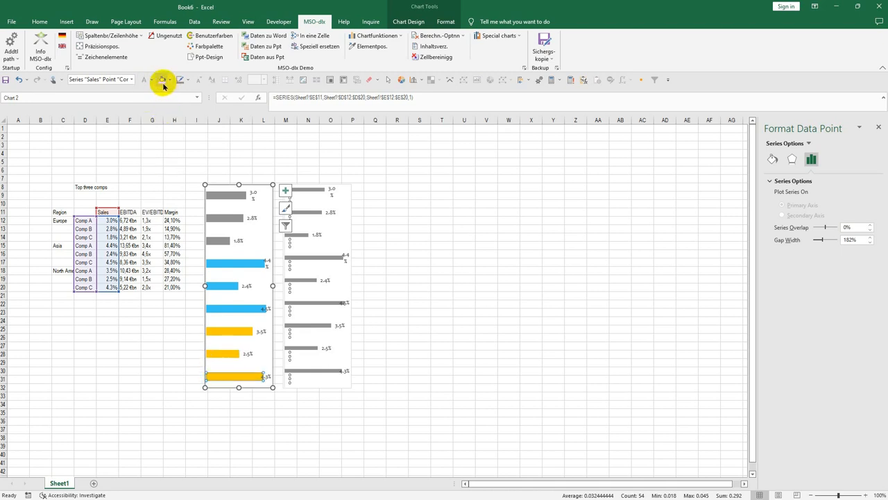
{"action": "key", "text": "Tab"}
{"action": "key", "text": "Tab"}
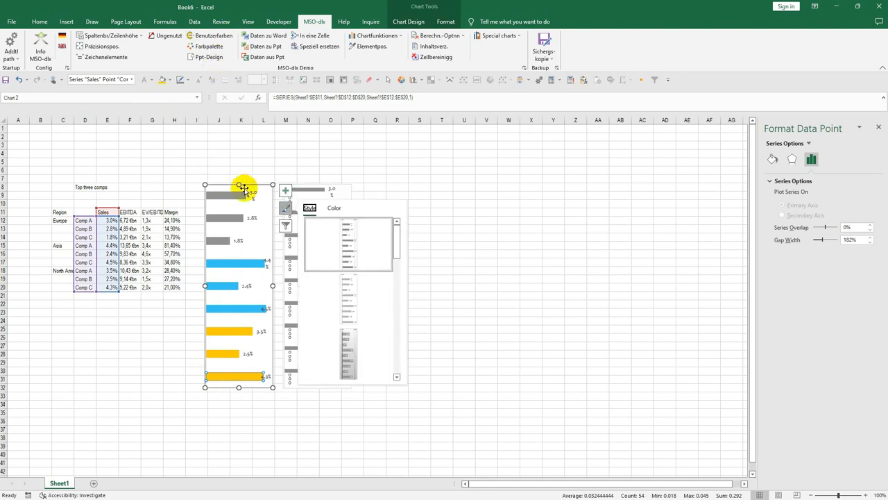
{"action": "left_click", "coordinate": [404, 151]}
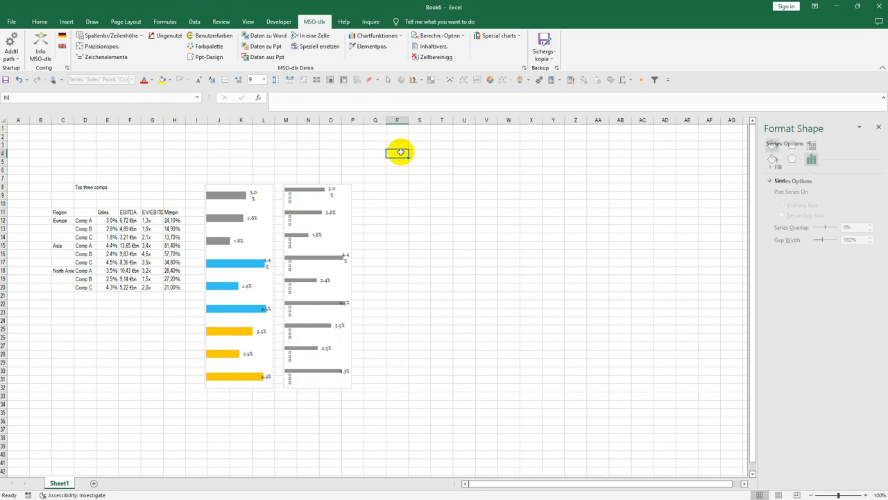
- Duplicate the four-series grey chart twice, placing both copies side by side to its right
{"action": "left_click", "coordinate": [310, 185]}
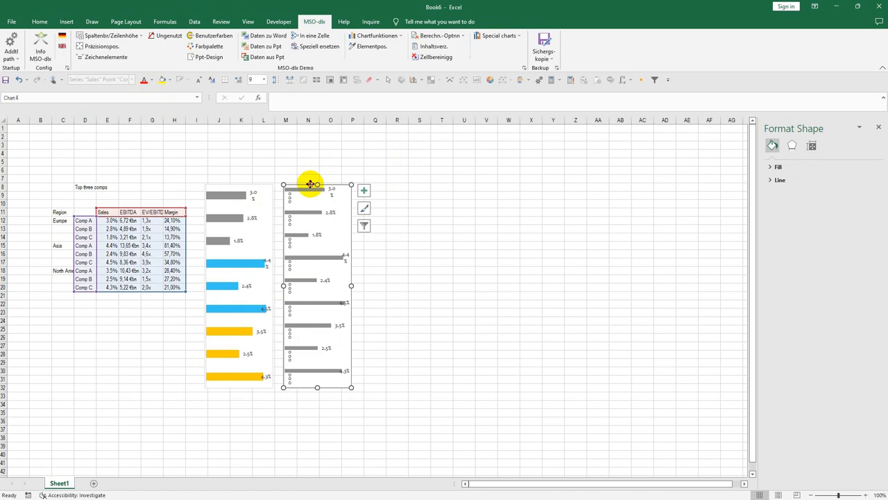
{"action": "left_click_drag", "start_coordinate": [311, 184], "coordinate": [474, 206]}
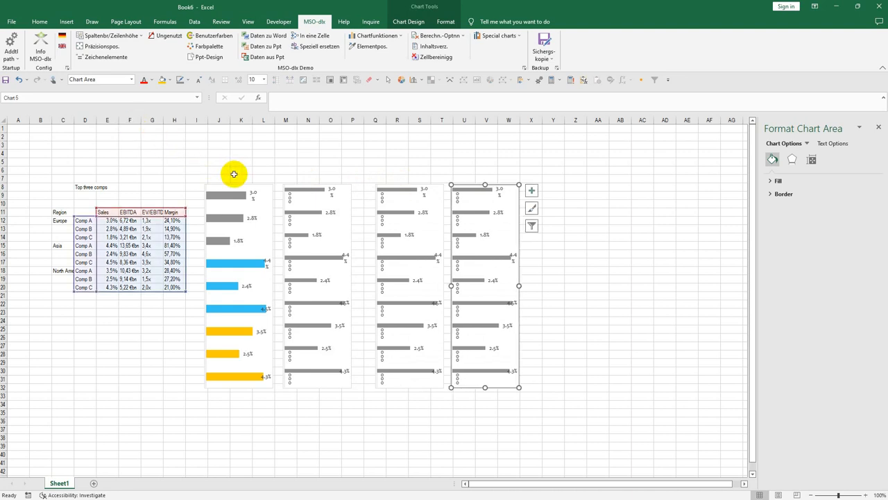
{"action": "left_click_drag", "start_coordinate": [231, 167], "coordinate": [252, 178]}
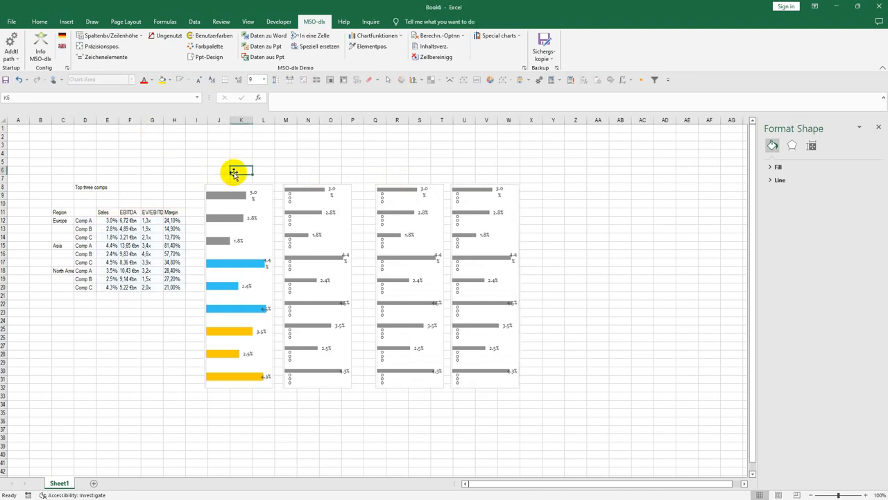
- Label the first two charts in row 6 with "Sales" in K6 and "EBITDA" in N6
{"action": "type", "text": "Sales"}
{"action": "key", "text": "Tab"}
{"action": "key", "text": "Tab"}
{"action": "key", "text": "Tab"}
{"action": "type", "text": "EBIT"}
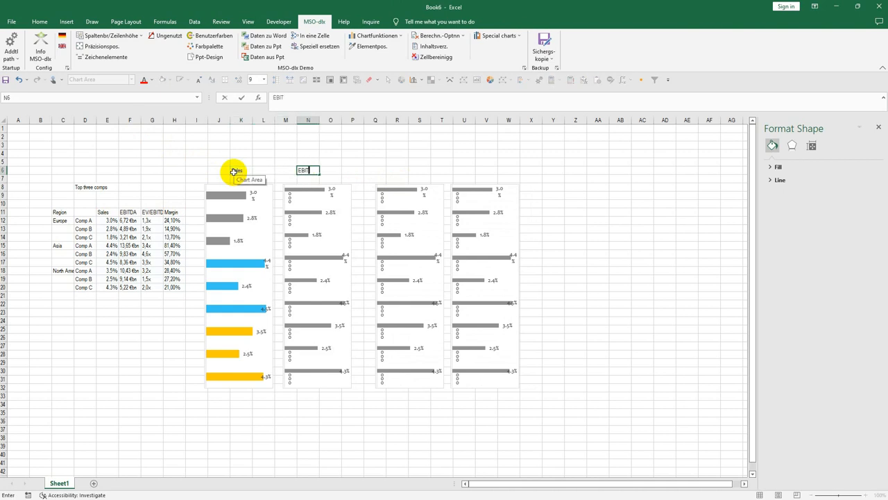
{"action": "key", "text": "Tab"}
{"action": "key", "text": "Tab"}
{"action": "key", "text": "Tab"}
{"action": "key", "text": "Tab"}
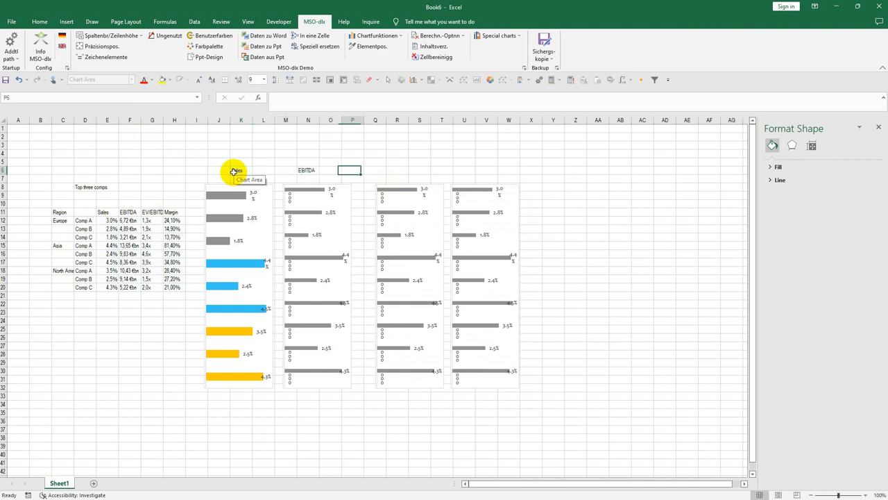
- Label the last two charts in row 6 with "EV/EBITDA" in R6 and "Margin" in U6
{"action": "type", "text": "EV/EBITD"}
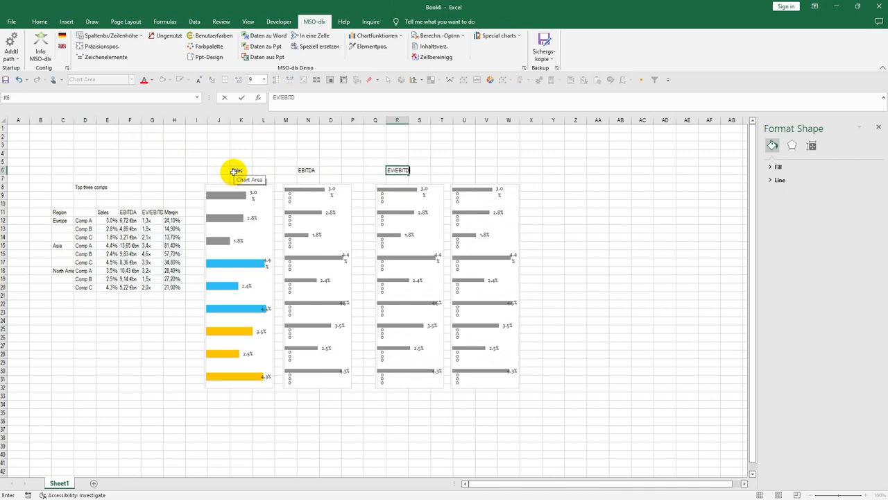
{"action": "key", "text": "Tab"}
{"action": "key", "text": "Tab"}
{"action": "key", "text": "Tab"}
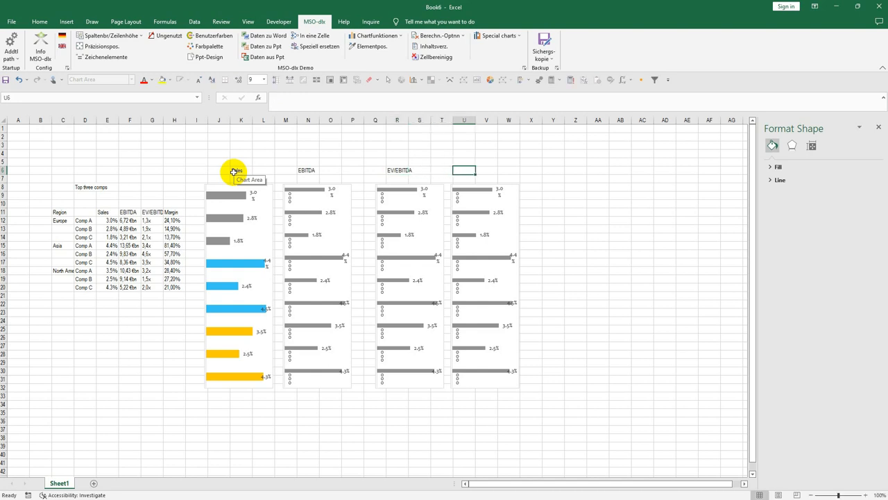
{"action": "type", "text": "Margin"}
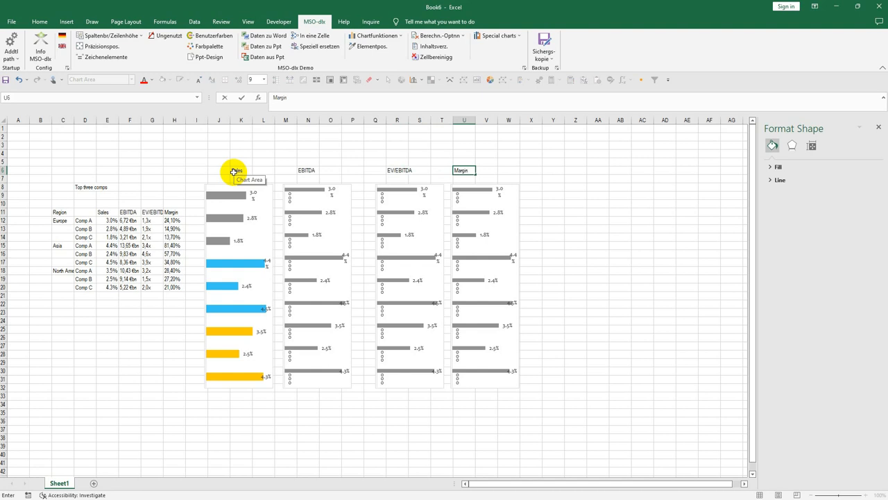
{"action": "key", "text": "Return"}
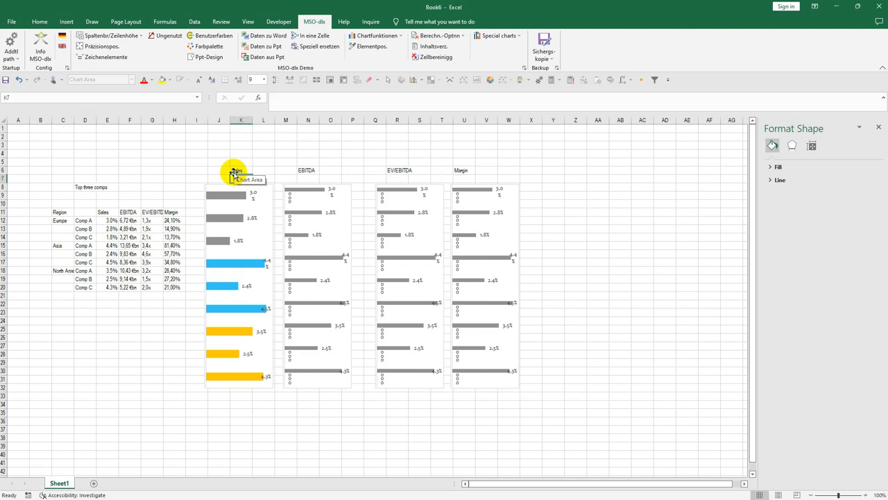
- Reduce the chart under the EBITDA heading to the EBITDA series by deleting Sales and shrinking its source range to column F
{"action": "left_click", "coordinate": [298, 192]}
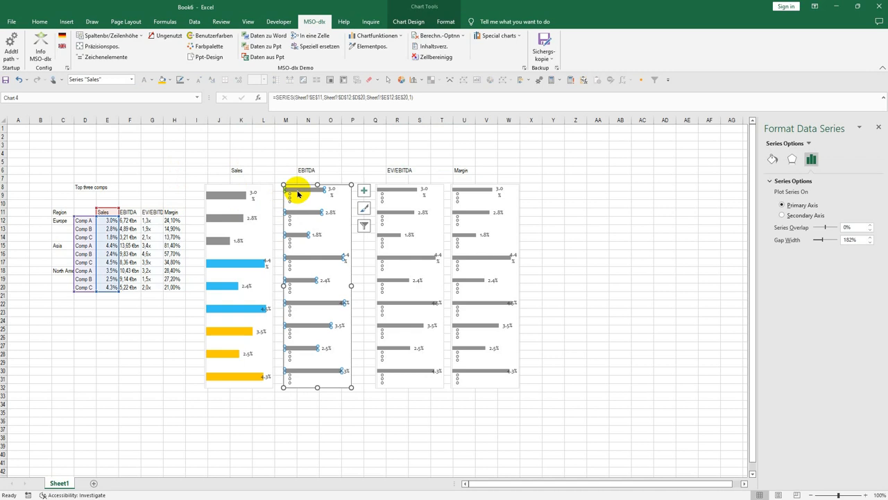
{"action": "key", "text": "Delete"}
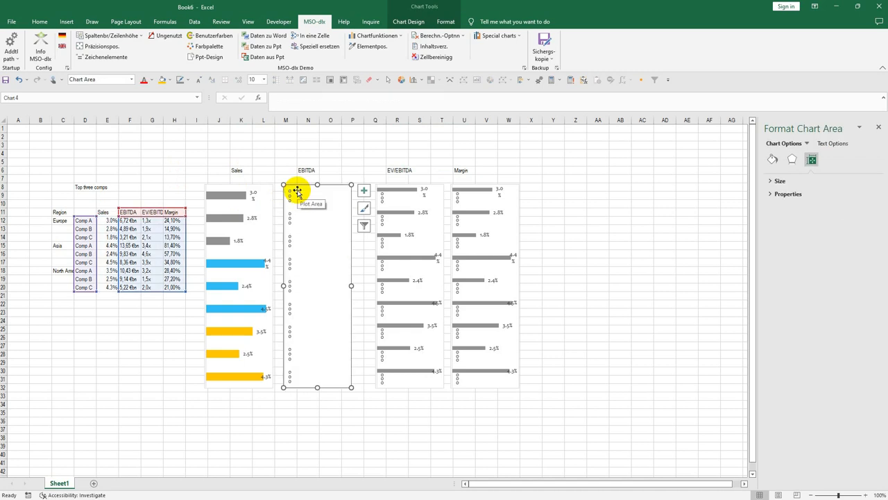
{"action": "left_click_drag", "start_coordinate": [186, 290], "coordinate": [150, 287]}
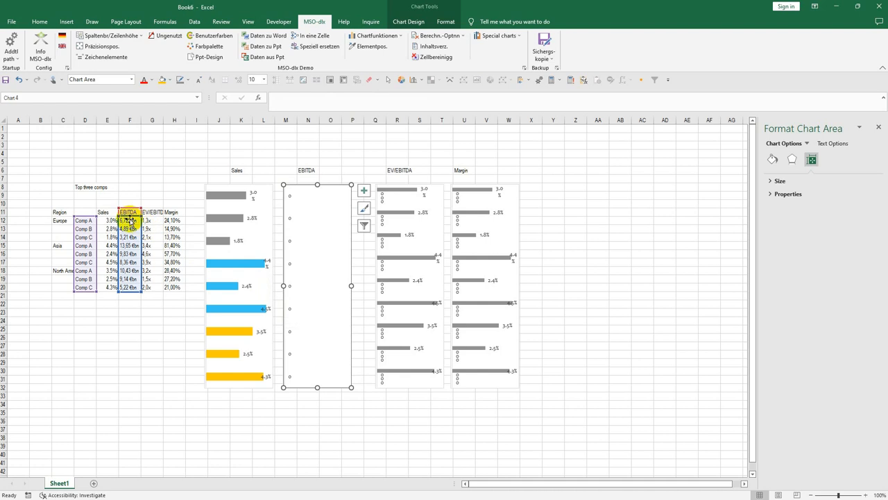
- Remove the "€bn" suffix from all EBITDA values in F12:F20 with Find and Replace
{"action": "left_click_drag", "start_coordinate": [129, 219], "coordinate": [127, 279]}
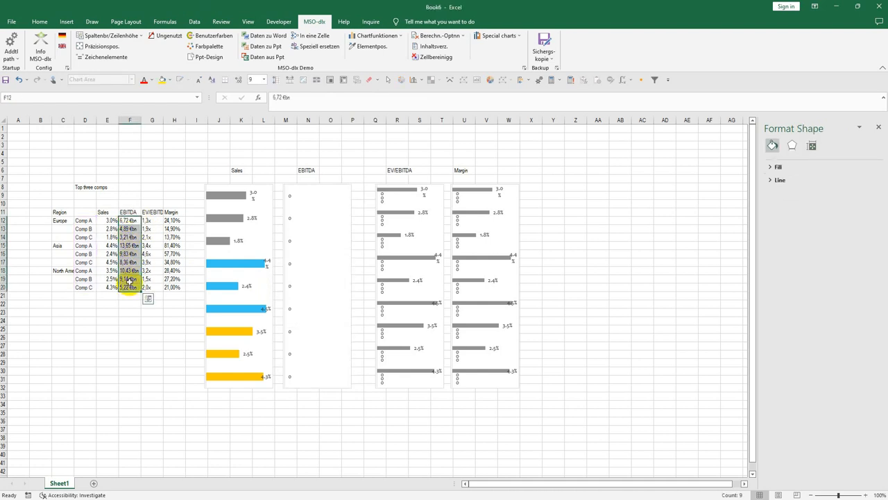
{"action": "key", "text": "ctrl+h"}
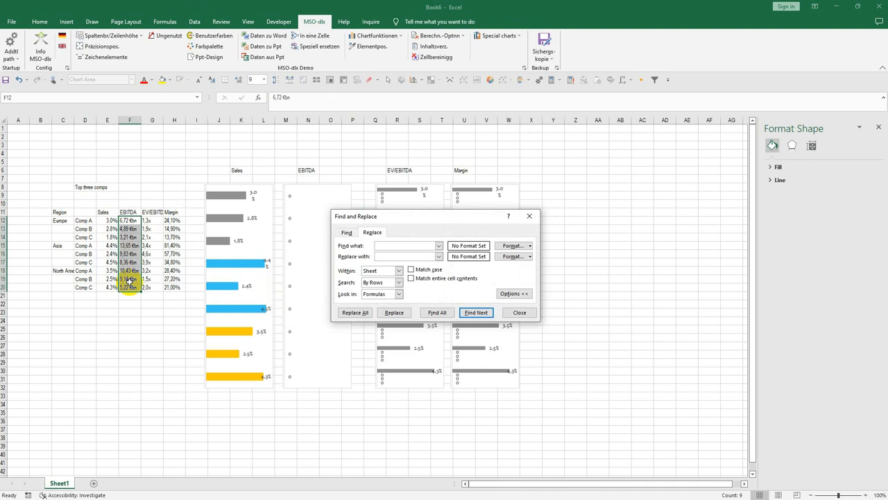
{"action": "type", "text": "€bn"}
{"action": "key", "text": "alt+a"}
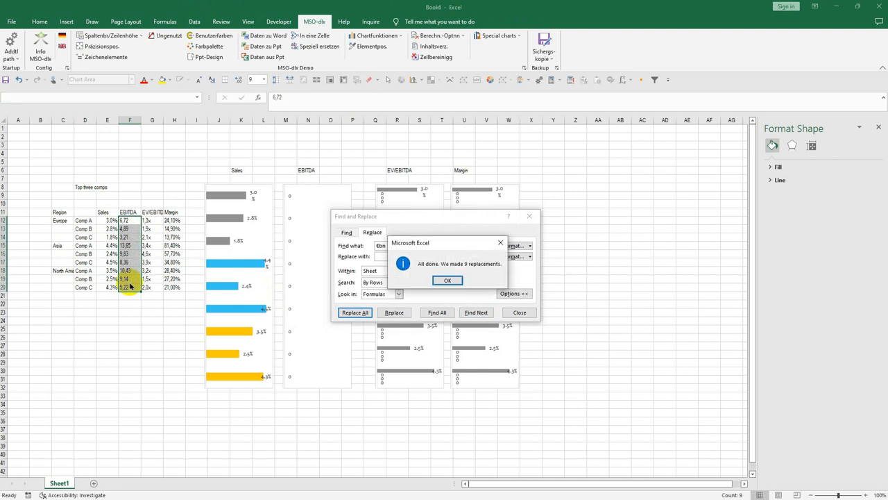
{"action": "left_click", "coordinate": [447, 281]}
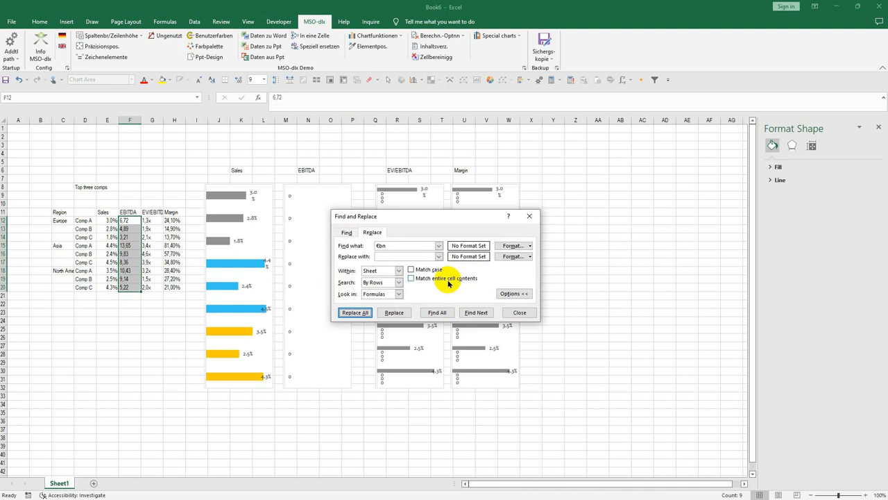
- Replace every comma with a decimal point in the EBITDA values in F12:F20
{"action": "left_click_drag", "start_coordinate": [405, 246], "coordinate": [310, 217]}
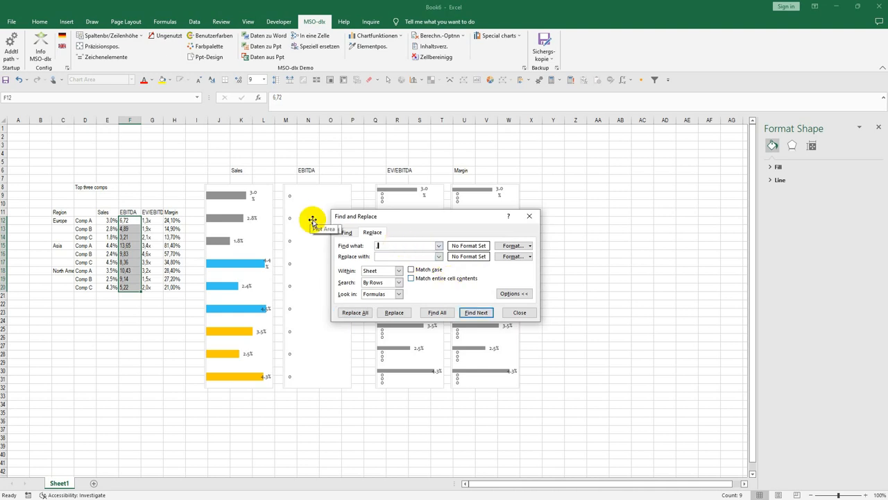
{"action": "key", "text": "BackSpace"}
{"action": "left_click", "coordinate": [379, 257]}
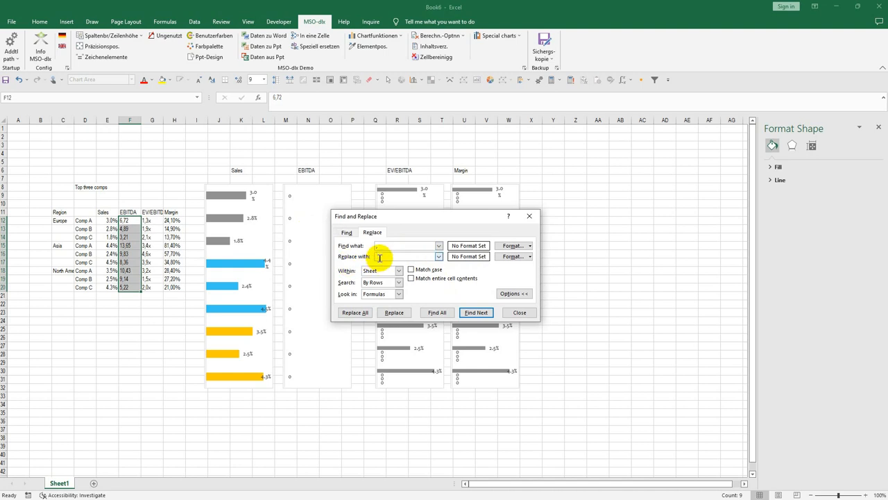
{"action": "left_click", "coordinate": [359, 313]}
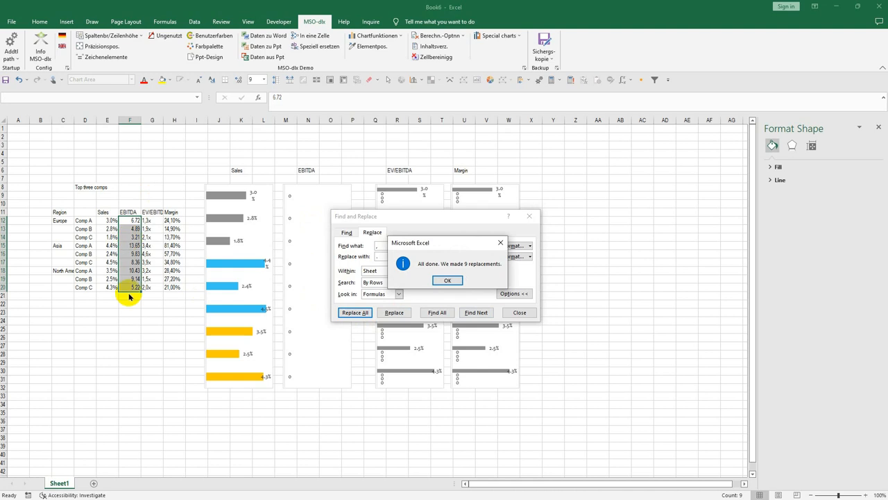
{"action": "left_click", "coordinate": [443, 280]}
{"action": "left_click", "coordinate": [518, 313]}
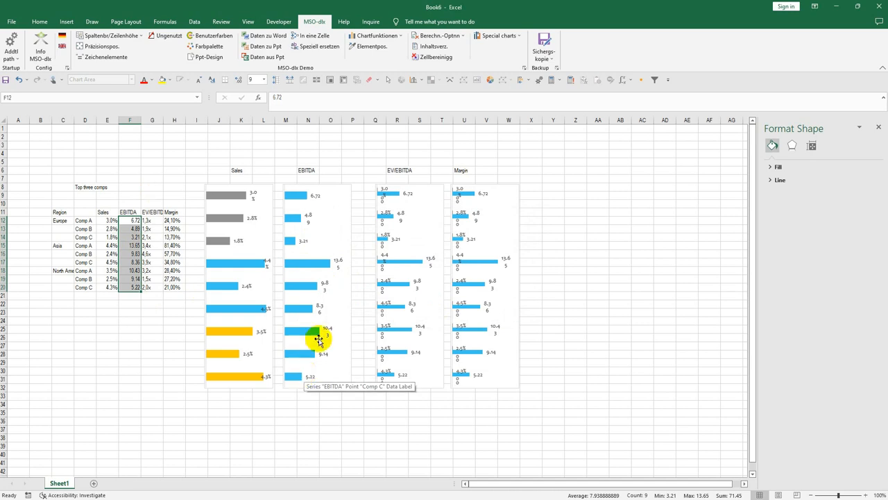
- Delete the EBITDA, Sales and Margin series from the chart under the EV/EBITDA heading, keeping only its EV/EBITDA series
{"action": "left_click", "coordinate": [399, 265]}
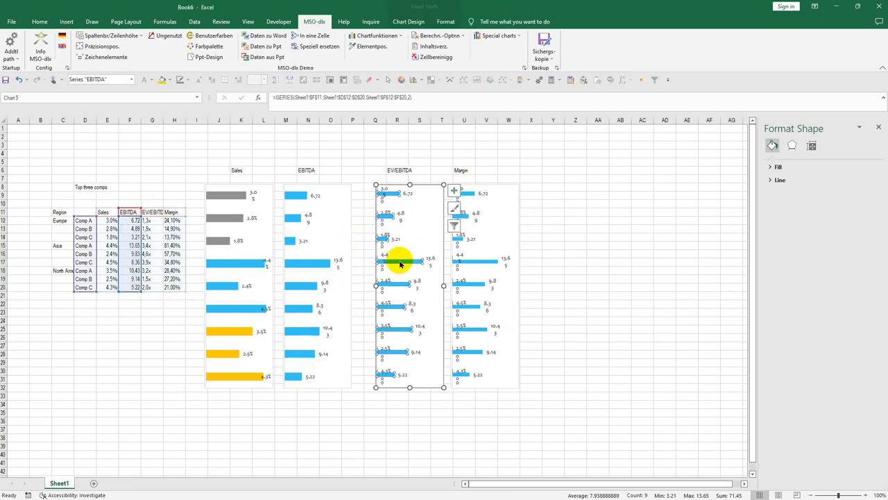
{"action": "key", "text": "Delete"}
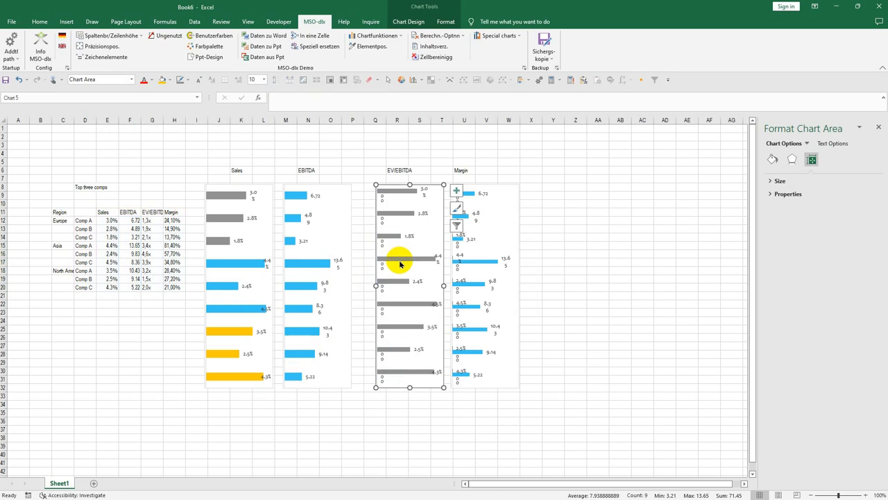
{"action": "key", "text": "Down"}
{"action": "key", "text": "Right"}
{"action": "key", "text": "Down"}
{"action": "key", "text": "Down"}
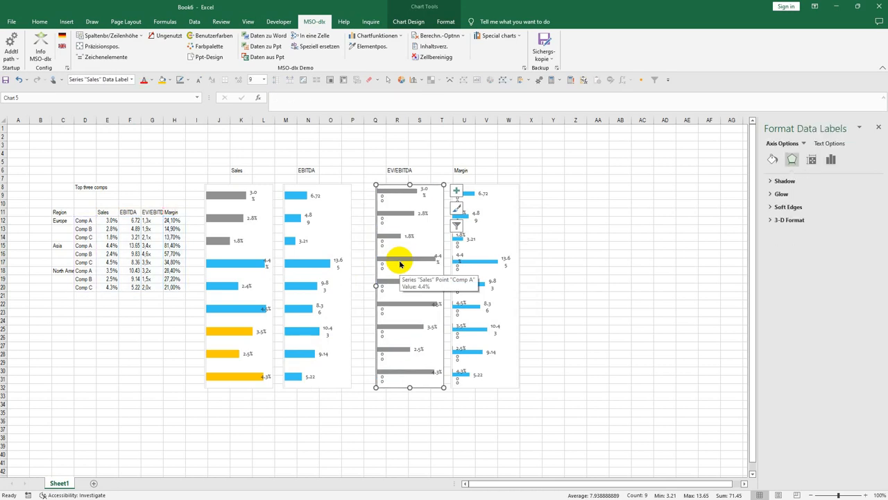
{"action": "key", "text": "Down"}
{"action": "key", "text": "Down"}
{"action": "key", "text": "Down"}
{"action": "key", "text": "Down"}
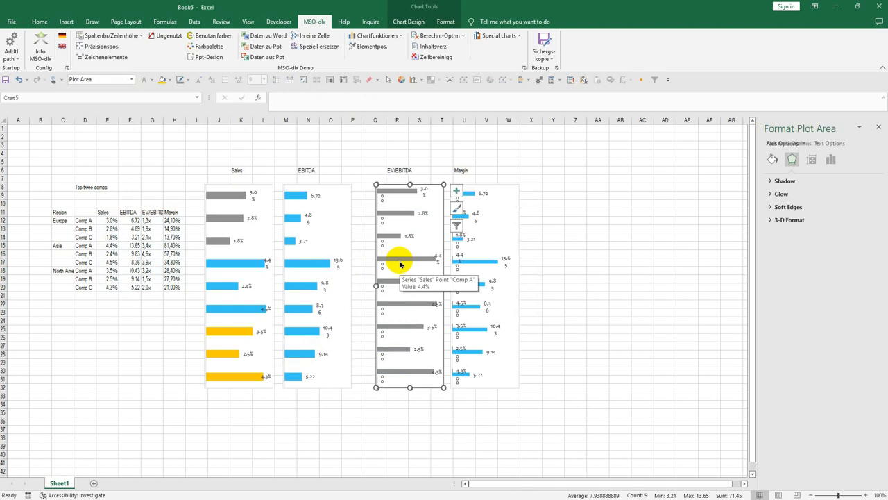
{"action": "key", "text": "Left"}
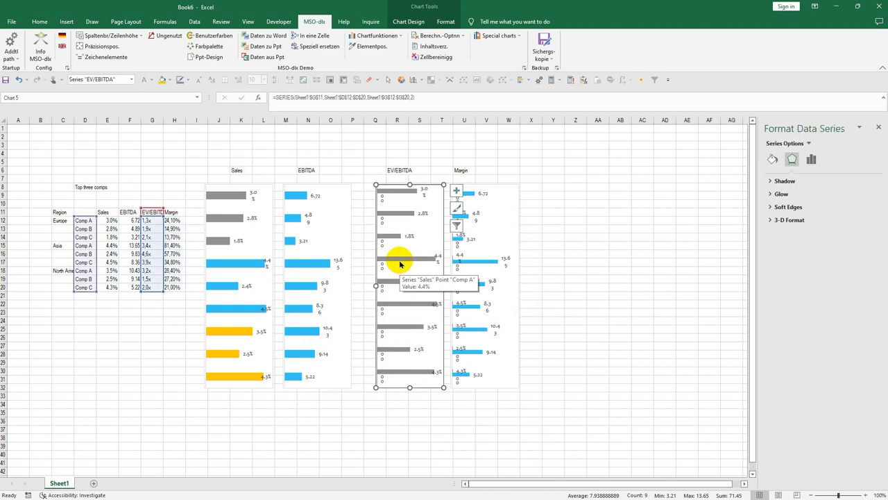
{"action": "key", "text": "Down"}
{"action": "key", "text": "Down"}
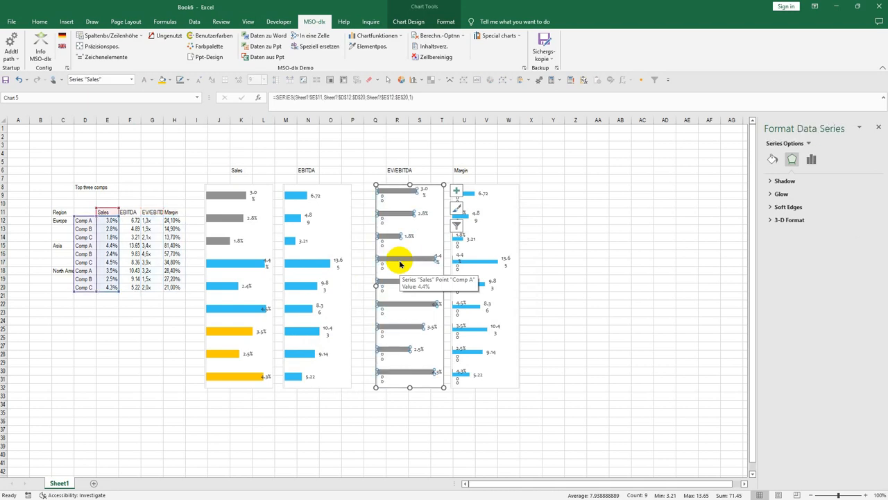
{"action": "key", "text": "Delete"}
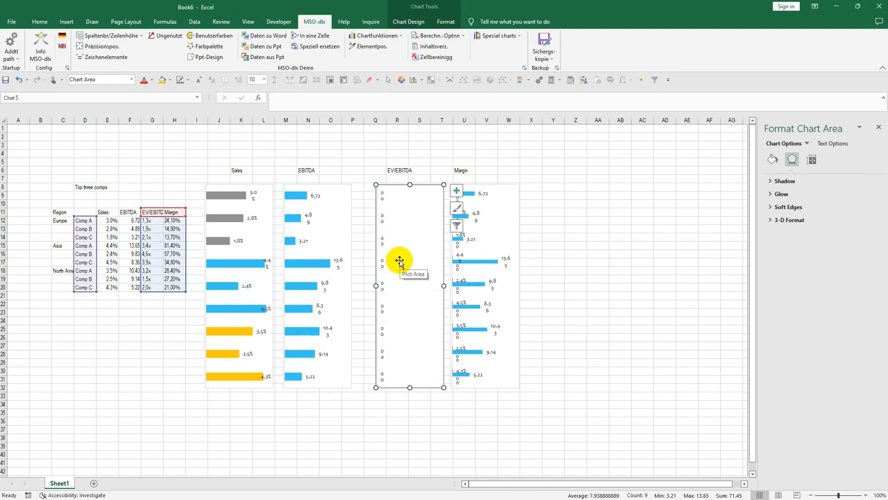
{"action": "key", "text": "Down"}
{"action": "key", "text": "Delete"}
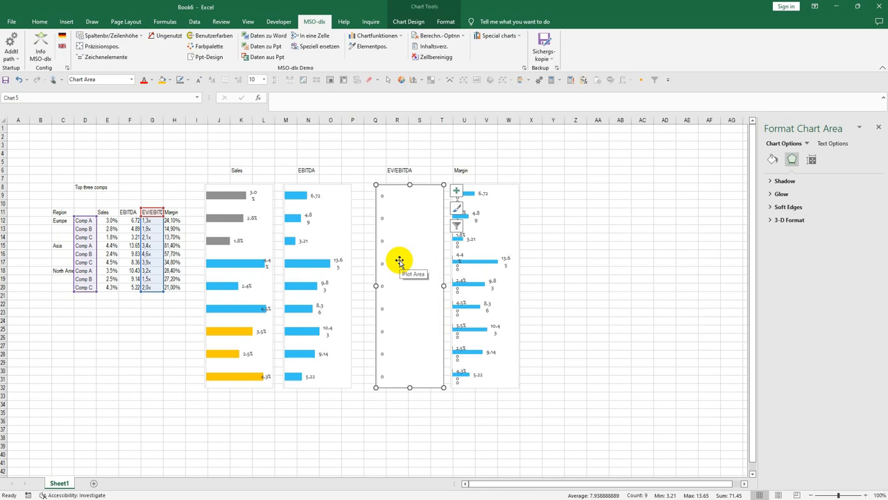
- Replace all commas with nothing in the EV/EBITDA values in G12:G20
{"action": "left_click_drag", "start_coordinate": [147, 221], "coordinate": [149, 286]}
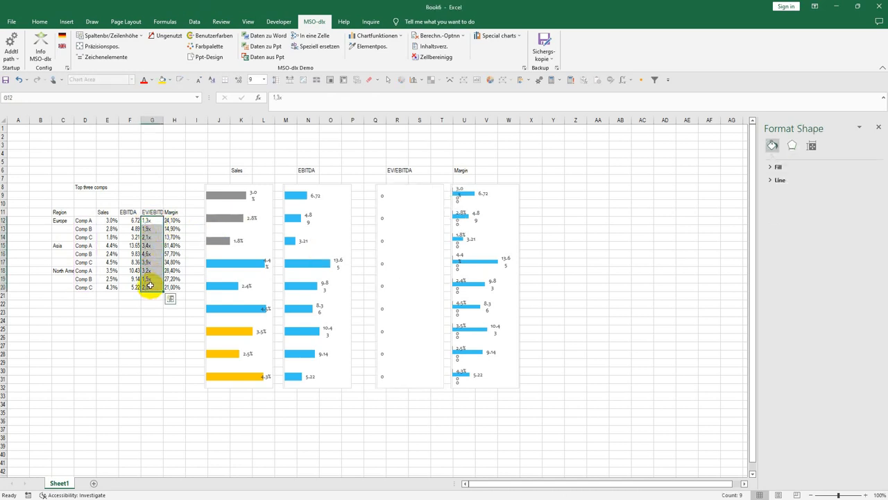
{"action": "key", "text": "ctrl+h"}
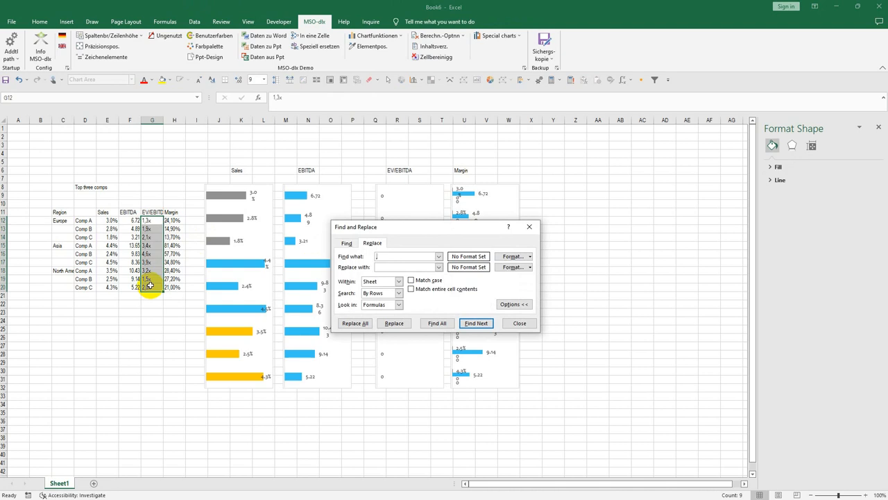
{"action": "key", "text": "alt+a"}
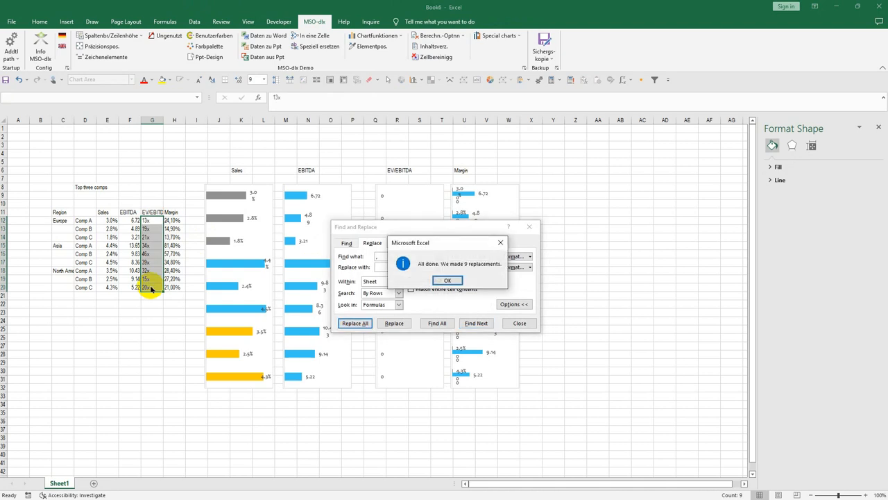
{"action": "key", "text": "Return"}
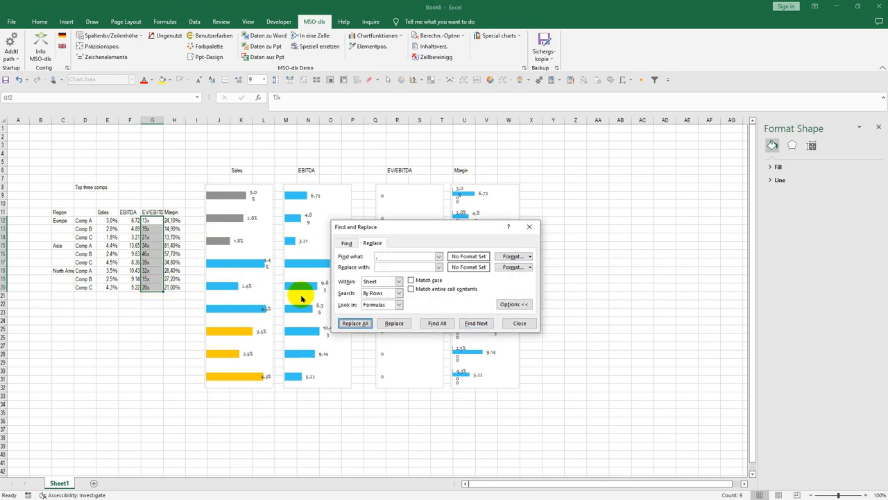
- Remove the "x" suffix from all EV/EBITDA values in G12:G20 with Find and Replace
{"action": "left_click", "coordinate": [403, 253]}
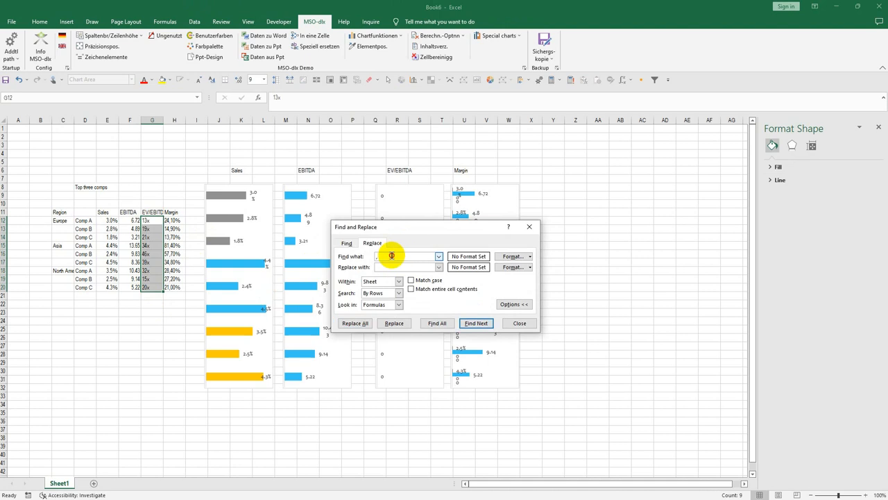
{"action": "key", "text": "BackSpace"}
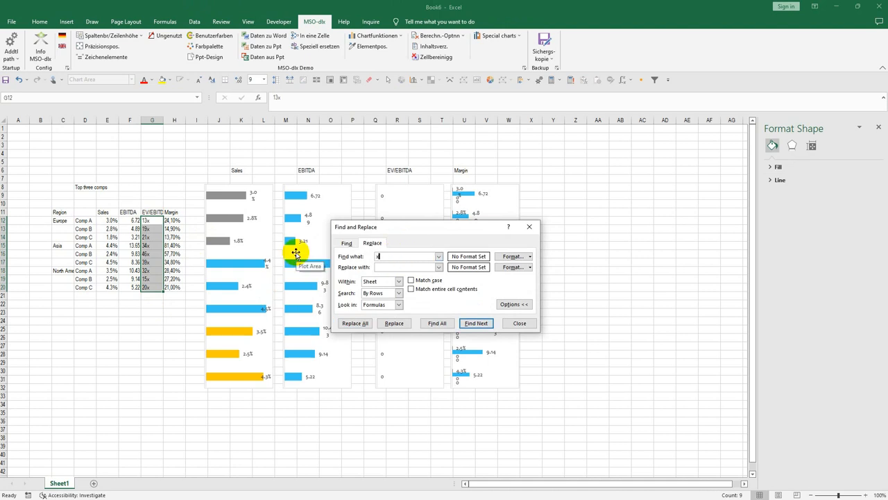
{"action": "type", "text": "x"}
{"action": "key", "text": "alt+a"}
{"action": "key", "text": "Return"}
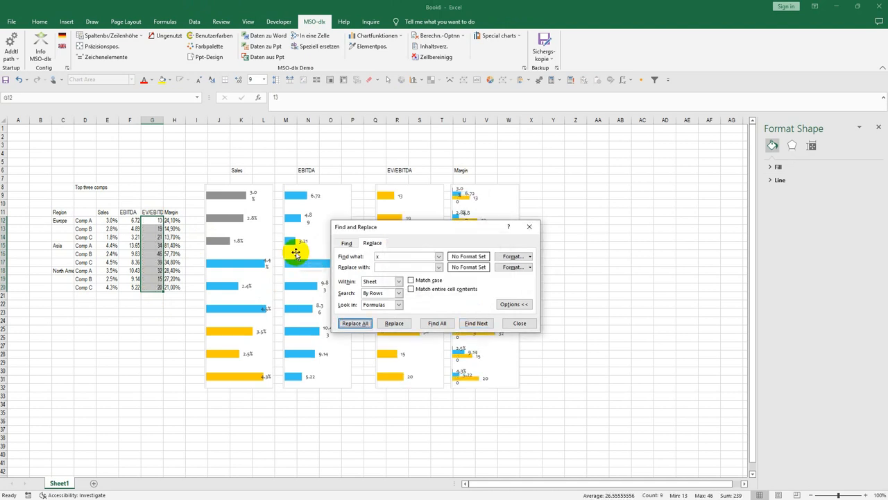
{"action": "left_click", "coordinate": [507, 322]}
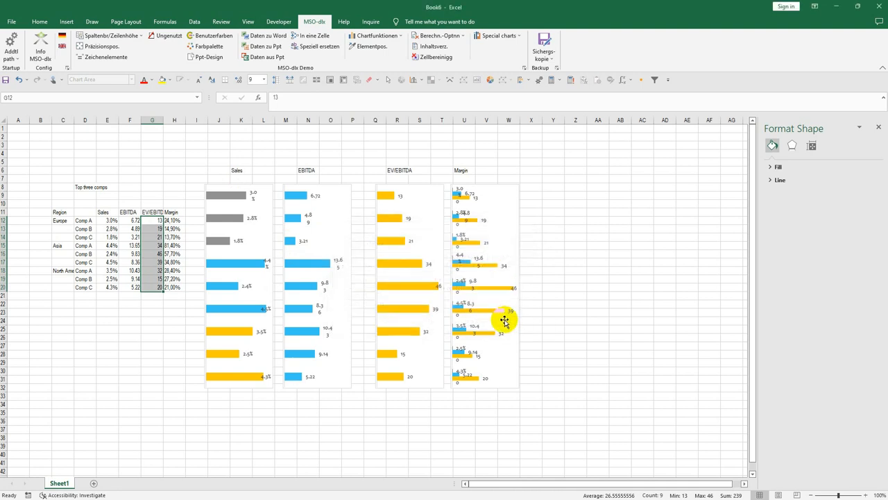
- Apply the custom number format 0"x" to the EV/EBITDA values in G12:G20
{"action": "key", "text": "ctrl+1"}
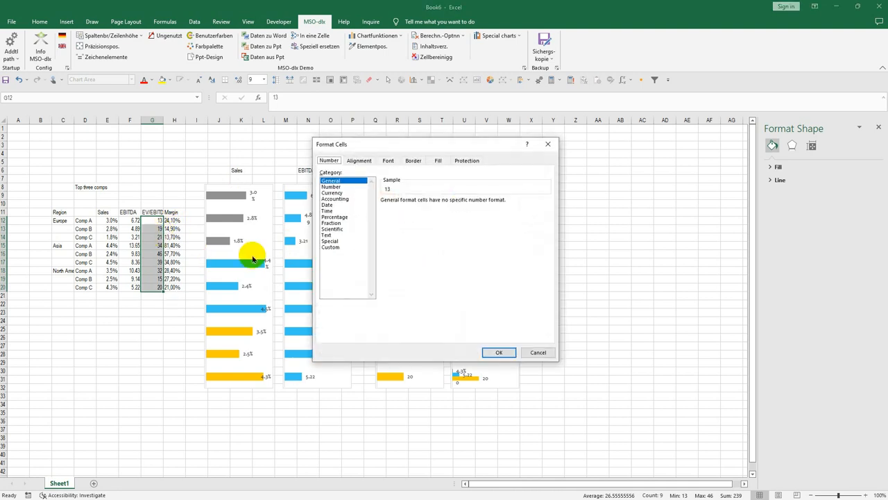
{"action": "left_click", "coordinate": [331, 247]}
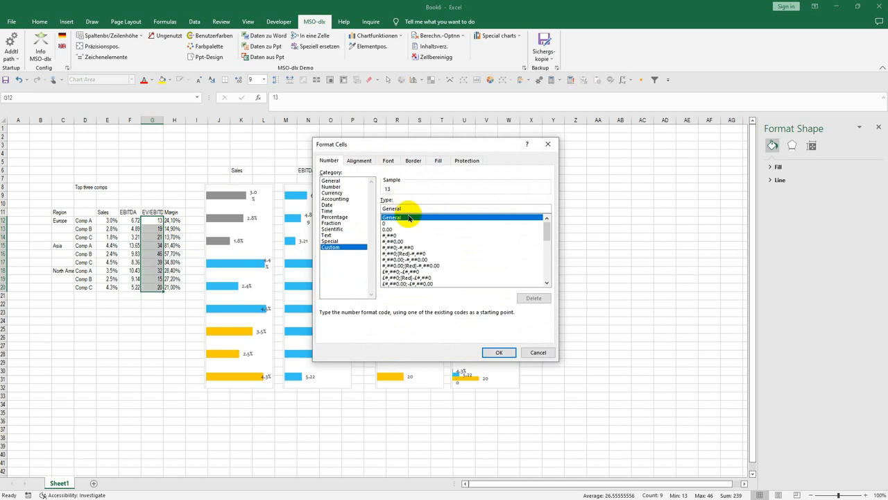
{"action": "left_click", "coordinate": [389, 223]}
{"action": "left_click", "coordinate": [405, 210]}
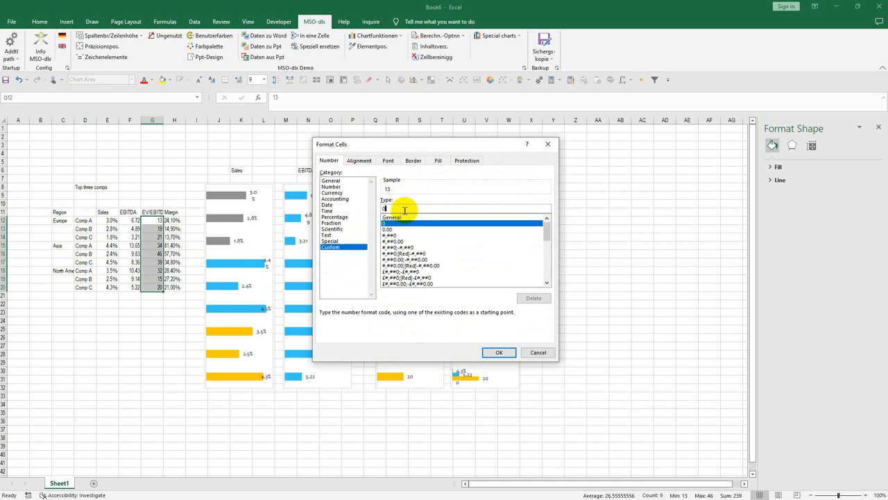
{"action": "type", "text": "\""}
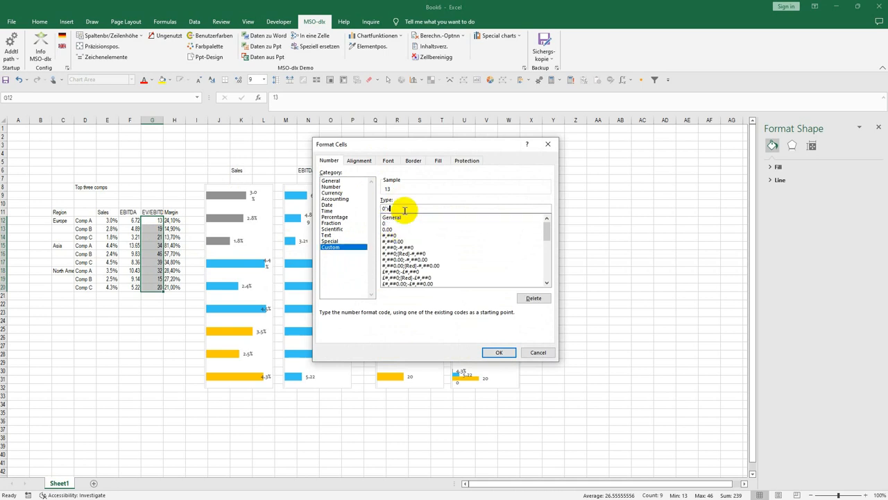
{"action": "type", "text": "x\""}
{"action": "key", "text": "Return"}
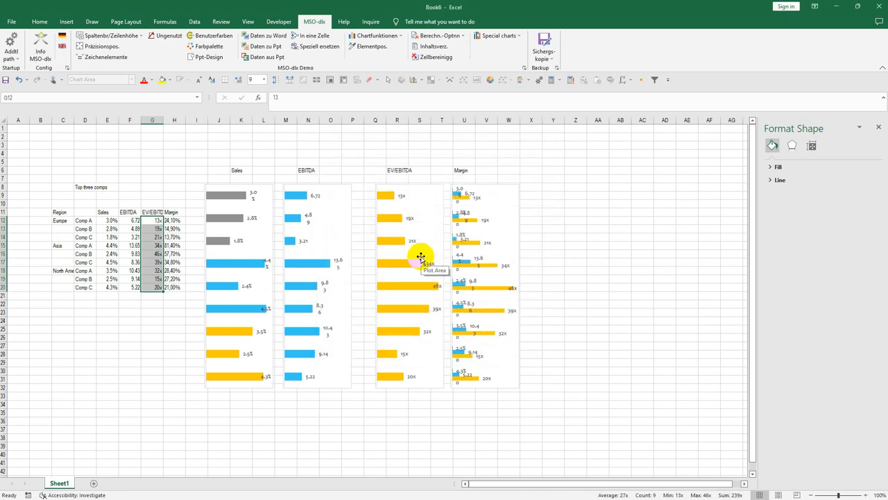
- Replace the commas with decimal points in the Margin values in H12:H20 and show them with one decimal place
{"action": "mouse_move", "coordinate": [489, 267]}
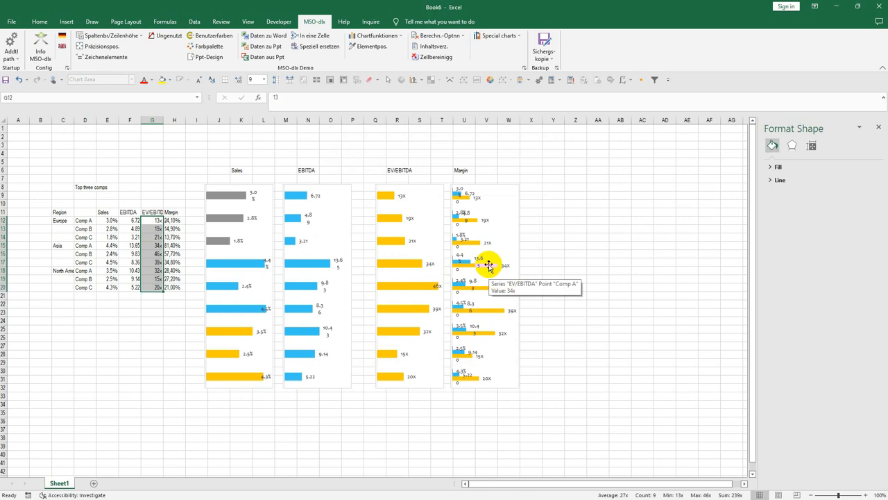
{"action": "left_click", "coordinate": [171, 220]}
{"action": "left_click_drag", "start_coordinate": [171, 221], "coordinate": [173, 287]}
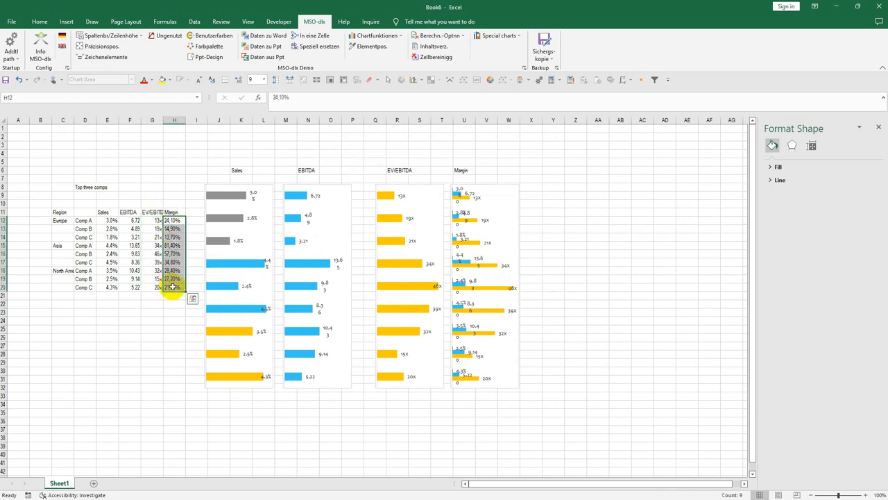
{"action": "key", "text": "ctrl+h"}
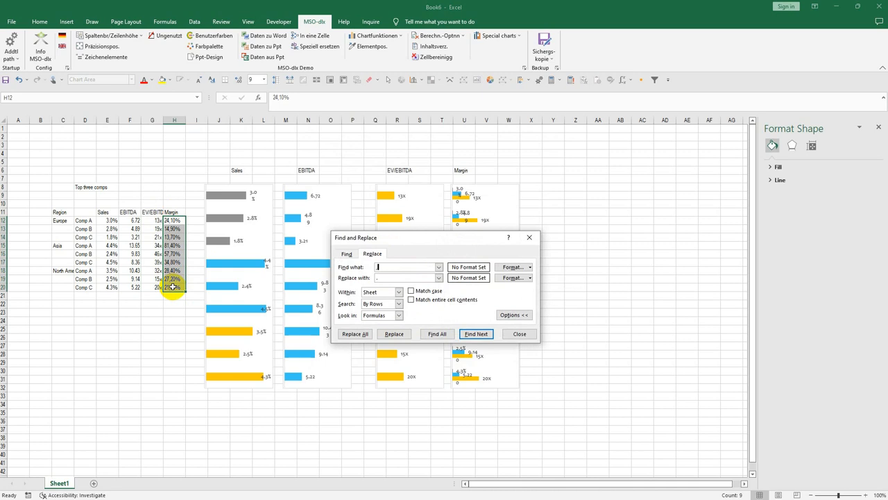
{"action": "key", "text": "alt+a"}
{"action": "key", "text": "Return"}
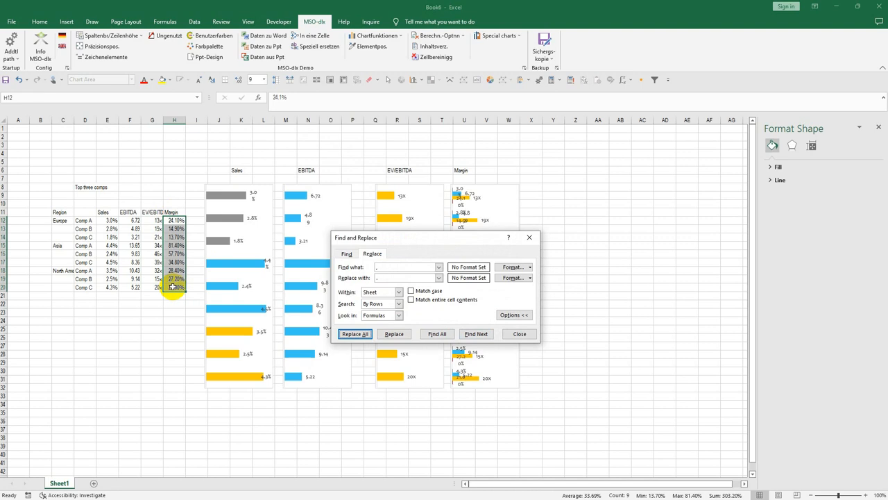
{"action": "left_click", "coordinate": [520, 334]}
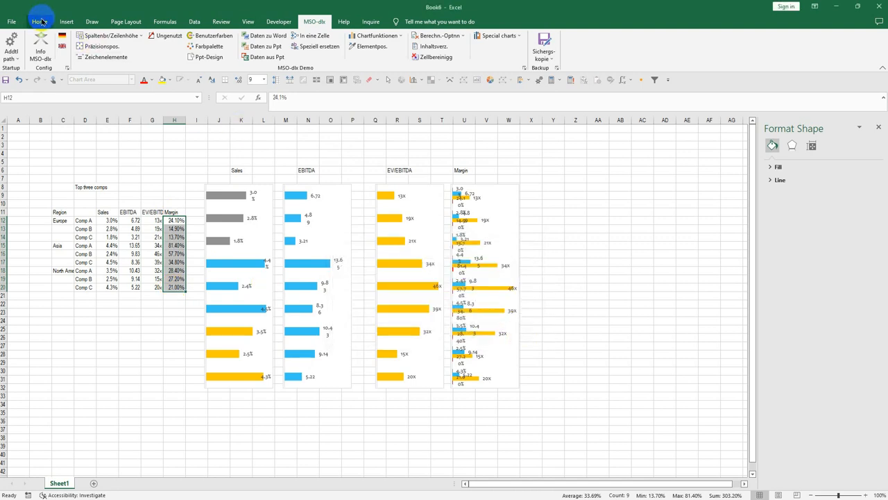
{"action": "left_click", "coordinate": [42, 21]}
{"action": "left_click", "coordinate": [375, 56]}
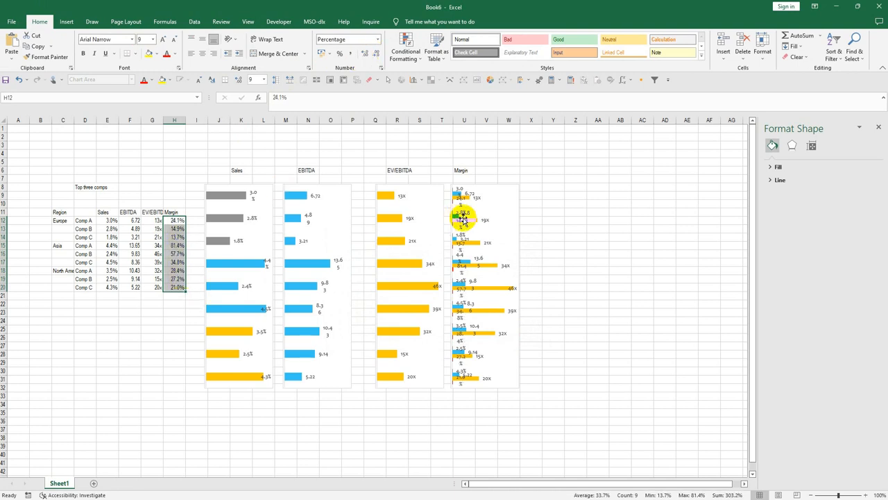
- Delete the EV/EBITDA, EBITDA and Sales series from the chart under the Margin heading, keeping only its Margin series
{"action": "left_click", "coordinate": [488, 268]}
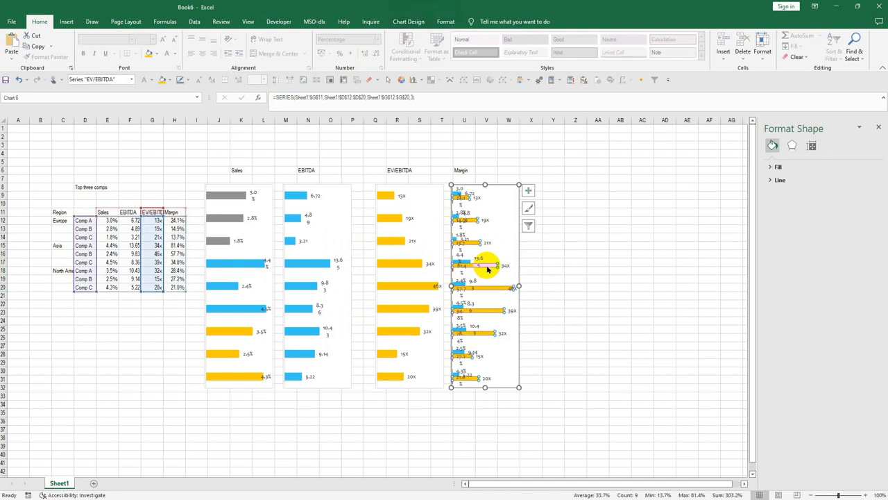
{"action": "key", "text": "Delete"}
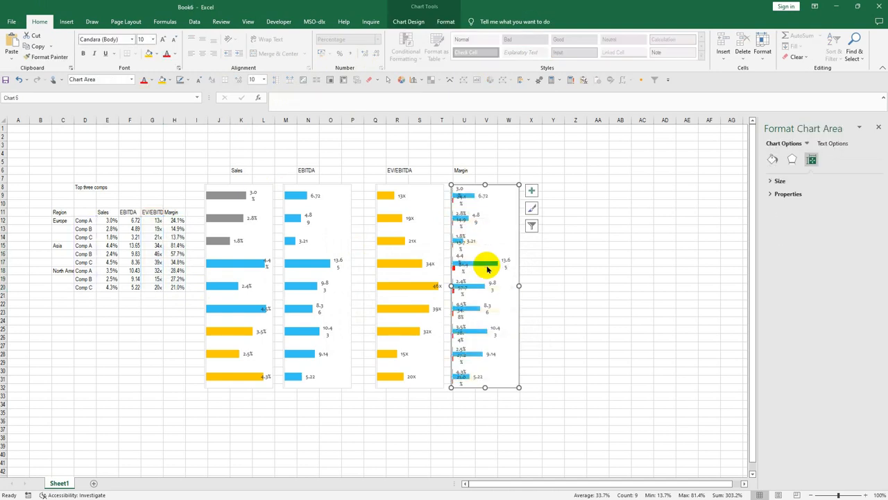
{"action": "left_click", "coordinate": [488, 268]}
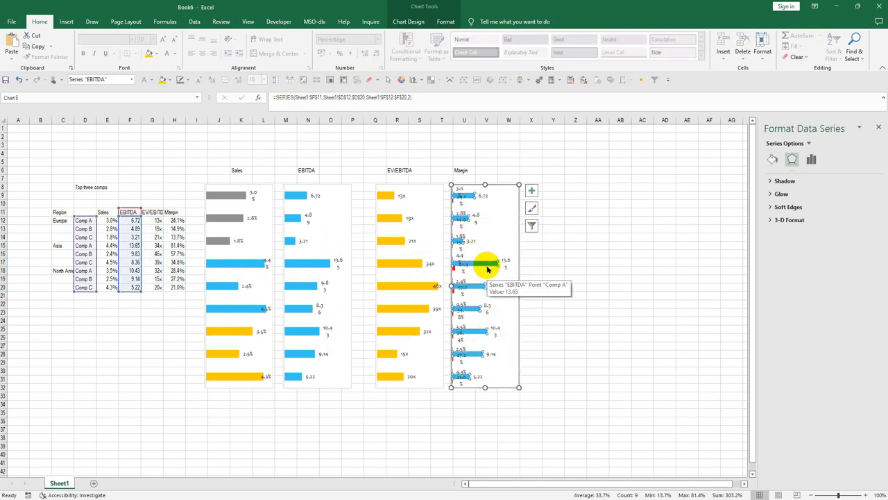
{"action": "key", "text": "Delete"}
{"action": "key", "text": "Down"}
{"action": "key", "text": "Down"}
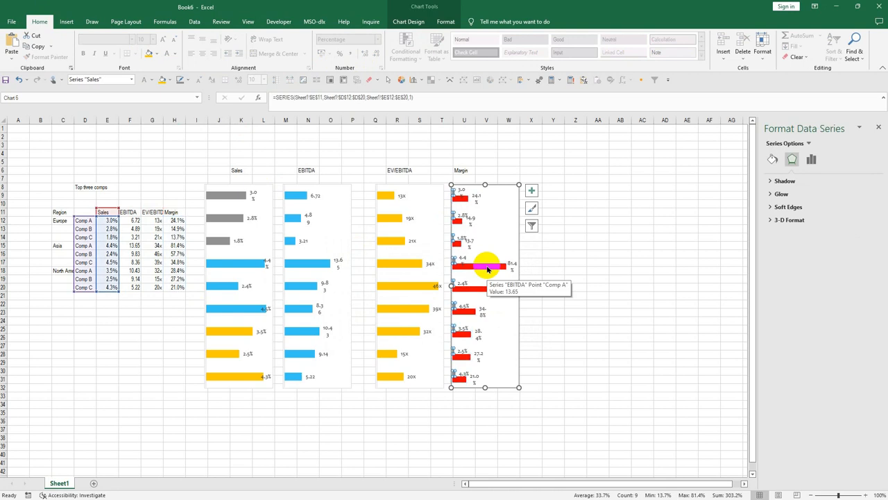
{"action": "key", "text": "Delete"}
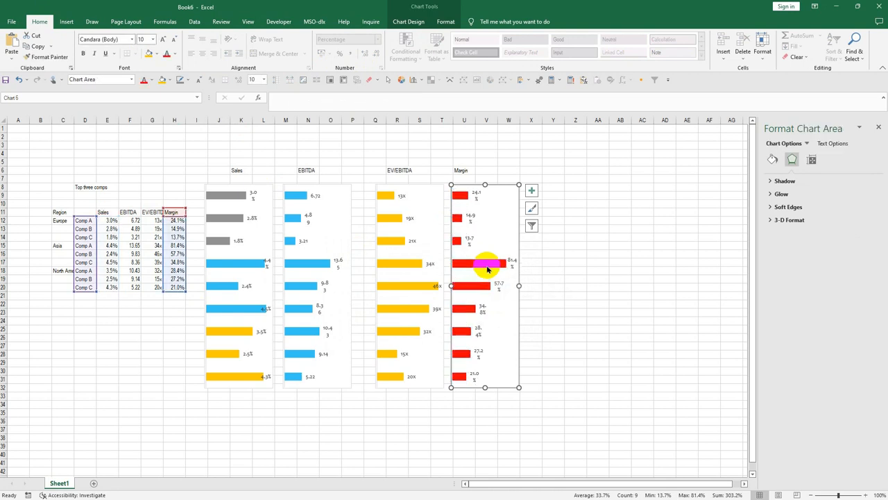
- Select all four bar charts together and switch the MSO-dlx add-in's language from German to English
{"action": "left_click", "coordinate": [425, 241], "text": "ctrl"}
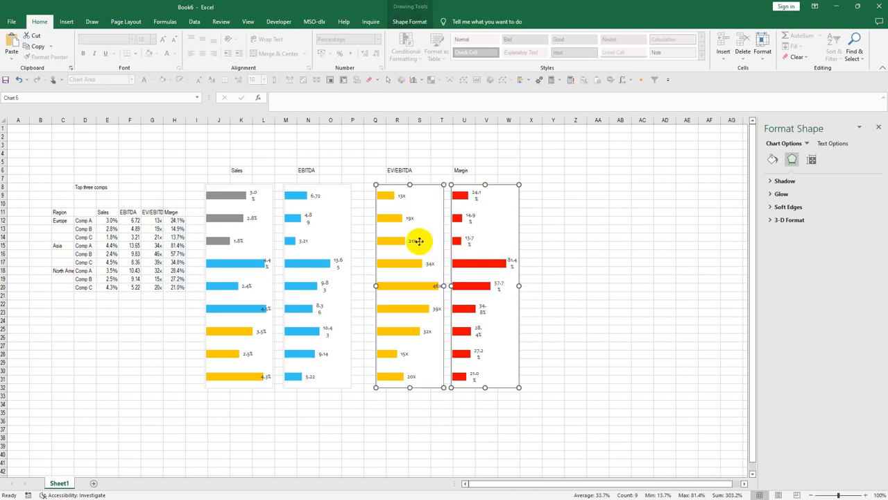
{"action": "left_click", "coordinate": [333, 237], "text": "ctrl"}
{"action": "left_click", "coordinate": [216, 240], "text": "ctrl"}
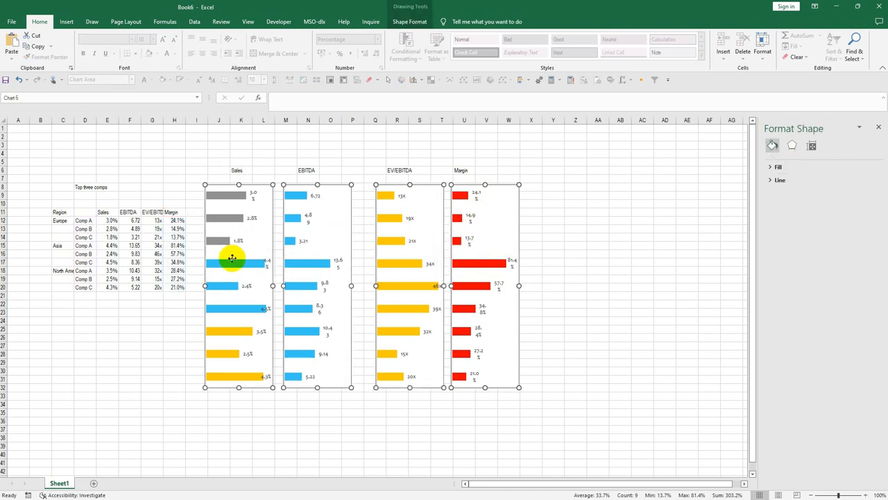
{"action": "left_click", "coordinate": [313, 21]}
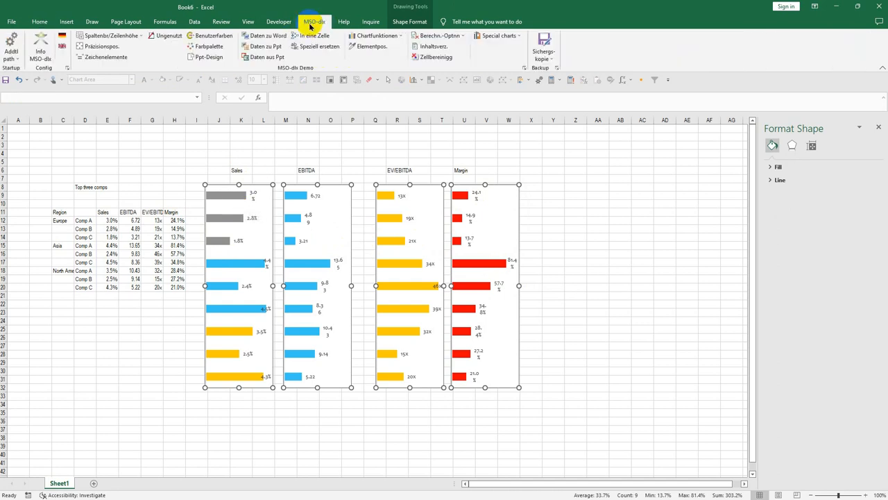
{"action": "left_click", "coordinate": [363, 41]}
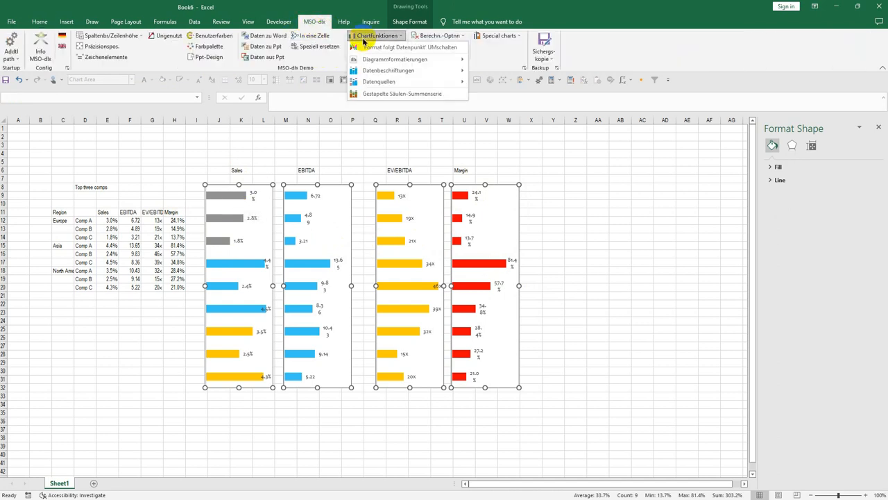
{"action": "mouse_move", "coordinate": [372, 59]}
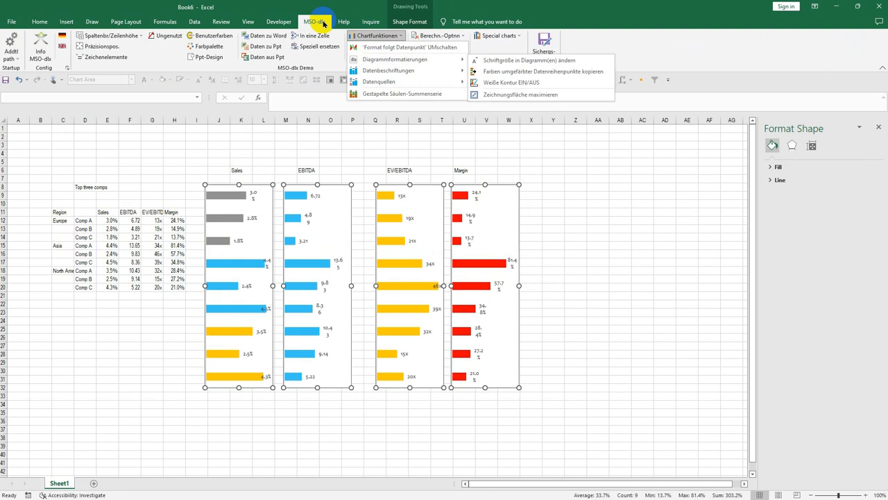
{"action": "left_click", "coordinate": [258, 9]}
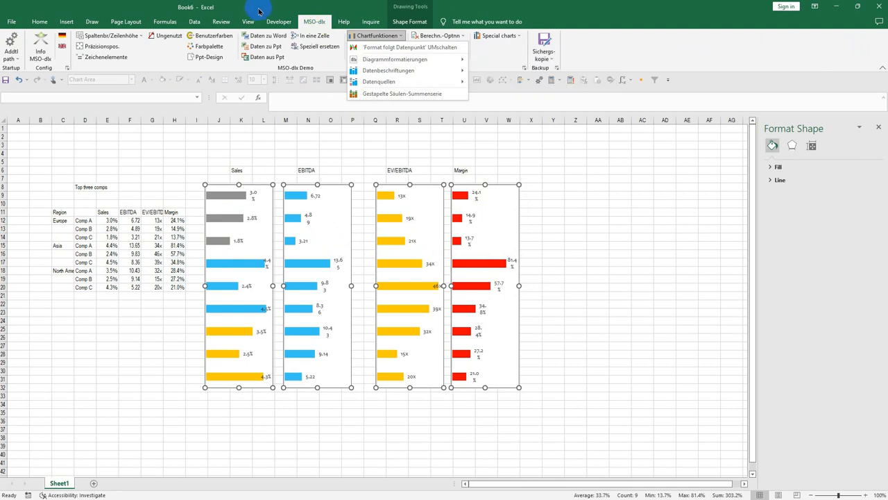
{"action": "left_click", "coordinate": [61, 43]}
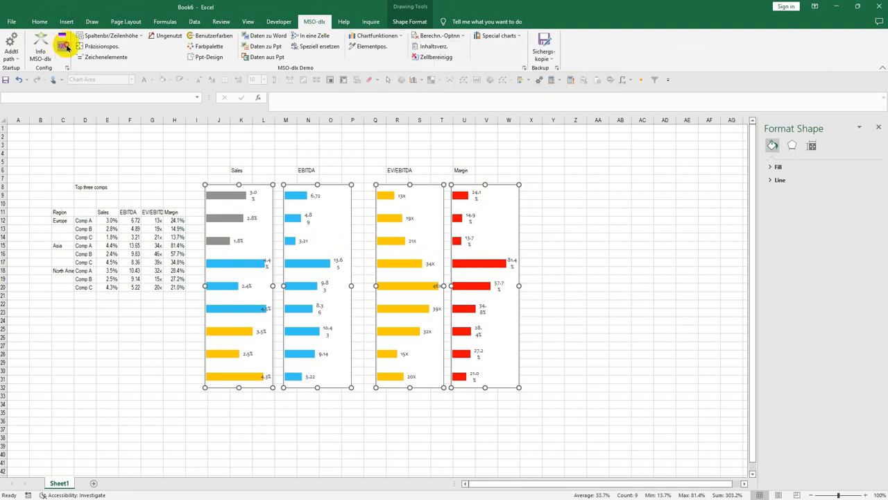
- Copy the Sales chart's recolored series point colors to the EBITDA, EV/EBITDA and Margin charts and nudge all four charts slightly
{"action": "left_click", "coordinate": [354, 36]}
{"action": "mouse_move", "coordinate": [364, 61]}
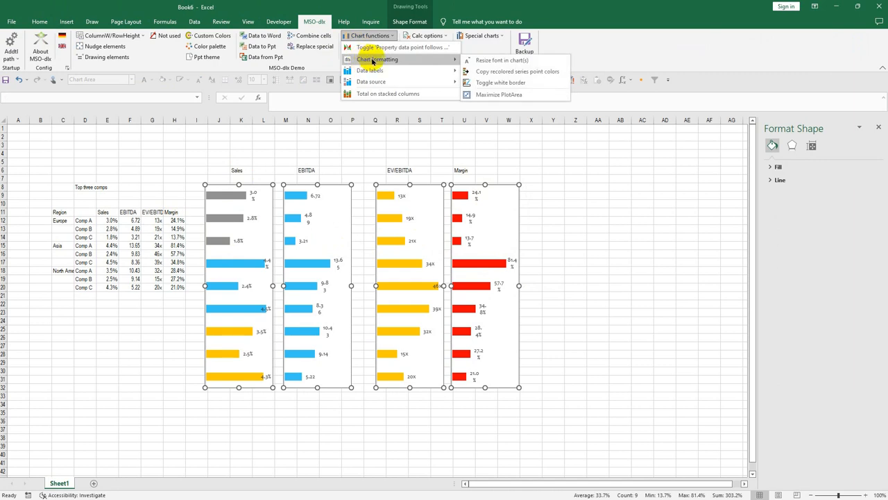
{"action": "left_click", "coordinate": [485, 71]}
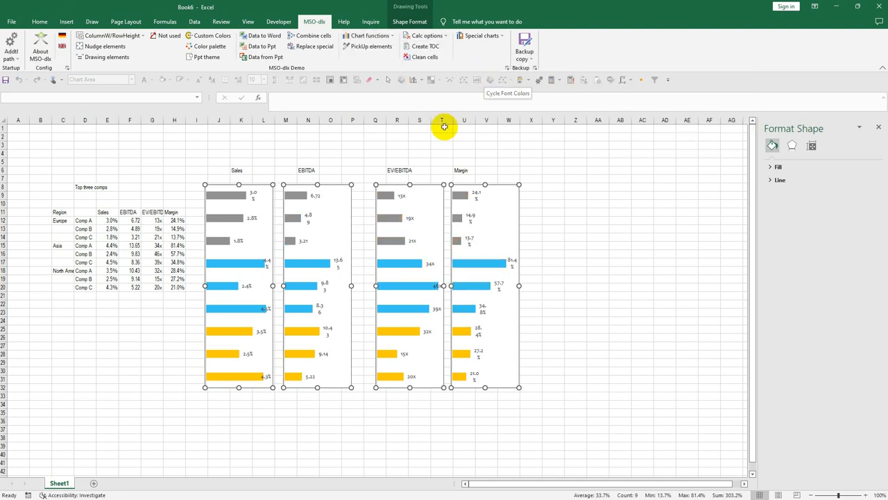
{"action": "left_click_drag", "start_coordinate": [398, 185], "coordinate": [397, 183]}
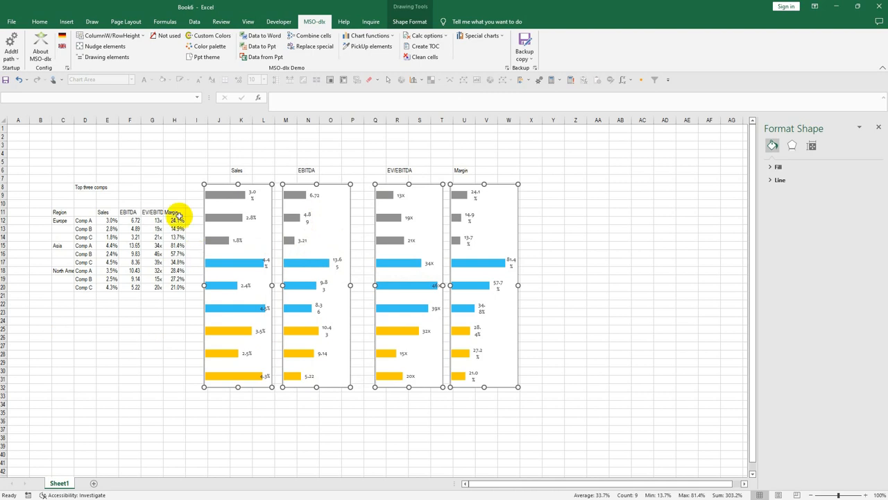
- Append the euro-billion unit in parentheses to the EBITDA column heading in cell F11
{"action": "left_click", "coordinate": [132, 211]}
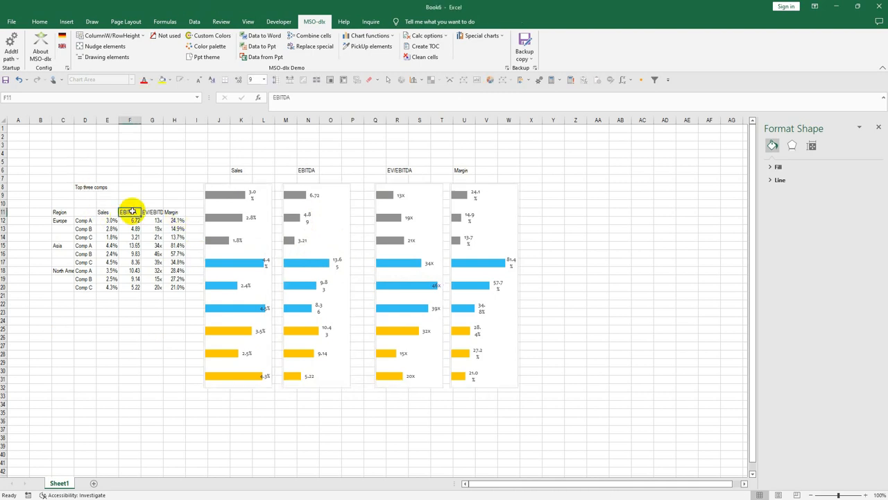
{"action": "double_click", "coordinate": [132, 212]}
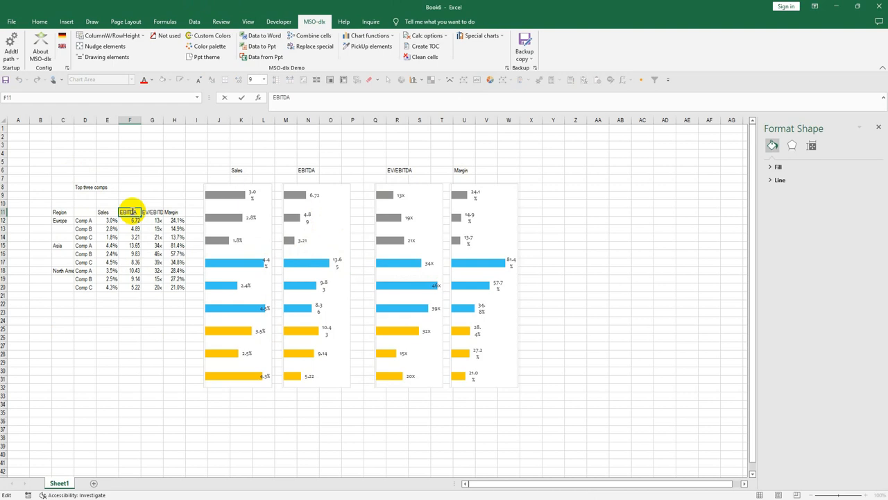
{"action": "type", "text": "(Ebn"}
{"action": "key", "text": "Return"}
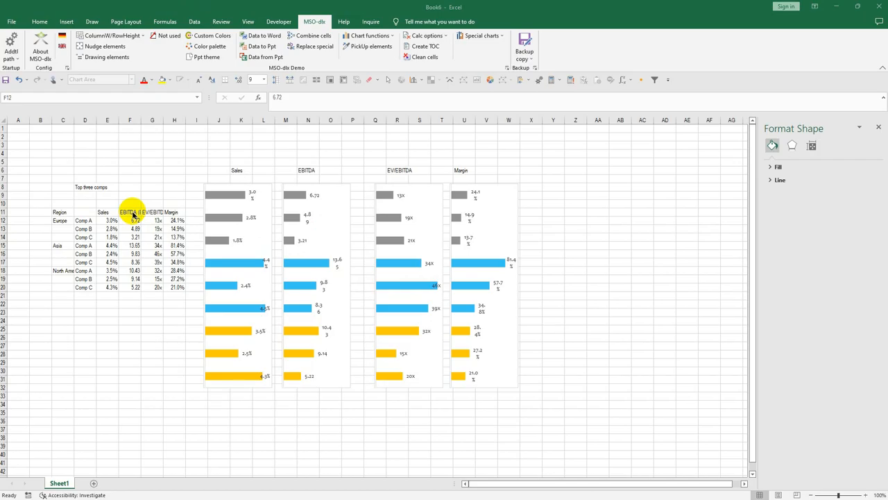
- Switch to the PowerPoint valuation slide and extend the table's EBITDA heading to "EBITDA (€bn)"
{"action": "key", "text": "alt+Tab"}
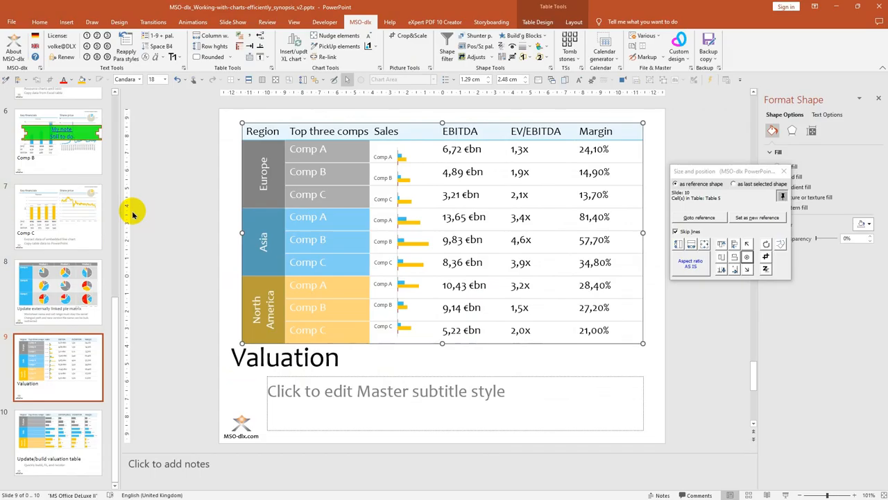
{"action": "left_click", "coordinate": [458, 131]}
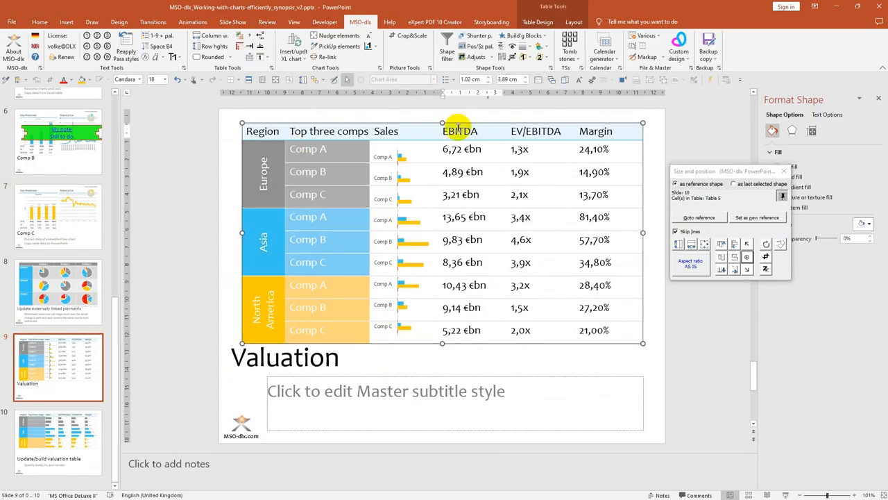
{"action": "type", "text": "("}
{"action": "type", "text": "€"}
{"action": "type", "text": "db"}
{"action": "key", "text": "BackSpace"}
{"action": "key", "text": "BackSpace"}
{"action": "type", "text": "bn)"}
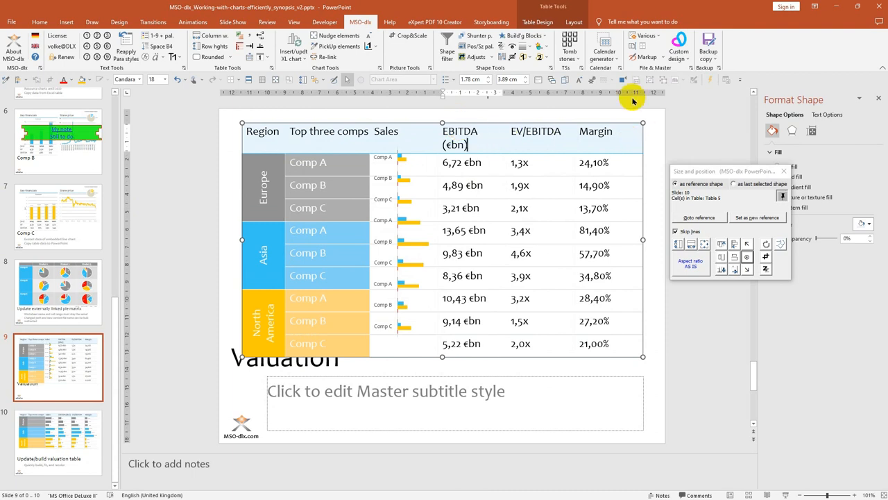
- Set the EBITDA heading cell's right margin to 0 cm and deselect the table
{"action": "left_click", "coordinate": [811, 130]}
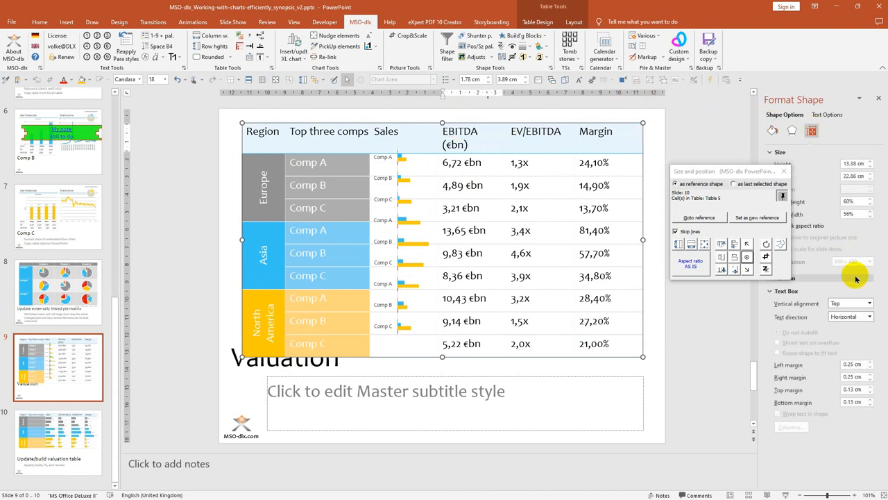
{"action": "left_click", "coordinate": [872, 380]}
{"action": "left_click", "coordinate": [871, 380]}
{"action": "left_click", "coordinate": [872, 380]}
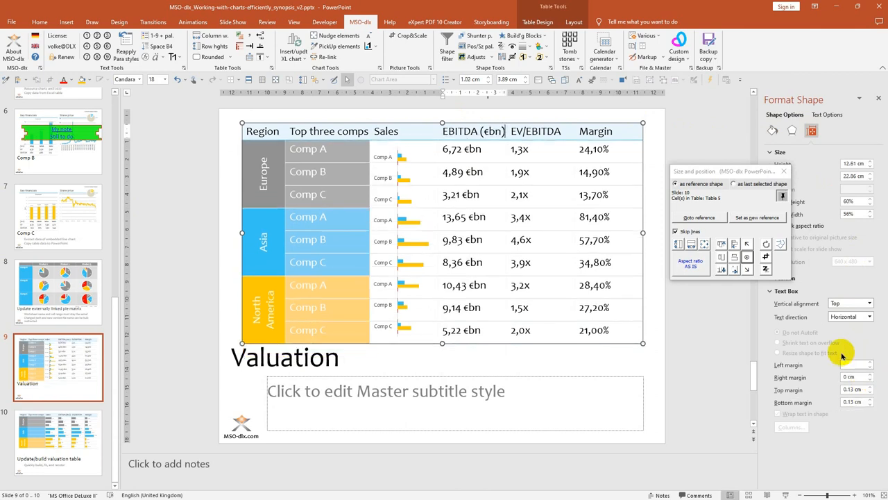
{"action": "left_click", "coordinate": [679, 145]}
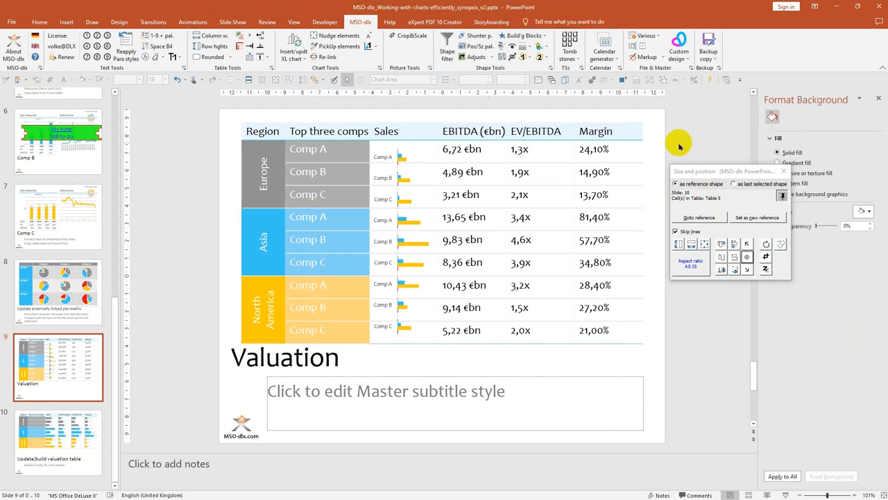
- Clear all values under EBITDA (€bn), EV/EBITDA and Margin in the valuation table and delete the old Sales bar chart
{"action": "left_click_drag", "start_coordinate": [461, 149], "coordinate": [613, 332]}
{"action": "key", "text": "Delete"}
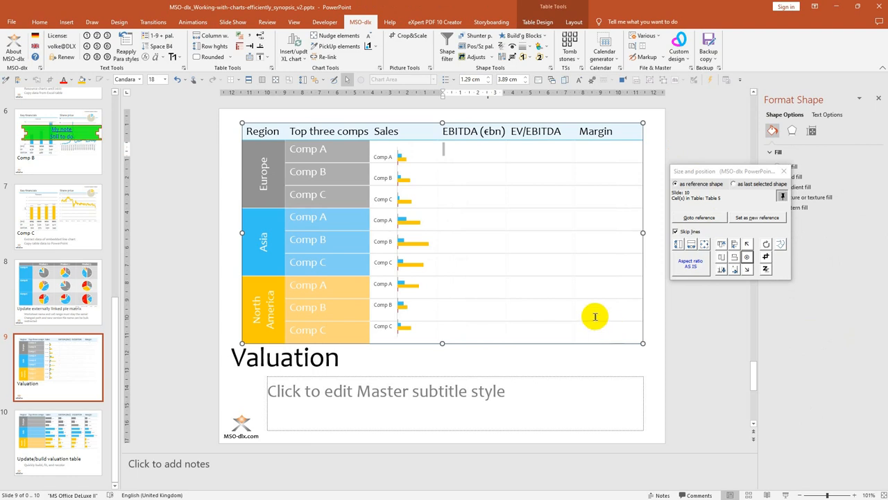
{"action": "left_click", "coordinate": [409, 237]}
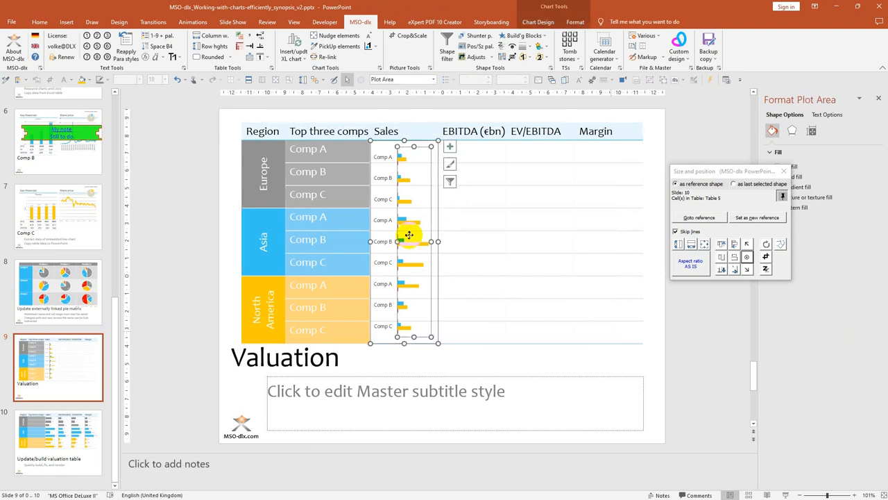
{"action": "left_click", "coordinate": [439, 201]}
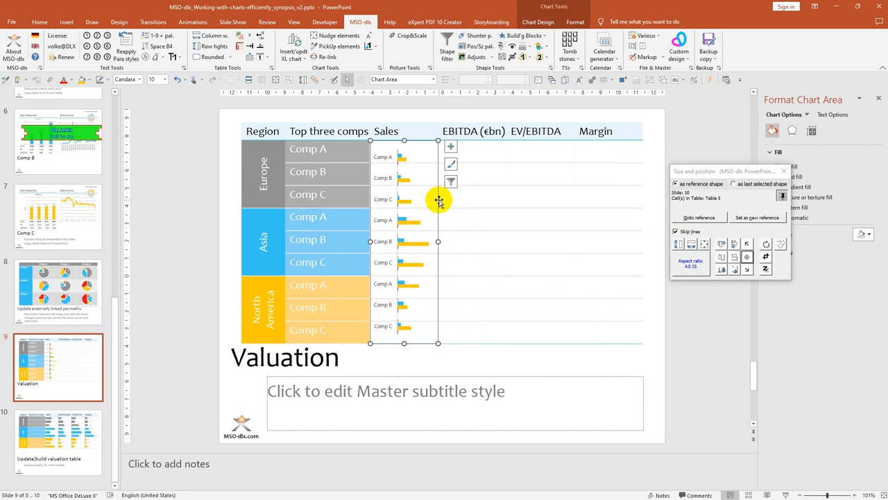
{"action": "key", "text": "Delete"}
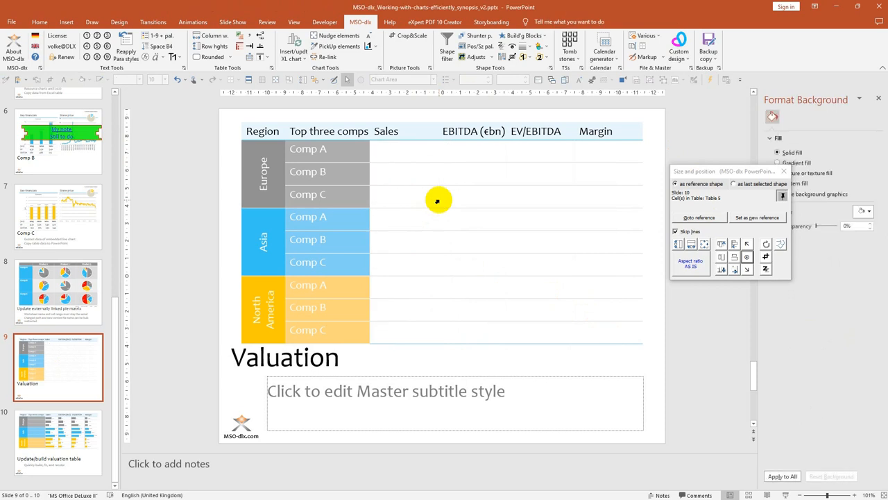
- Switch to the Excel workbook and remove the chart area fill from the Sales chart
{"action": "key", "text": "alt+Tab"}
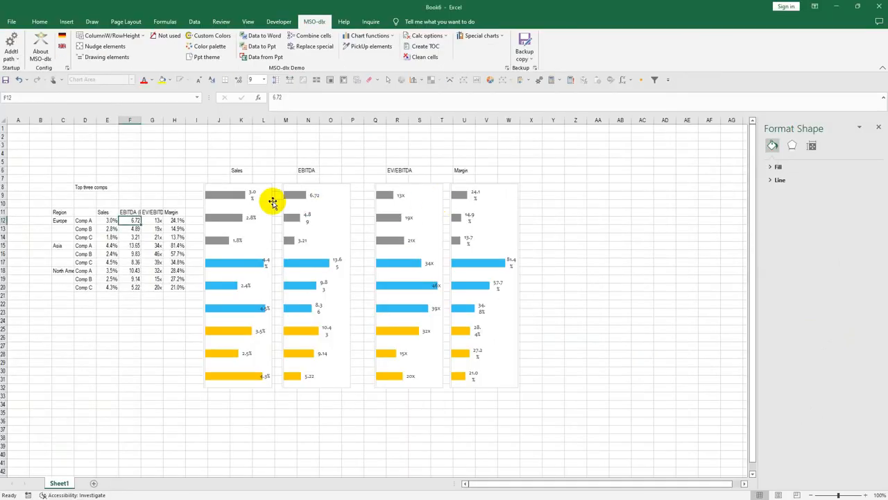
{"action": "left_click", "coordinate": [197, 170]}
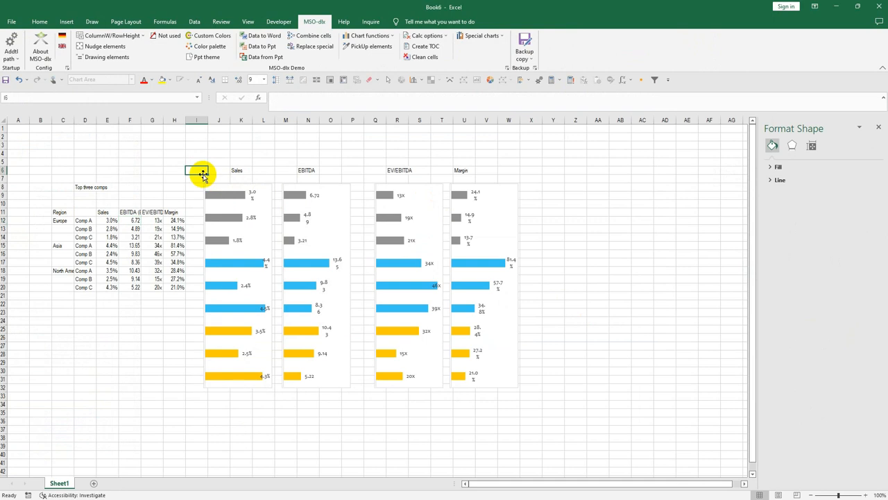
{"action": "left_click", "coordinate": [258, 236]}
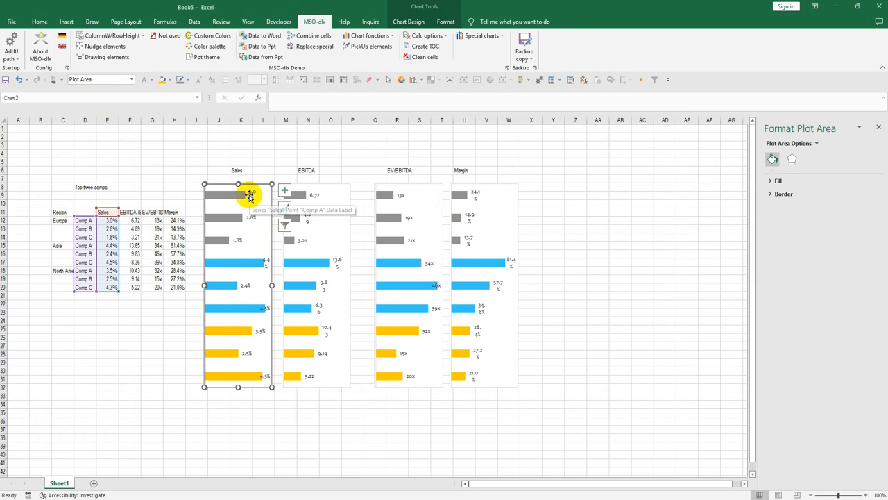
{"action": "left_click", "coordinate": [131, 79]}
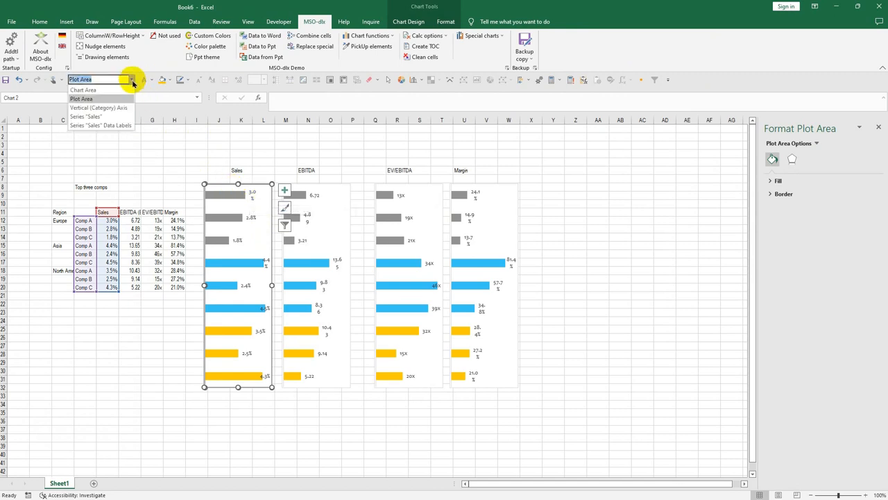
{"action": "left_click", "coordinate": [126, 92]}
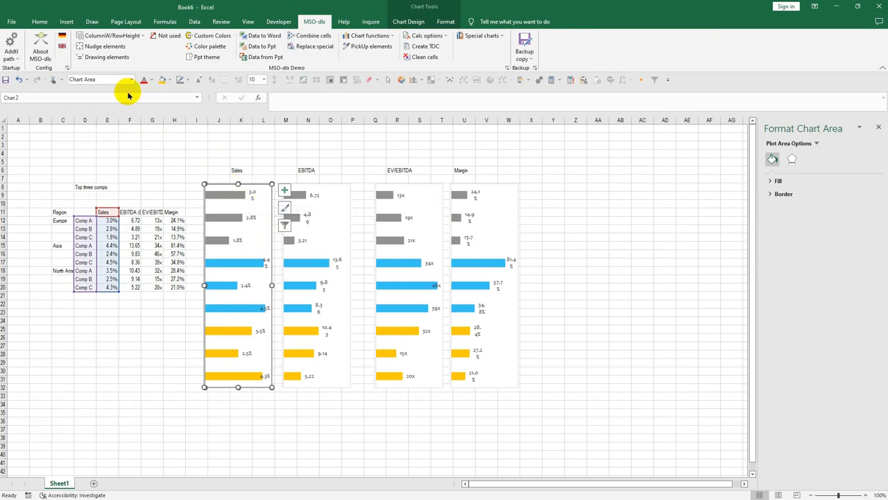
{"action": "left_click", "coordinate": [170, 80]}
{"action": "left_click", "coordinate": [175, 174]}
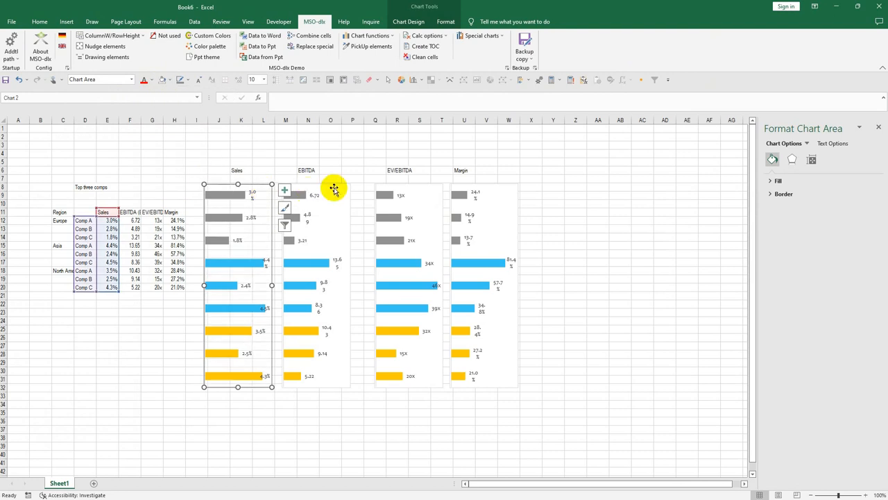
- Remove the chart area fill from the EBITDA, EV/EBITDA and Margin charts as well
{"action": "left_click", "coordinate": [339, 182]}
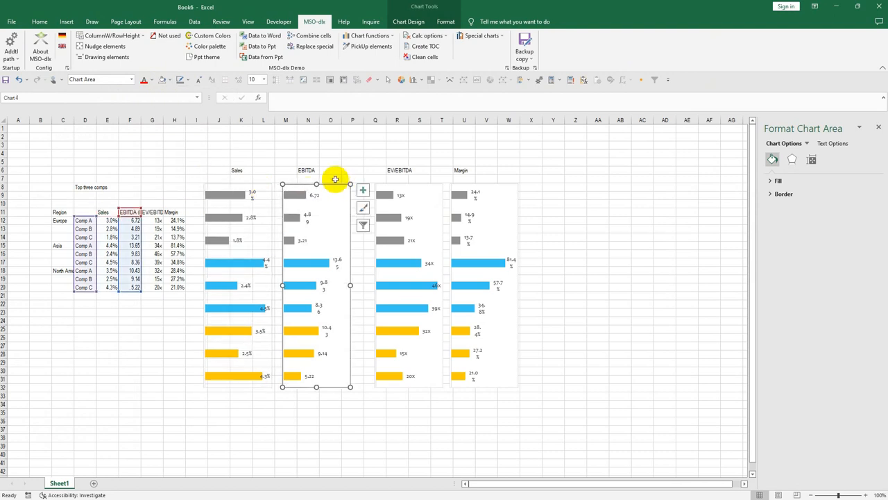
{"action": "left_click", "coordinate": [162, 78]}
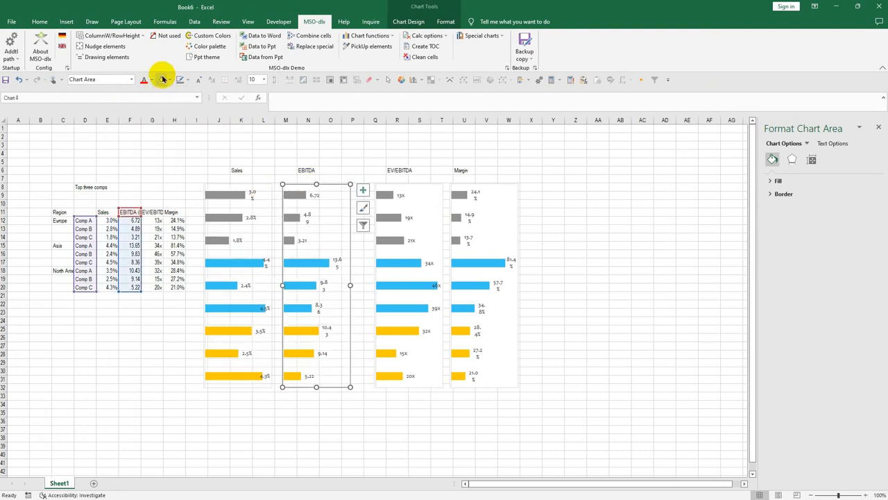
{"action": "left_click", "coordinate": [427, 183]}
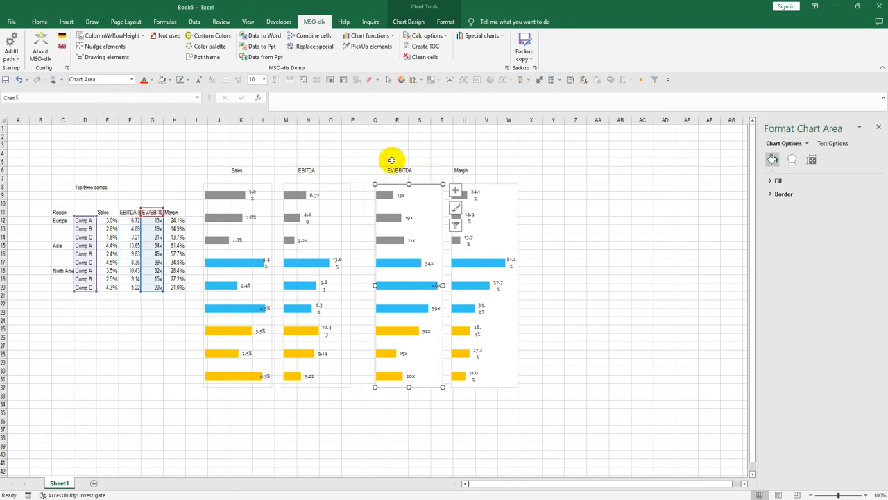
{"action": "left_click", "coordinate": [162, 80]}
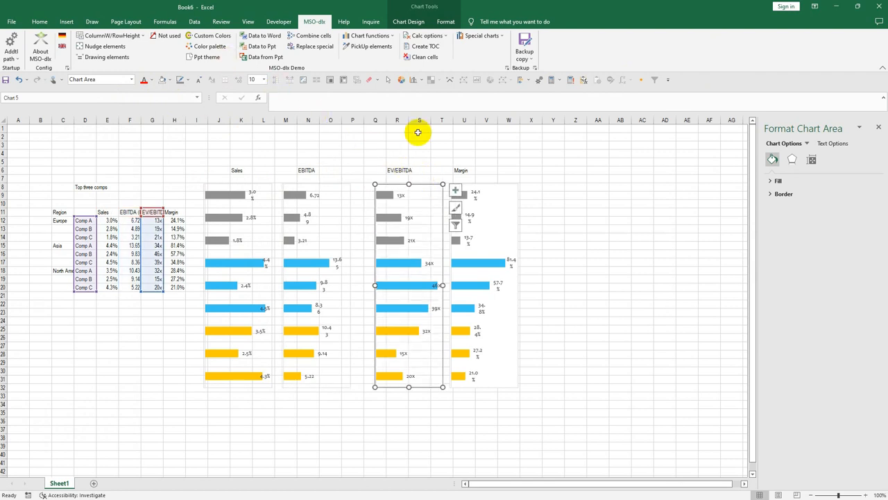
{"action": "left_click", "coordinate": [509, 183]}
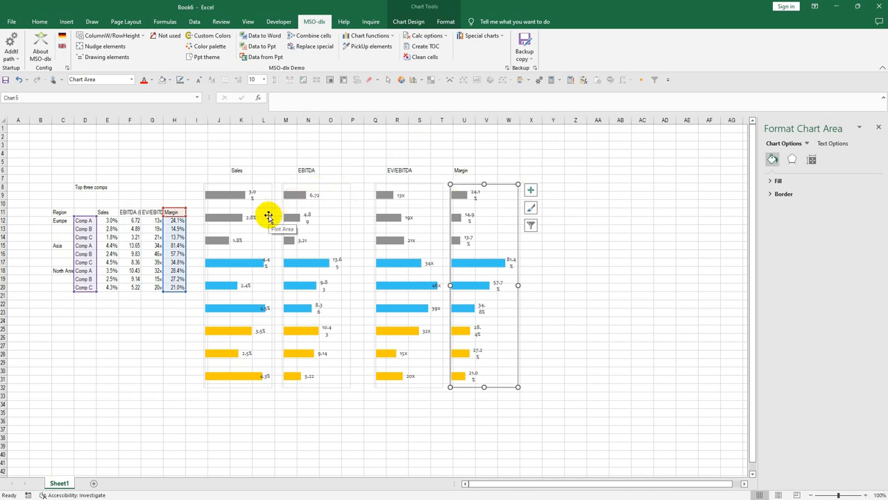
- Copy the Sales chart into the PowerPoint valuation slide and center it on the reference cells of the Sales column
{"action": "left_click", "coordinate": [269, 217]}
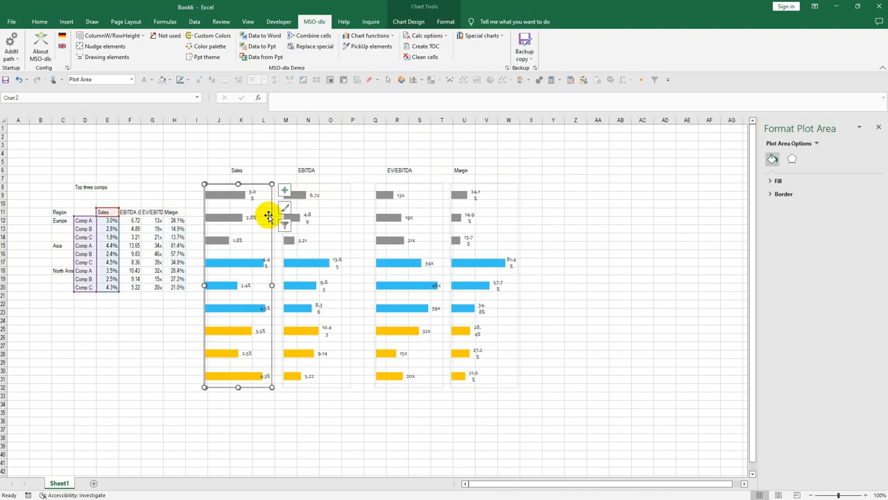
{"action": "key", "text": "alt+Tab"}
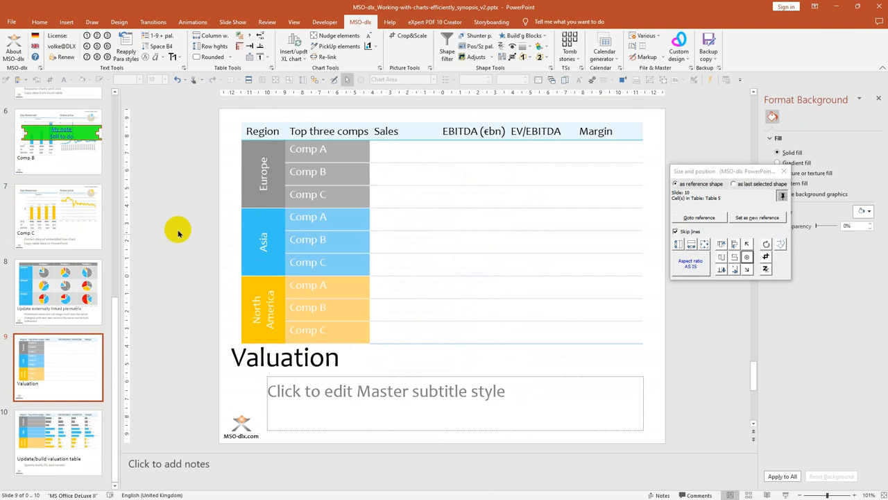
{"action": "key", "text": "ctrl+v"}
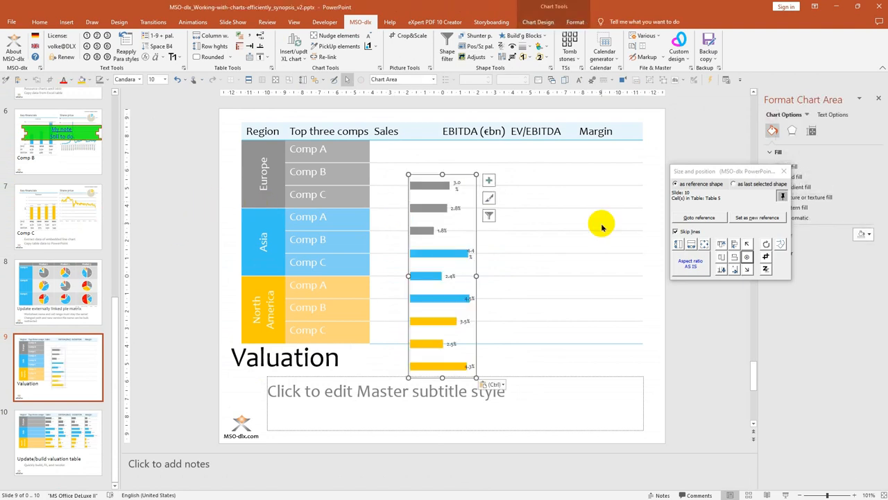
{"action": "left_click", "coordinate": [749, 257]}
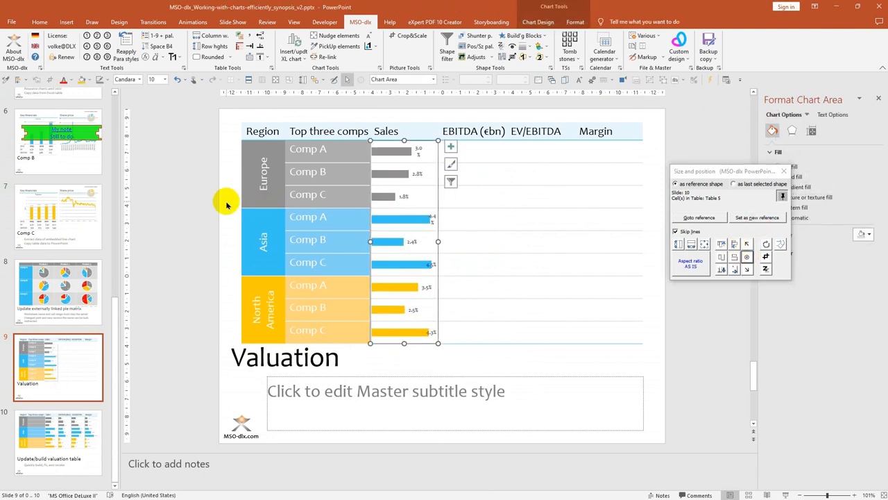
{"action": "left_click", "coordinate": [185, 202]}
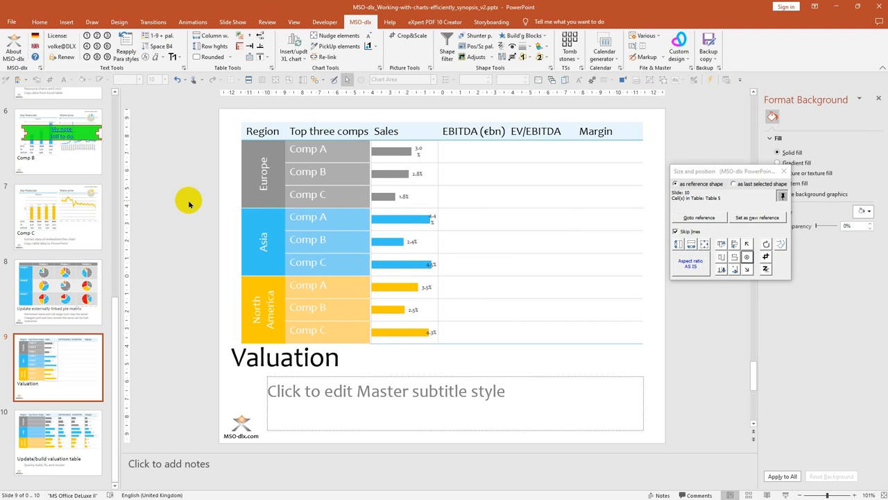
- Switch back to Excel and narrow the Sales chart's plot area slightly within its frame to leave room for the data labels
{"action": "key", "text": "alt+Tab"}
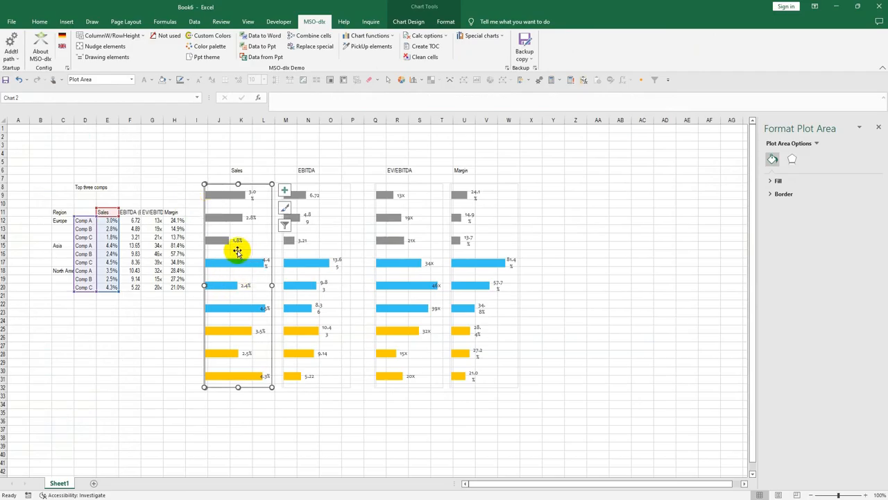
{"action": "left_click_drag", "start_coordinate": [268, 284], "coordinate": [261, 283]}
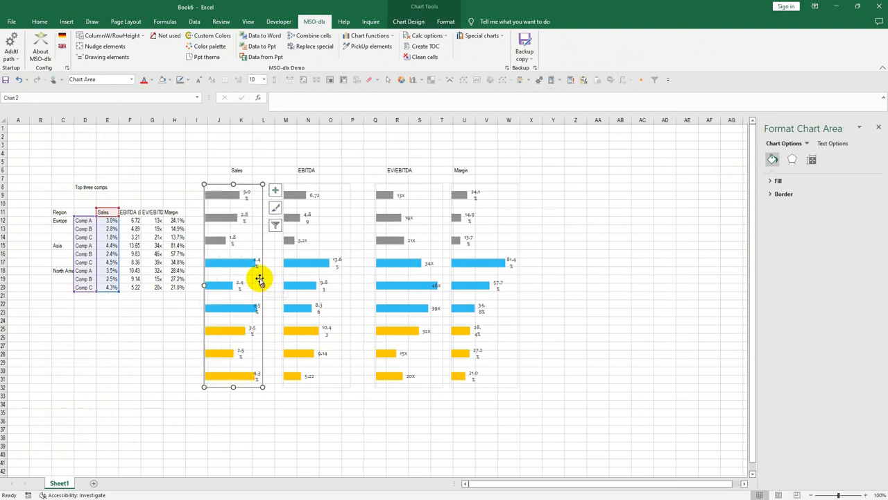
{"action": "key", "text": "ctrl+z"}
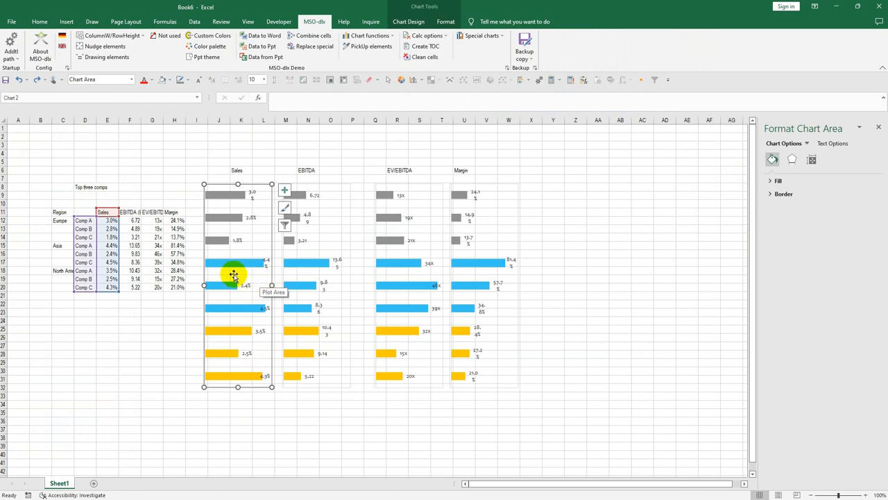
{"action": "left_click", "coordinate": [234, 275]}
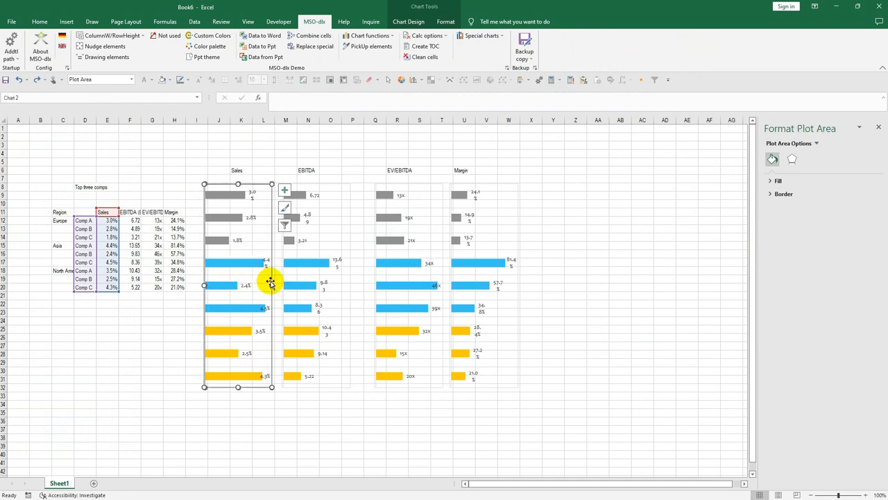
{"action": "left_click_drag", "start_coordinate": [271, 282], "coordinate": [260, 284]}
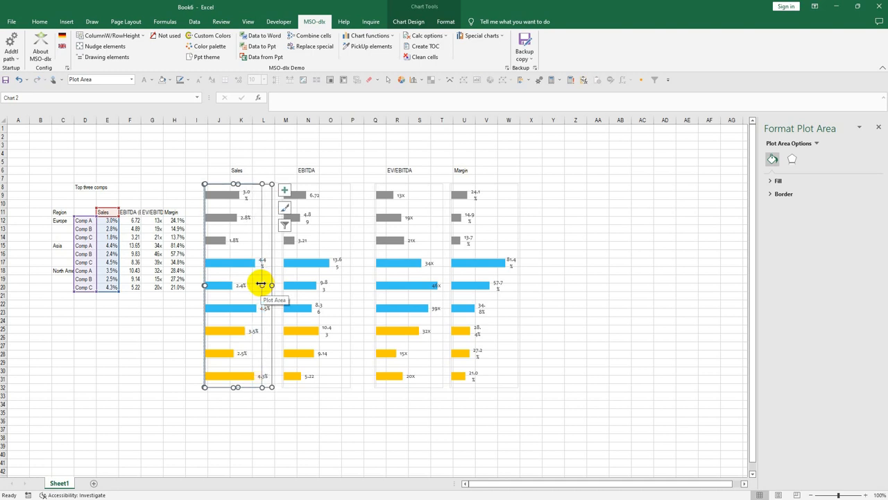
{"action": "left_click_drag", "start_coordinate": [260, 284], "coordinate": [257, 284]}
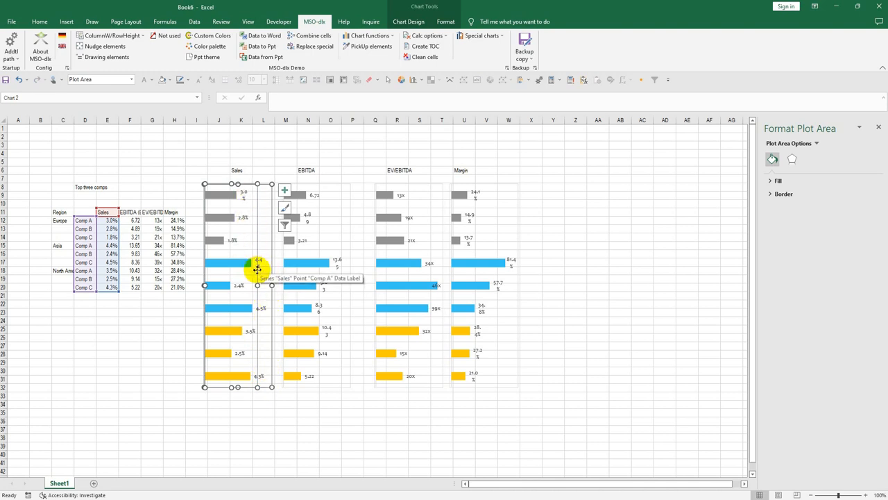
- Try to unwrap the Sales data labels by shrinking the plot area to under half the chart's width and resetting the label text
{"action": "left_click_drag", "start_coordinate": [259, 285], "coordinate": [231, 284]}
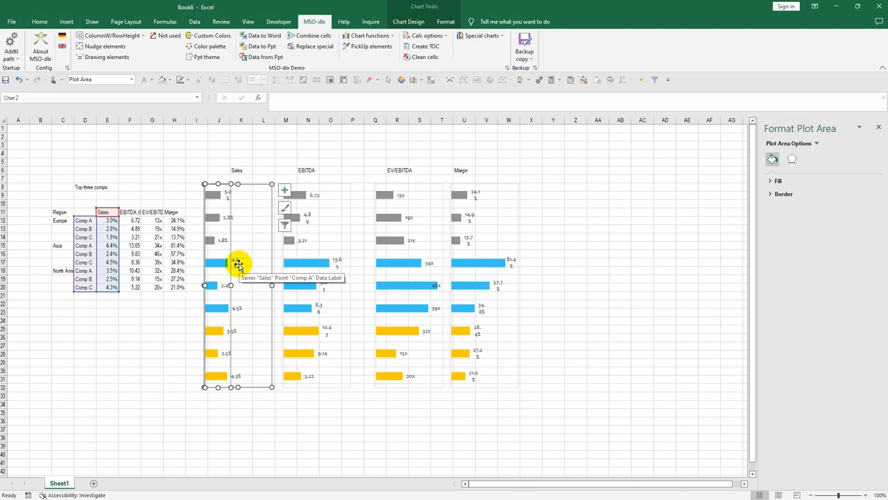
{"action": "left_click", "coordinate": [237, 263]}
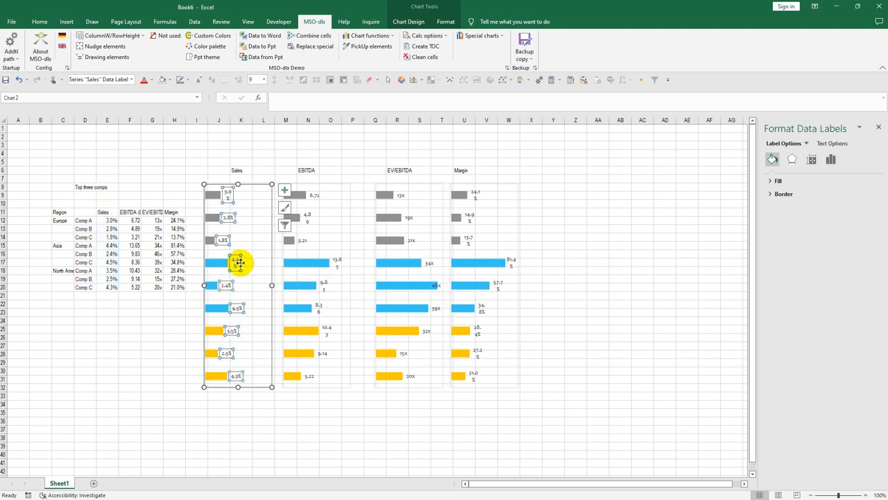
{"action": "left_click", "coordinate": [831, 161]}
{"action": "left_click", "coordinate": [805, 180]}
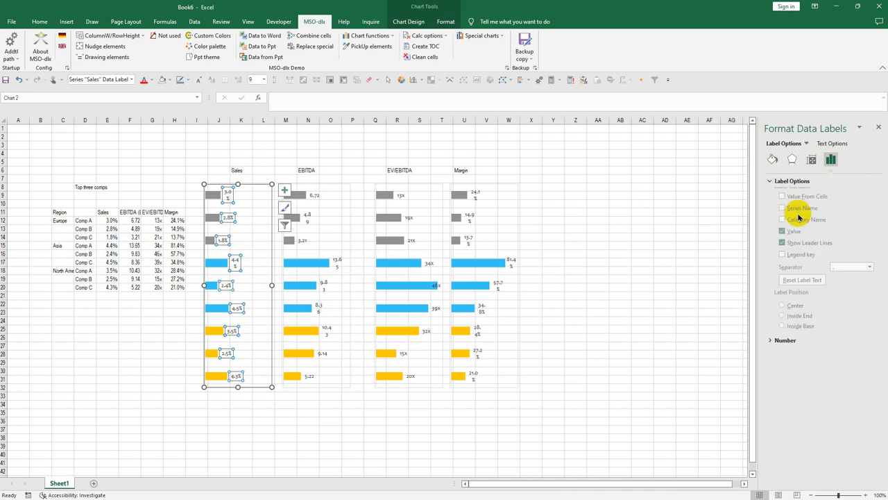
{"action": "left_click", "coordinate": [807, 286]}
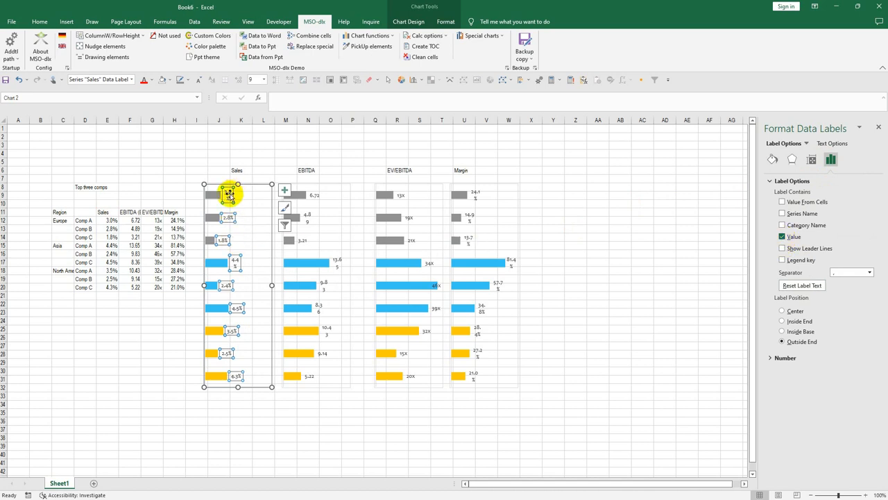
{"action": "left_click", "coordinate": [230, 195]}
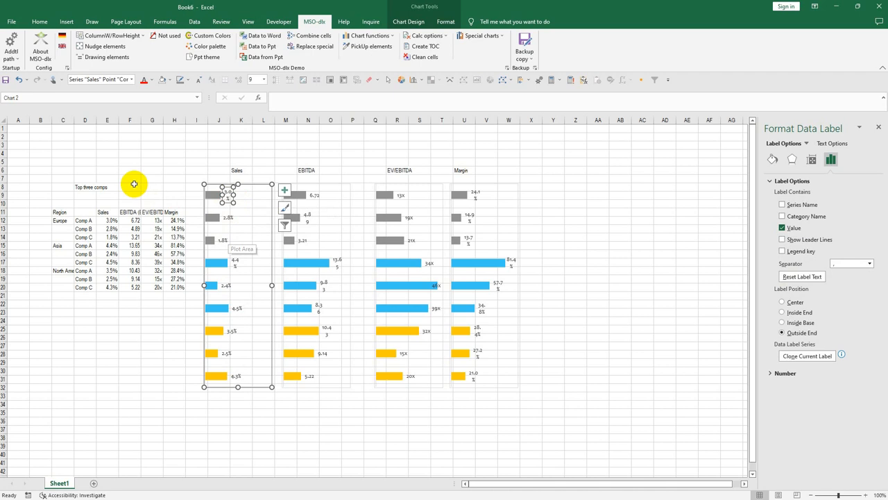
- Widen the Sales chart's plot area again and enlarge the chart's width slightly so every data label fits on one line
{"action": "left_click", "coordinate": [231, 251]}
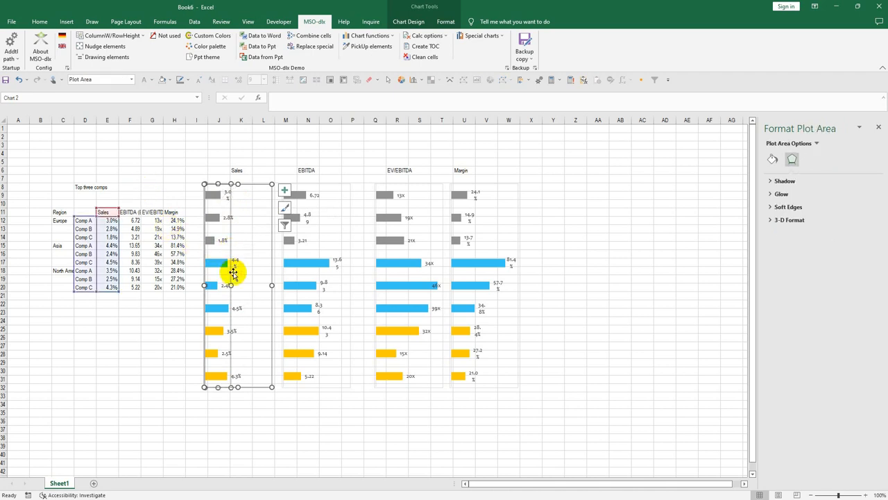
{"action": "left_click_drag", "start_coordinate": [229, 286], "coordinate": [264, 285]}
{"action": "left_click", "coordinate": [248, 198]}
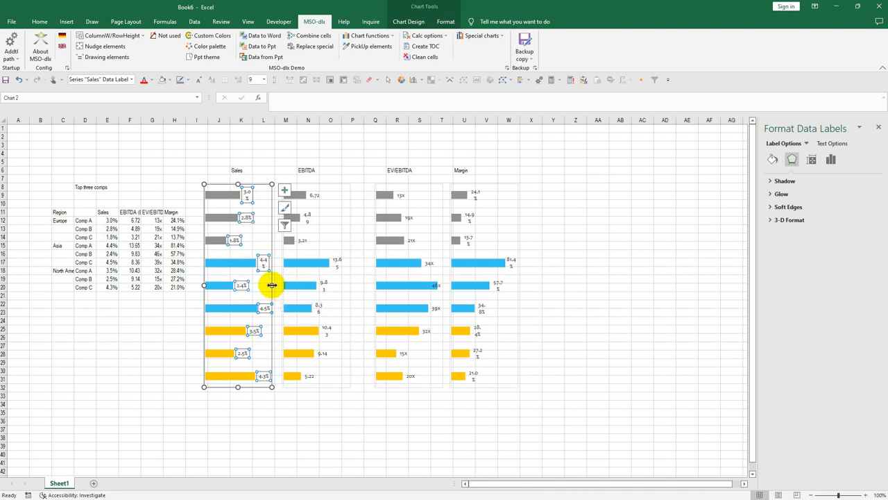
{"action": "left_click_drag", "start_coordinate": [272, 285], "coordinate": [282, 284]}
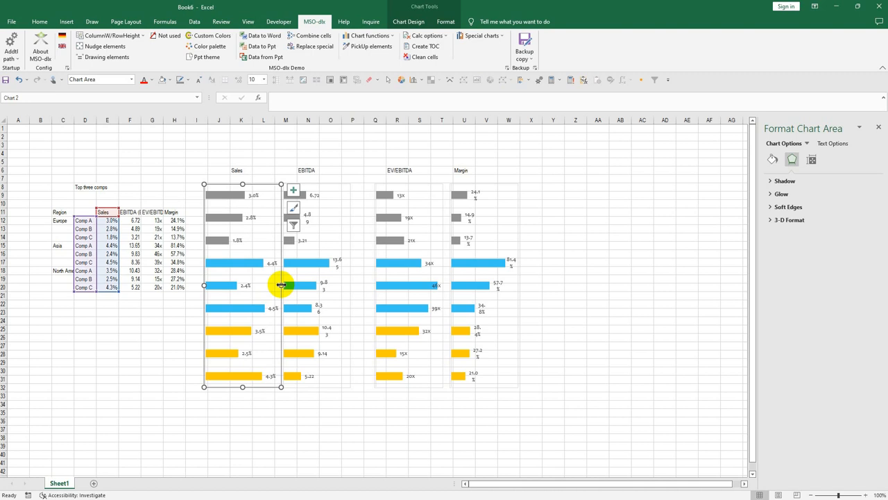
- Switch to PowerPoint, replace the pasted Sales chart with the widened Excel version, and align it to the reference cells' top-left corner
{"action": "key", "text": "alt+Tab"}
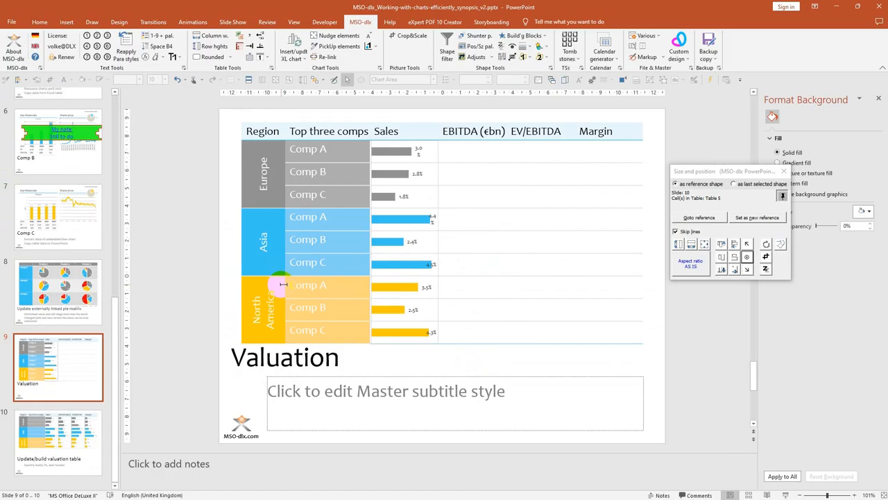
{"action": "left_click", "coordinate": [374, 189]}
{"action": "key", "text": "Delete"}
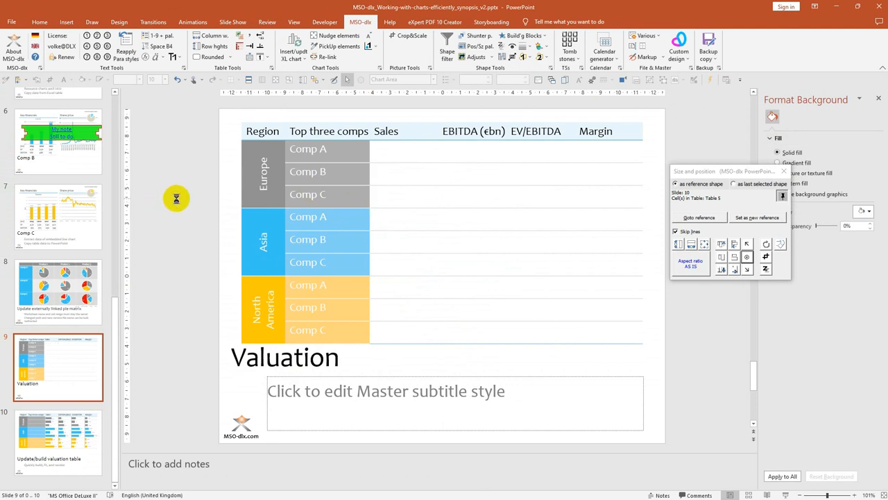
{"action": "key", "text": "ctrl+v"}
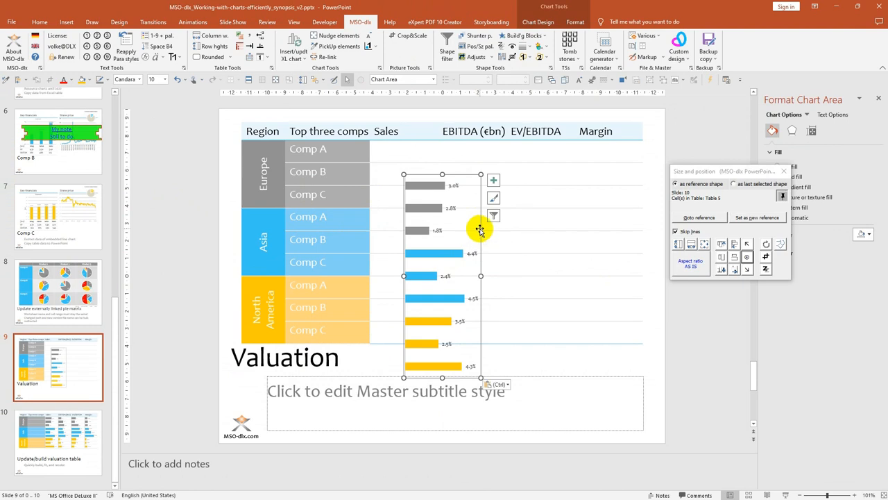
{"action": "left_click", "coordinate": [746, 244]}
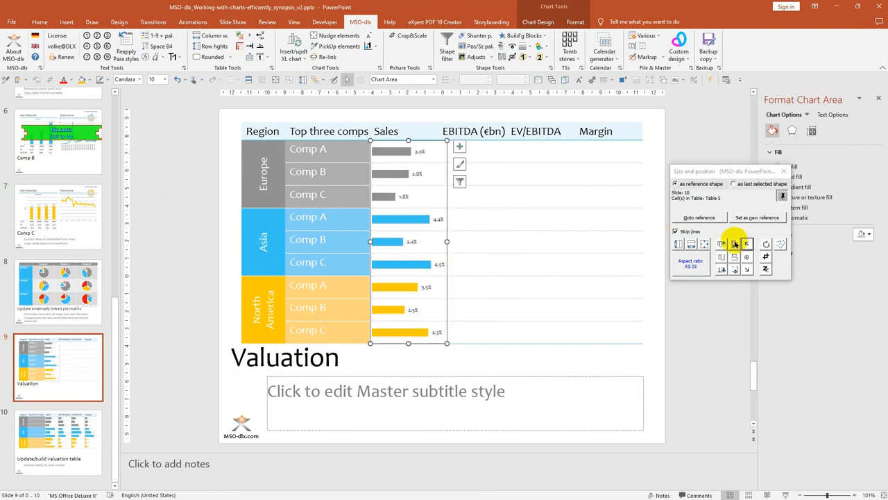